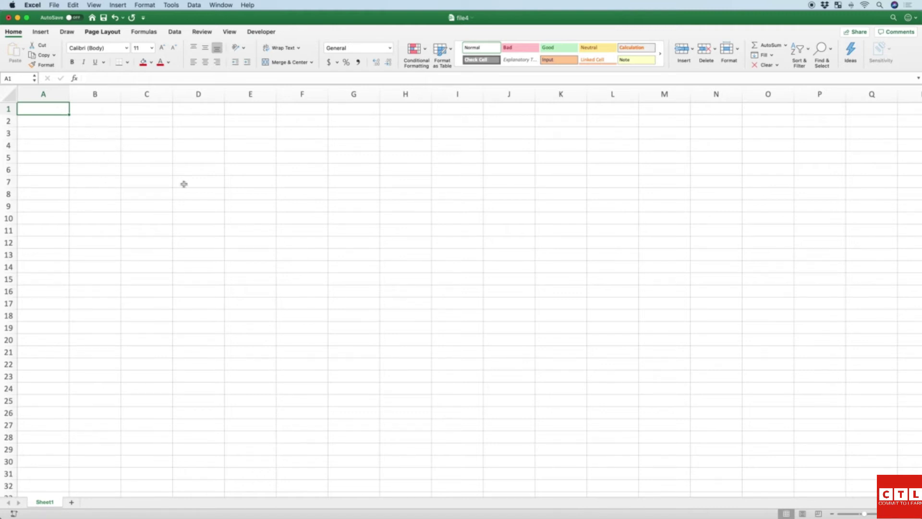
# Enter the title "Apartment Comparison" in cell A1.
pyautogui.click(866, 514)
pyautogui.moveTo(865, 514); pyautogui.dragTo(871, 514)
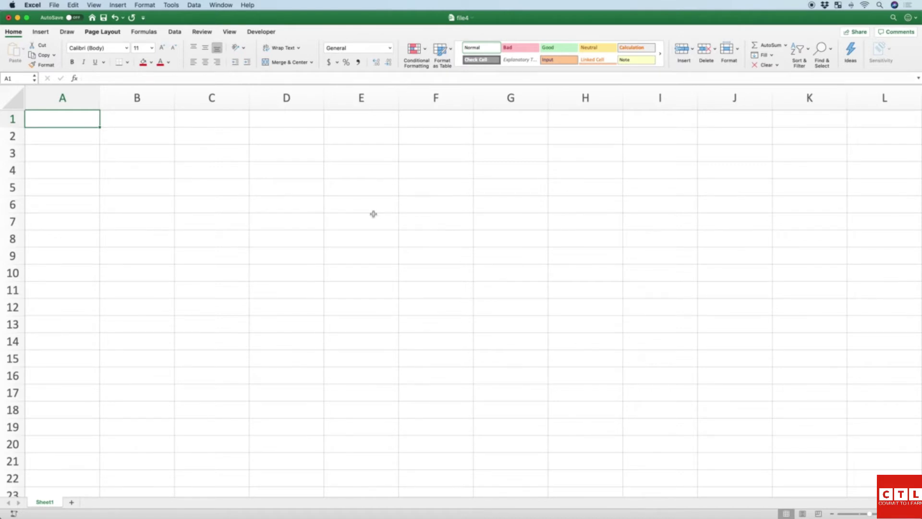
pyautogui.write('Apartment')
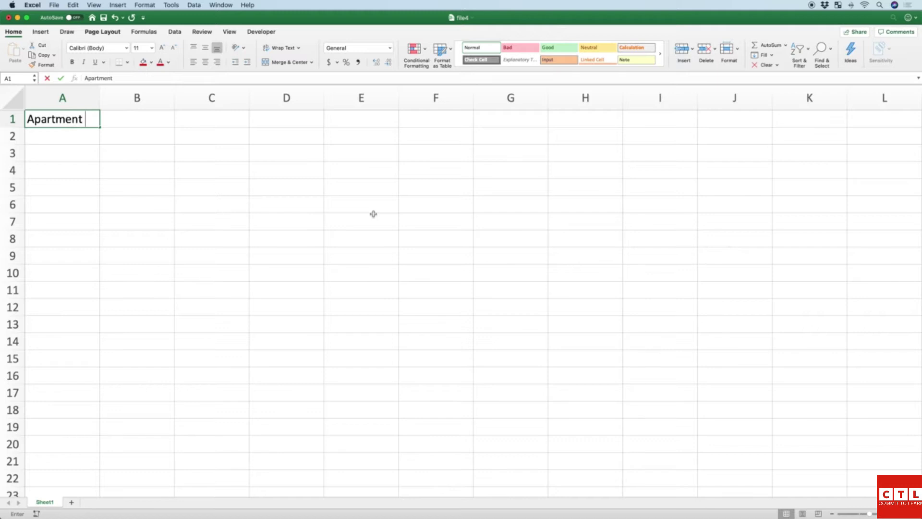
pyautogui.write(' Comparison')
pyautogui.press('Return')
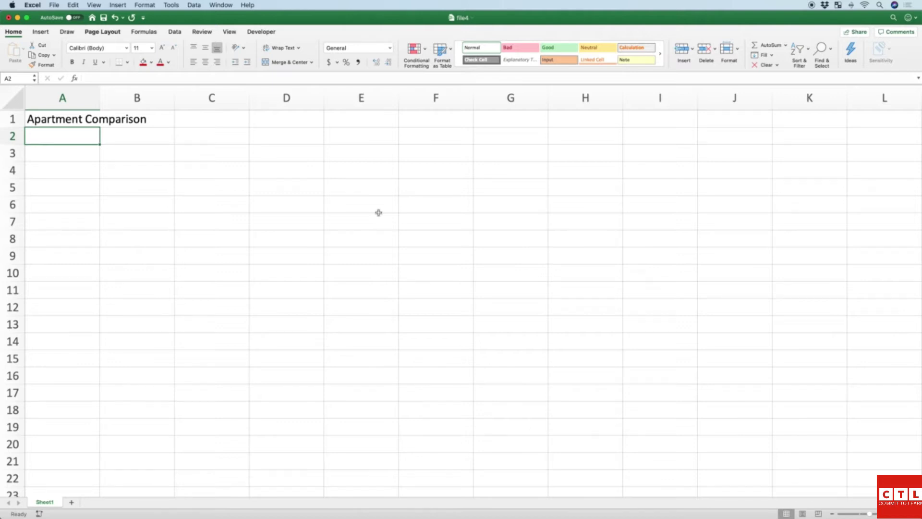
# Make the "Apartment Comparison" title in A1 bold.
pyautogui.press('Up')
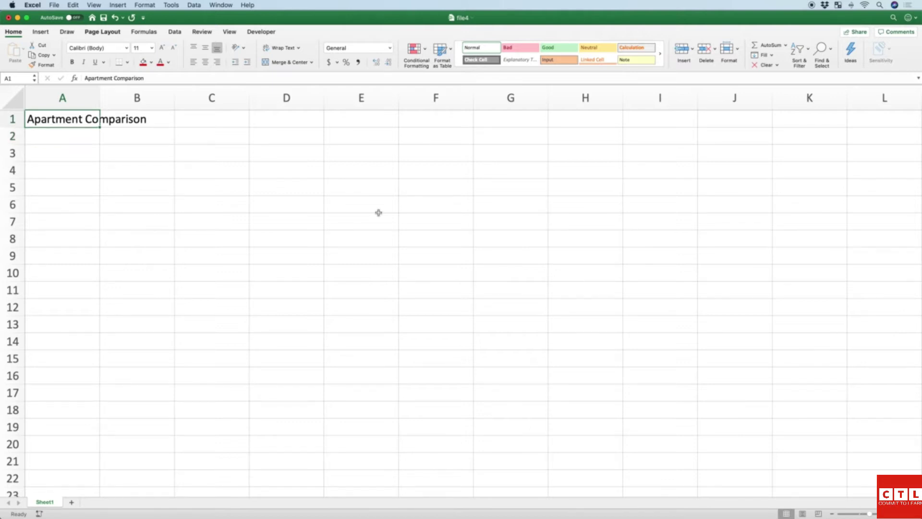
pyautogui.click(22, 120)
pyautogui.click(73, 62)
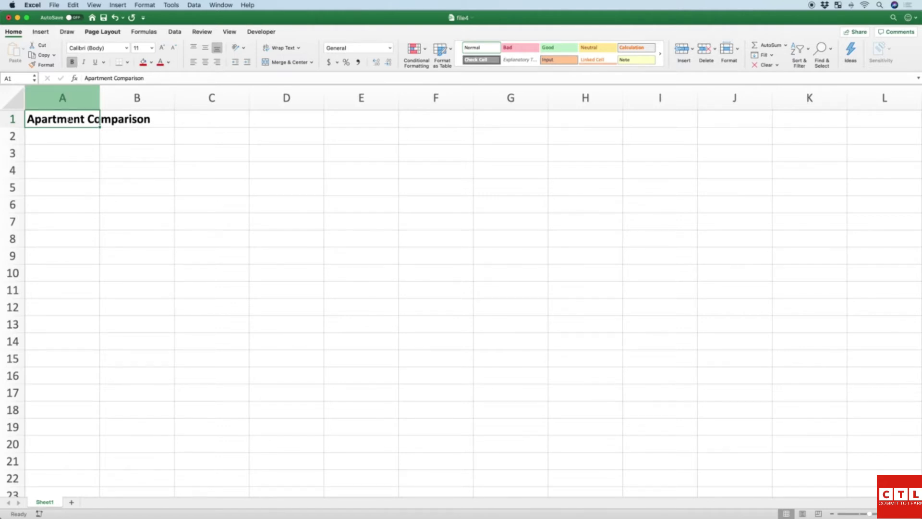
pyautogui.press('super+b')
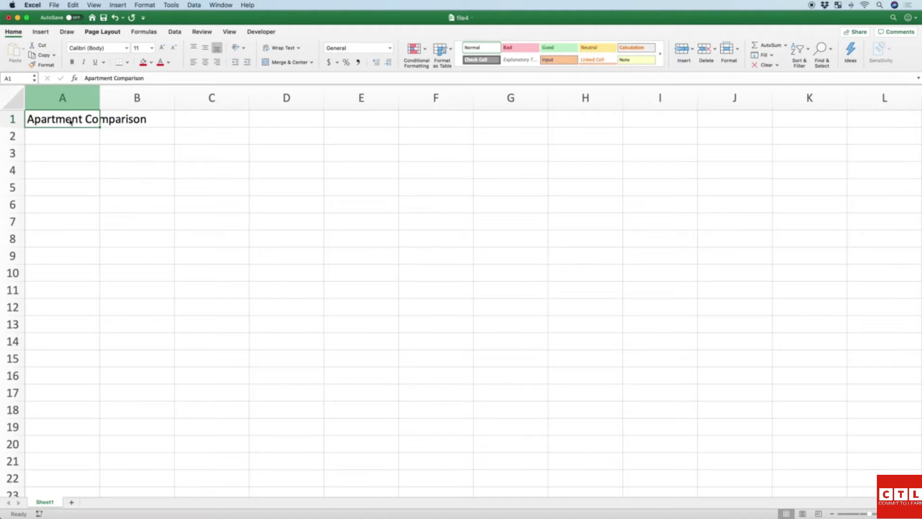
pyautogui.press('super+b')
pyautogui.press('super+b')
pyautogui.press('super+b')
pyautogui.press('super+b')
pyautogui.press('super+b')
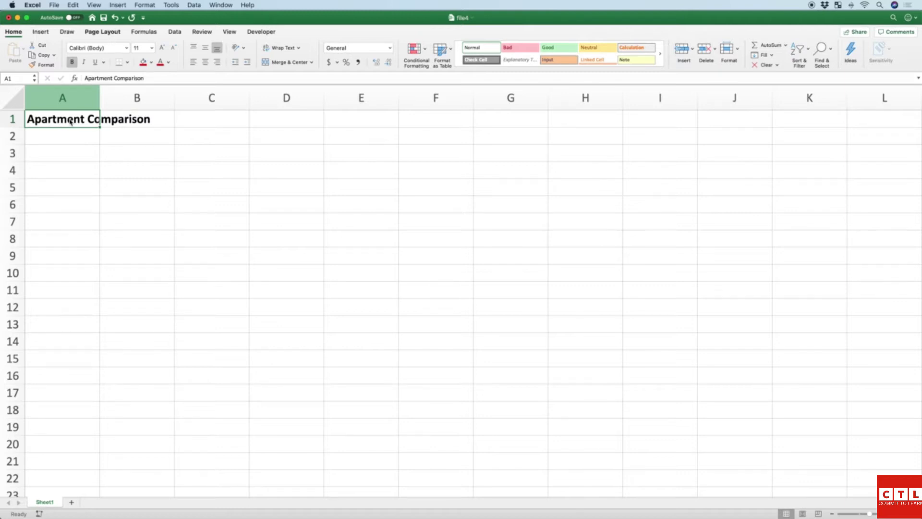
# Set the title's font to Avenir and its size to 20.
pyautogui.click(127, 49)
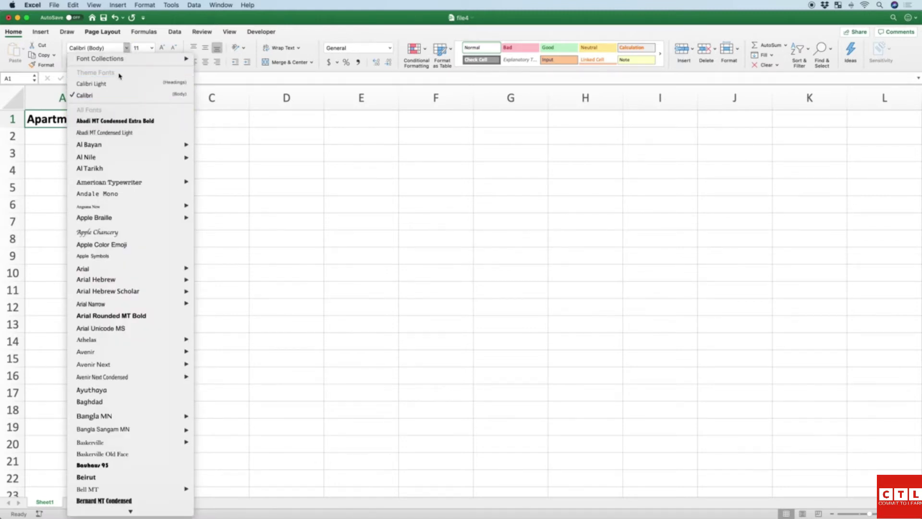
pyautogui.moveTo(130, 356)
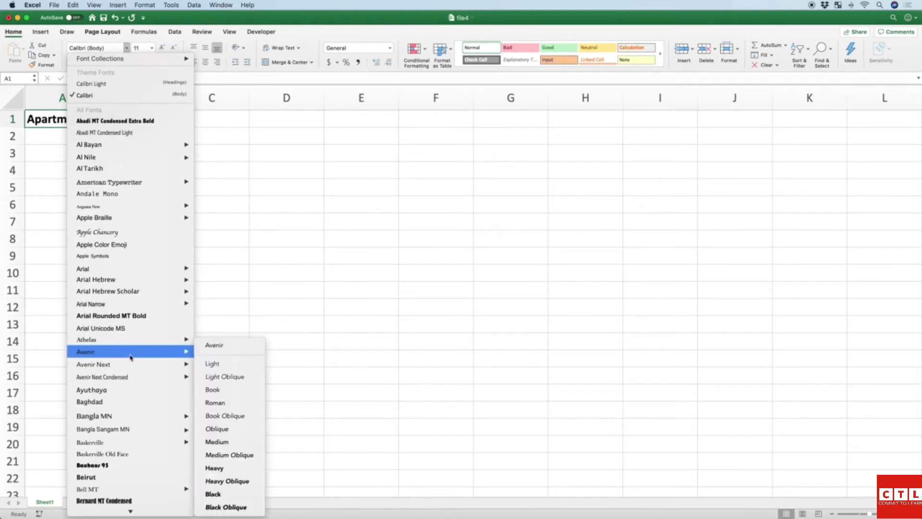
pyautogui.click(219, 345)
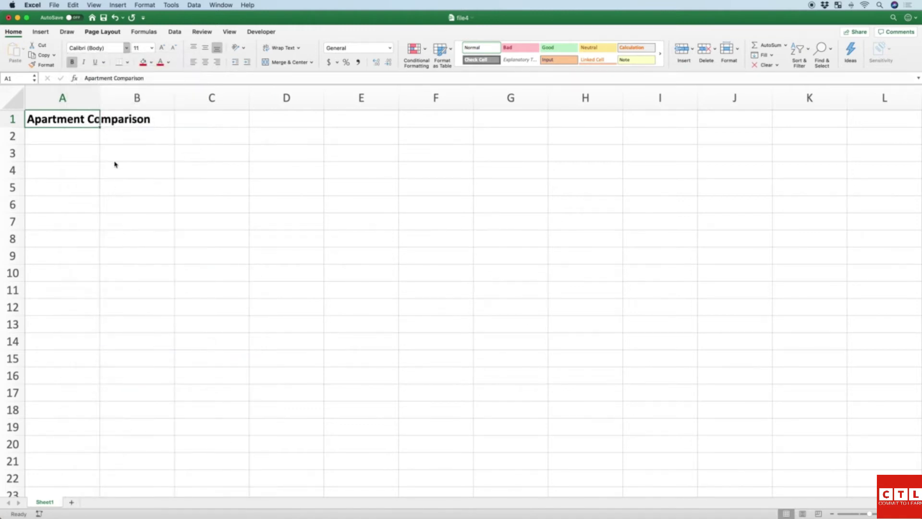
pyautogui.click(153, 50)
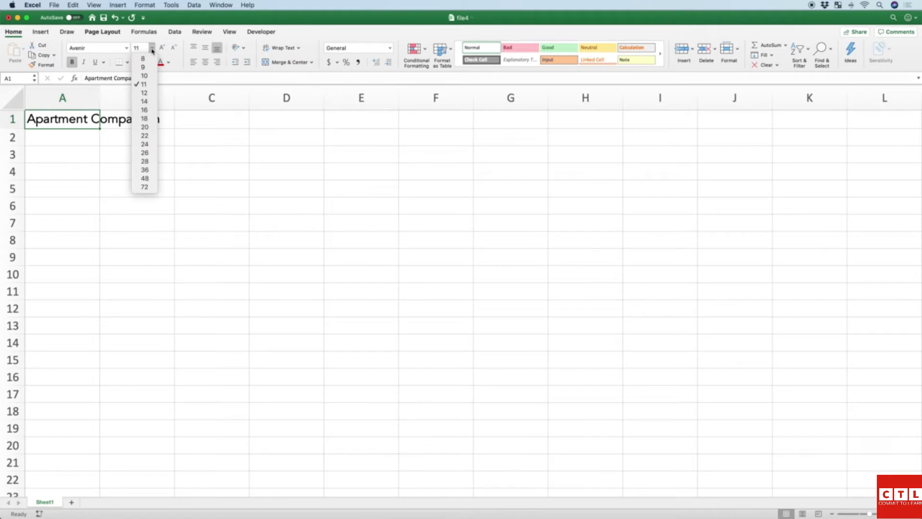
pyautogui.click(145, 127)
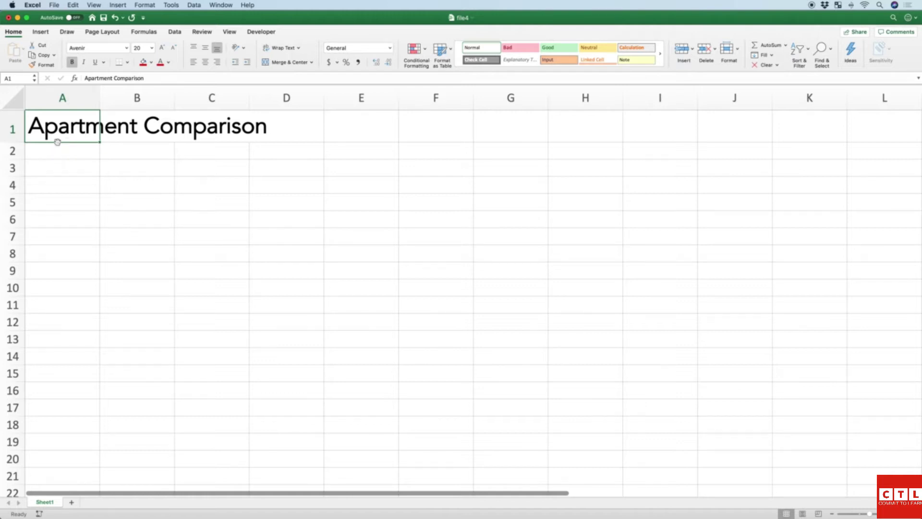
# Move the title from A1 to C1 and centre it horizontally.
pyautogui.moveTo(55, 142); pyautogui.dragTo(193, 139)
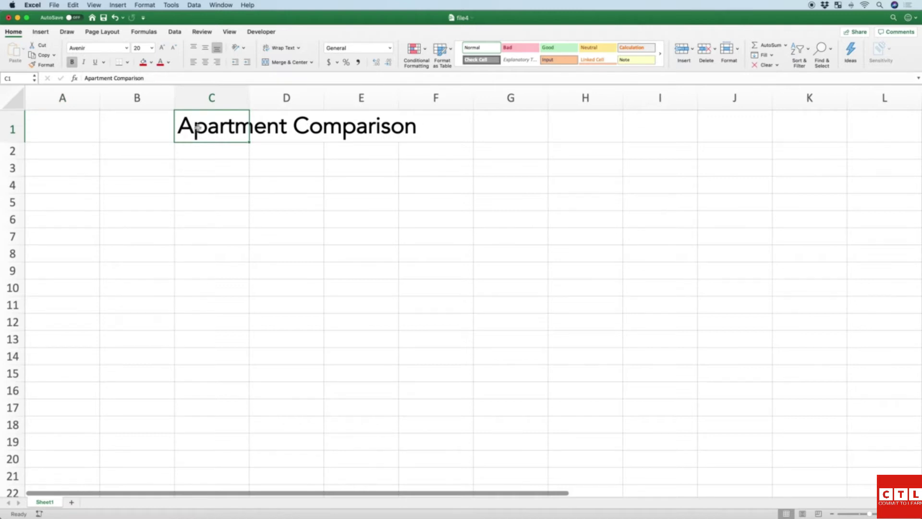
pyautogui.click(206, 65)
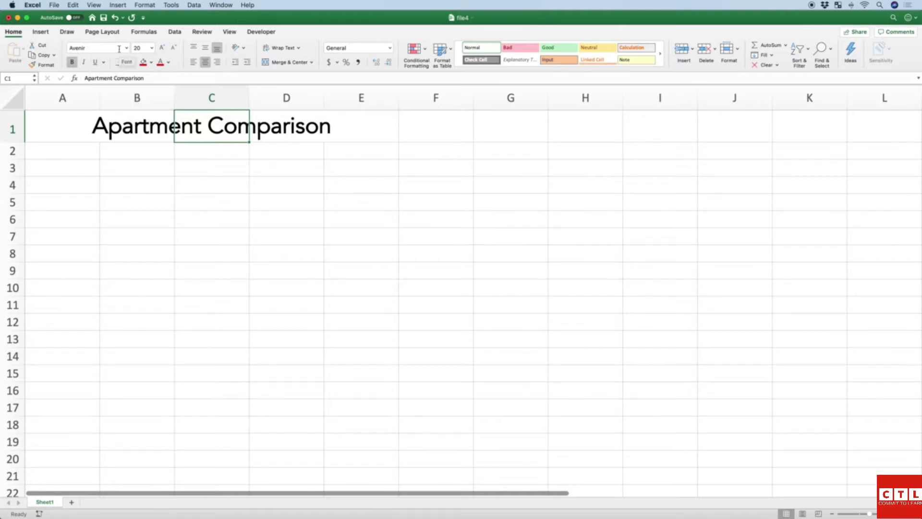
# Enter the column heading "Apartments" in cell A3.
pyautogui.press('Down')
pyautogui.press('Down')
pyautogui.press('Left')
pyautogui.press('Left')
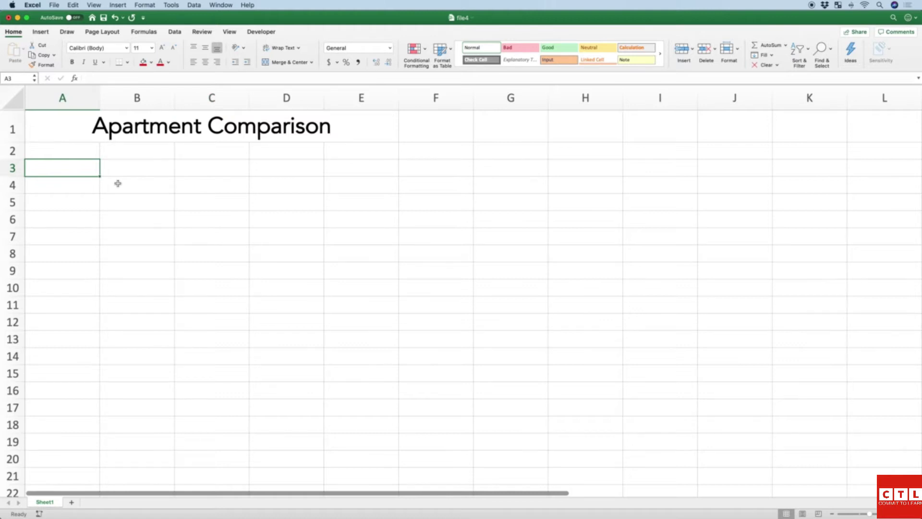
pyautogui.press('Up')
pyautogui.press('Down')
pyautogui.write('Apartments')
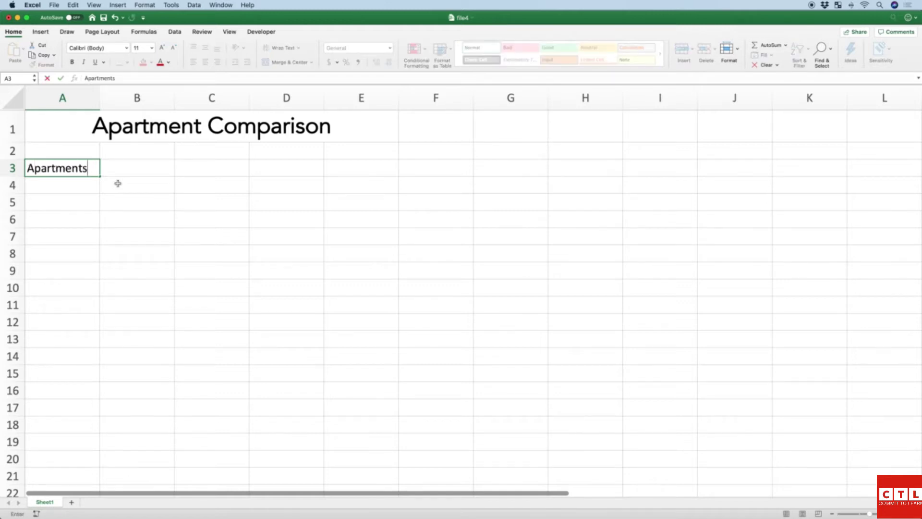
pyautogui.press('Return')
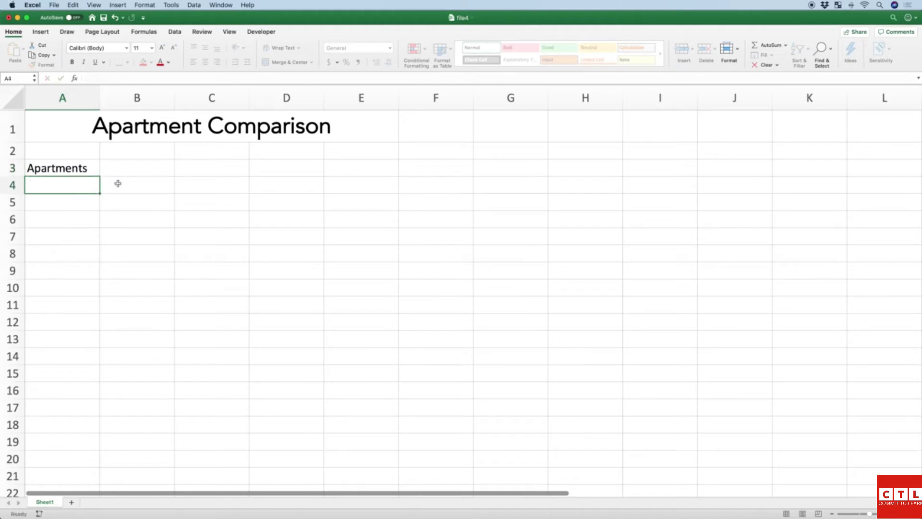
# Make the "Apartments" heading in A3 bold and underlined.
pyautogui.click(69, 171)
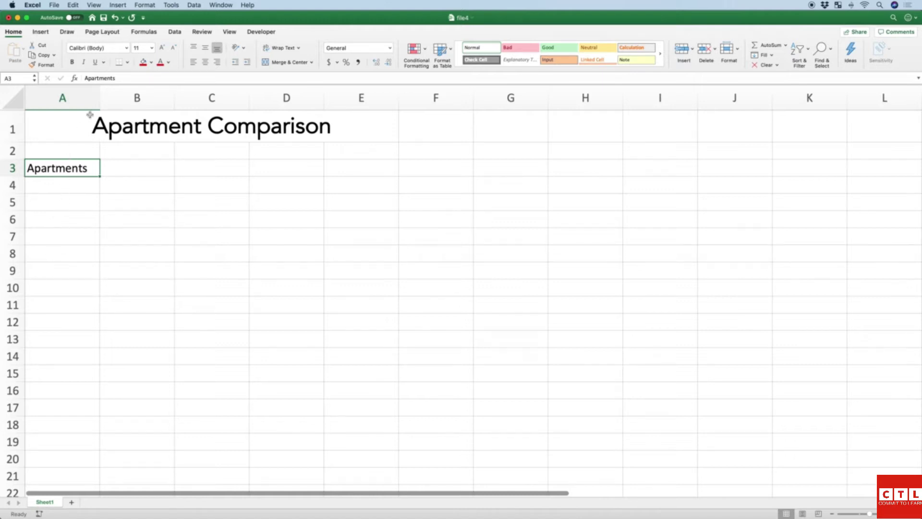
pyautogui.click(72, 62)
pyautogui.click(95, 61)
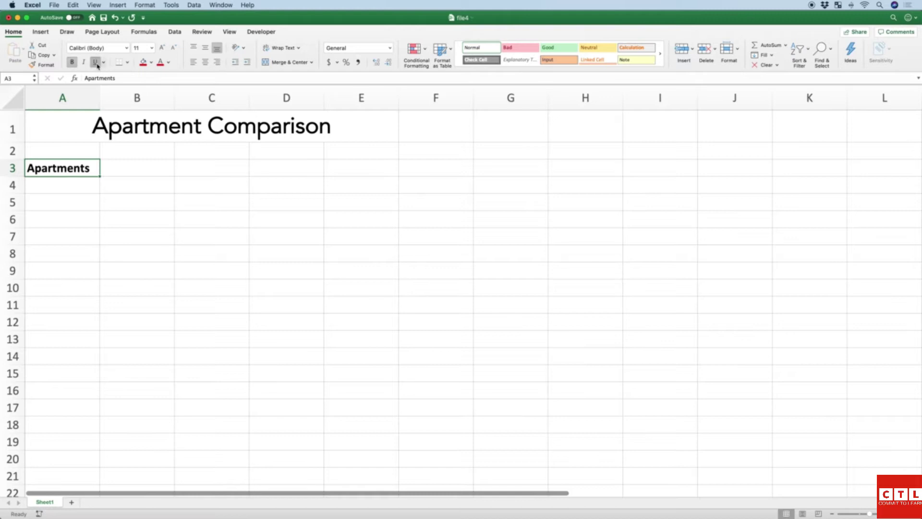
# Enter "Apartment 1" in cell A4 as the first item under the Apartments heading.
pyautogui.click(69, 187)
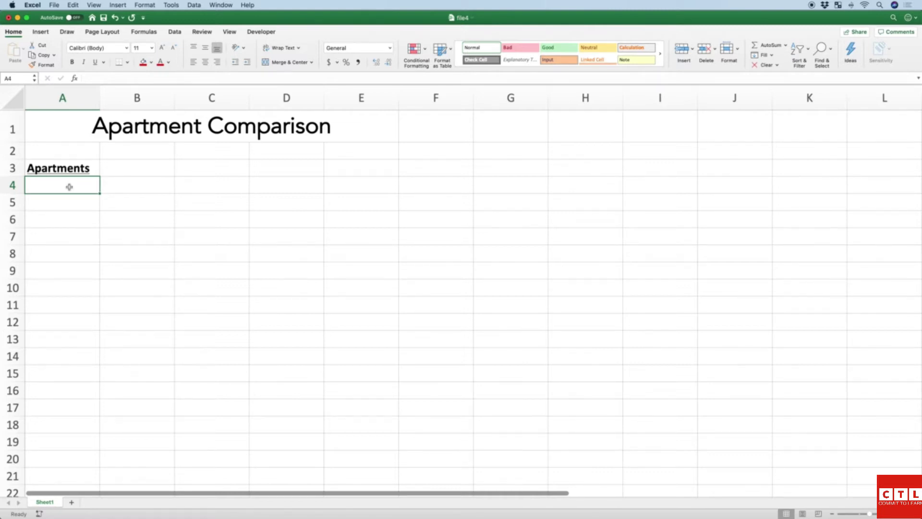
pyautogui.write('Apartment 1')
pyautogui.press('Return')
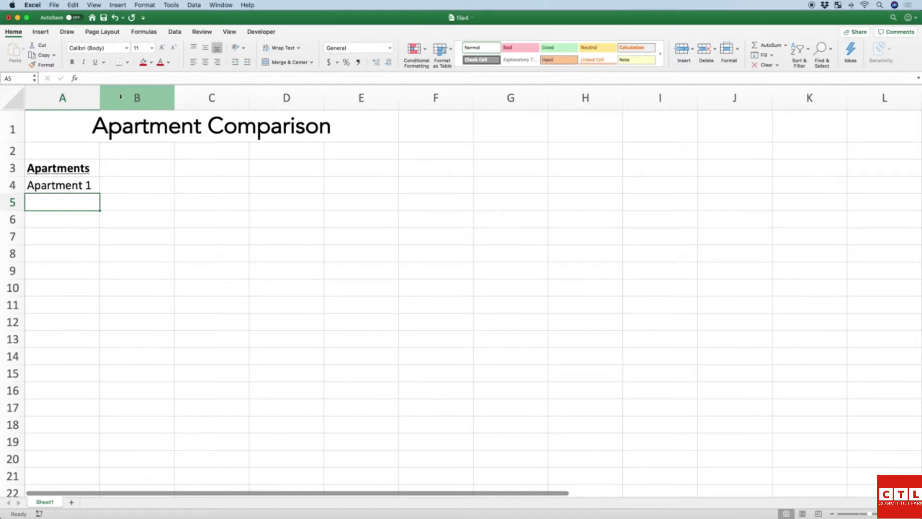
pyautogui.click(75, 97)
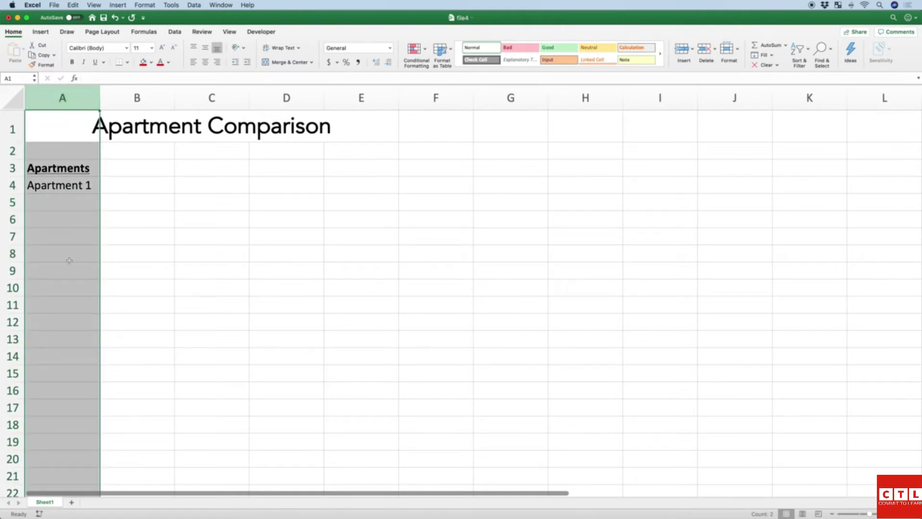
pyautogui.click(137, 98)
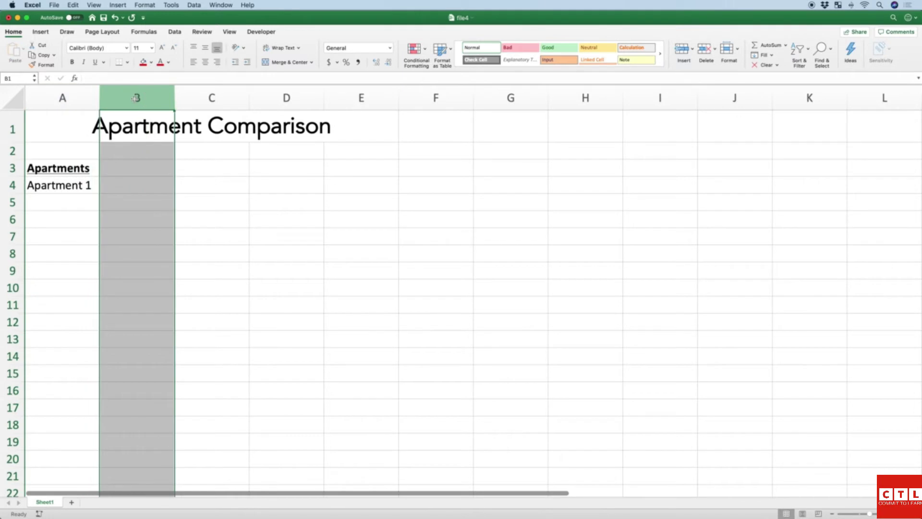
pyautogui.click(212, 98)
pyautogui.click(287, 98)
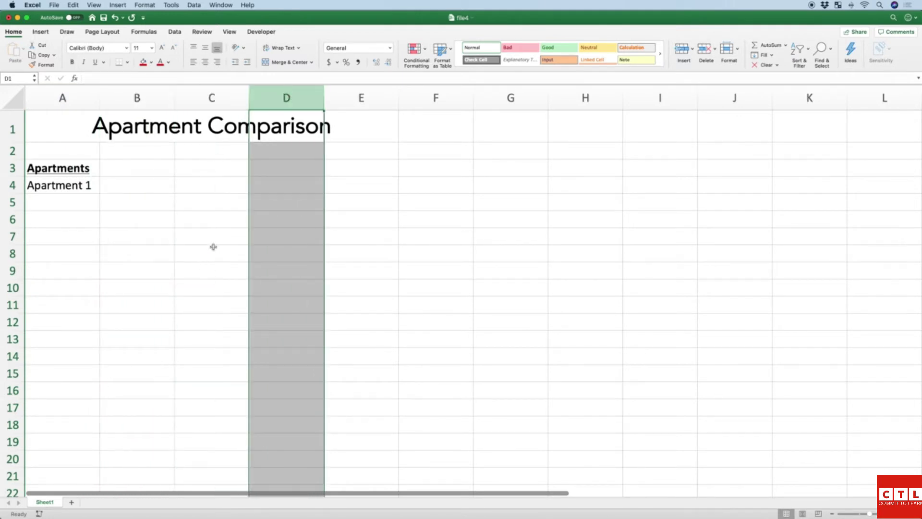
# Narrow column A slightly so that it fits closely around the "Apartment 1" entry.
pyautogui.click(139, 99)
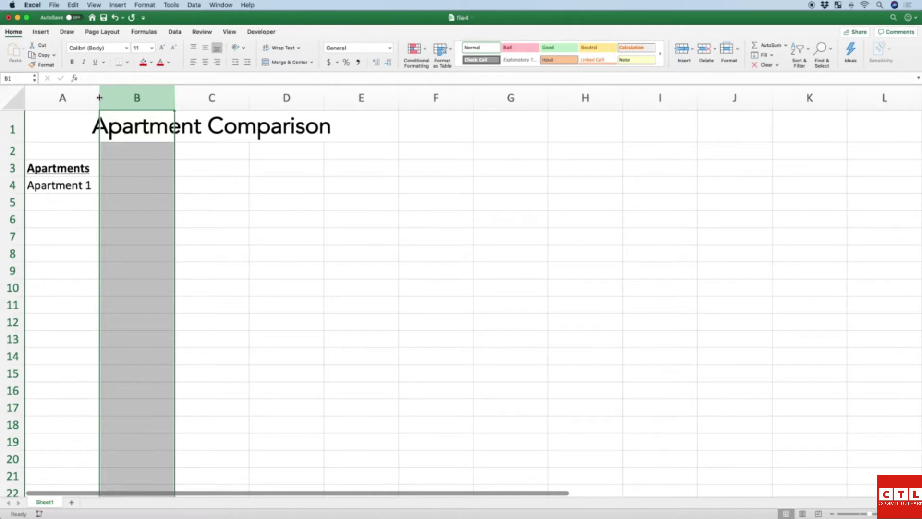
pyautogui.moveTo(100, 97); pyautogui.dragTo(98, 98)
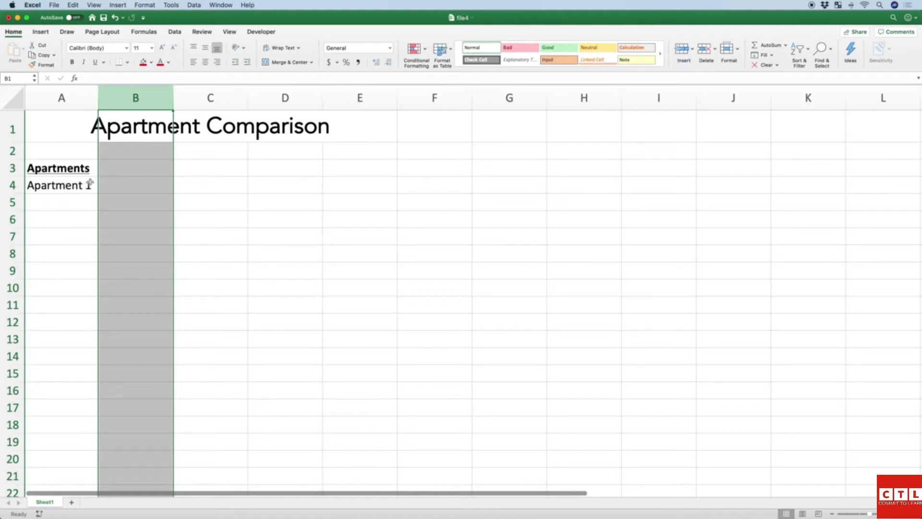
# Enter the long filler text "as;ldkfjasd;lkfja;sldfkjasd;lkjfa;sdlfkj" in A6 and autofit column A to it.
pyautogui.click(73, 219)
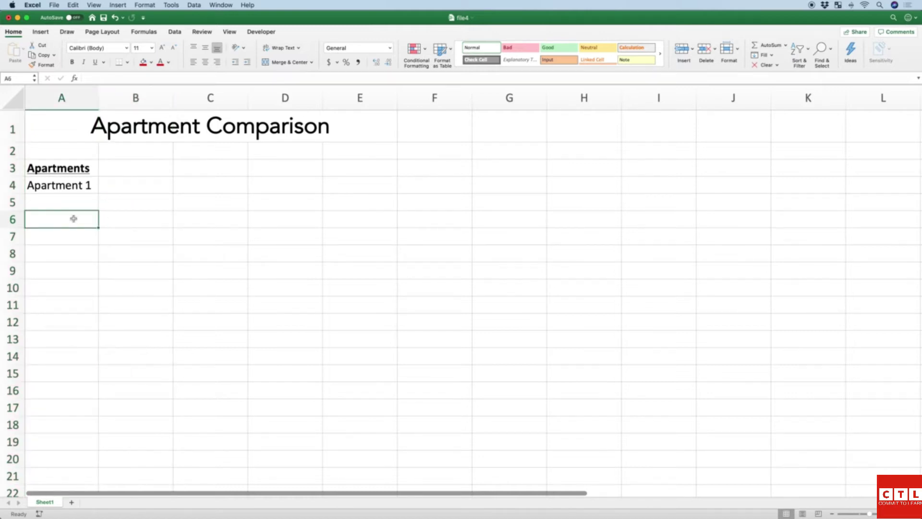
pyautogui.write('as;ldkfjasd;lkfja;sldfkjasd;lkjfa;sdlfkj')
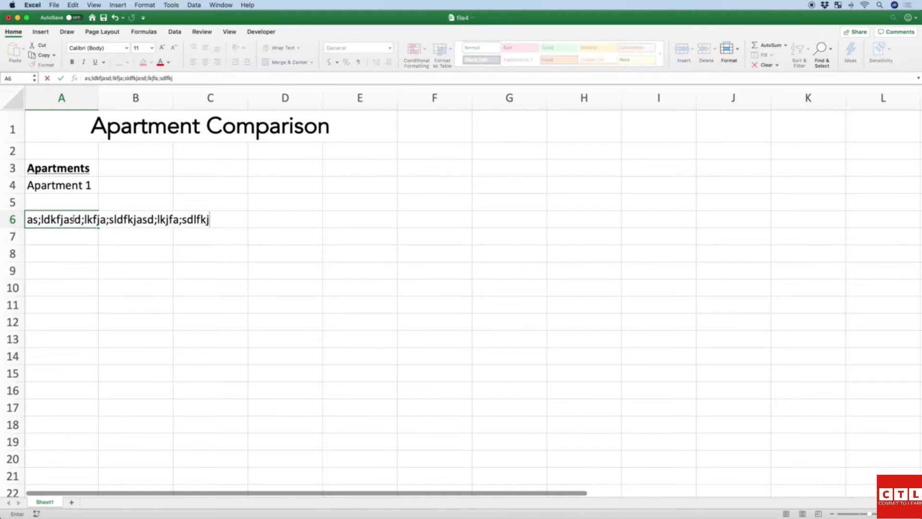
pyautogui.press('Return')
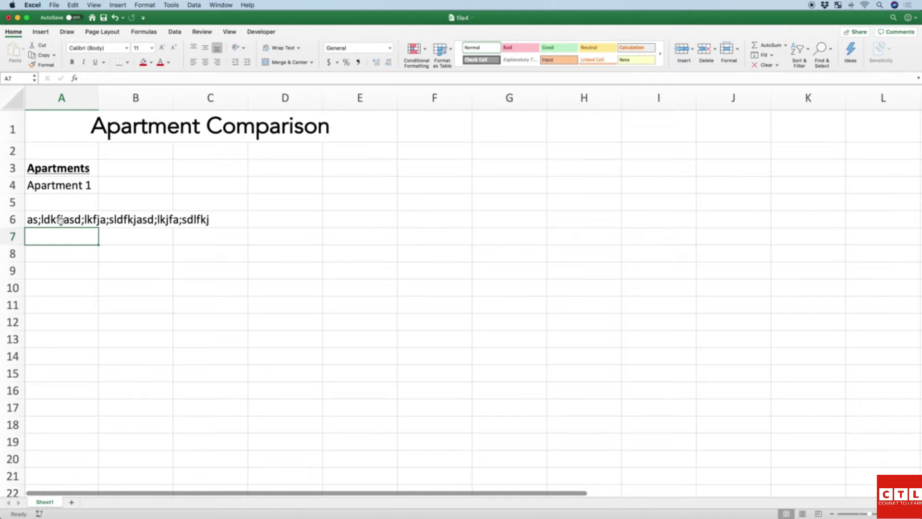
pyautogui.doubleClick(98, 98)
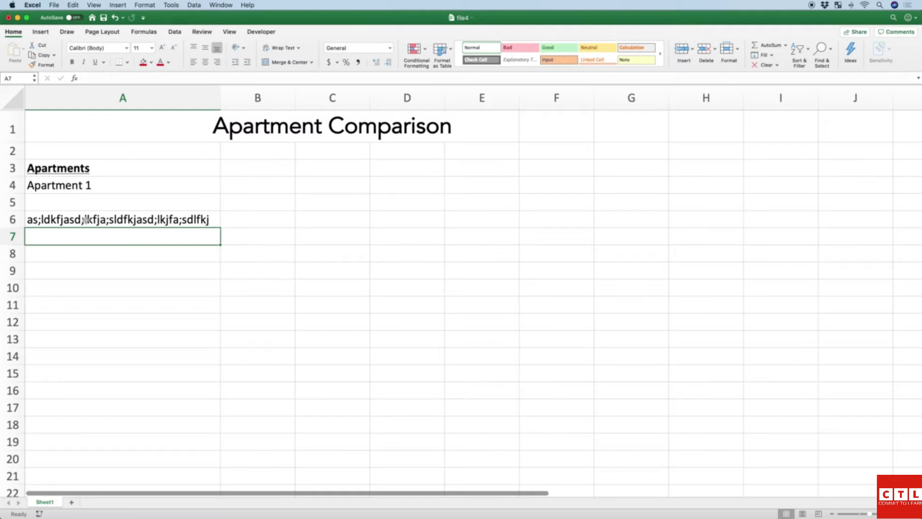
# Narrow column A manually to about twice the width of column B.
pyautogui.click(97, 219)
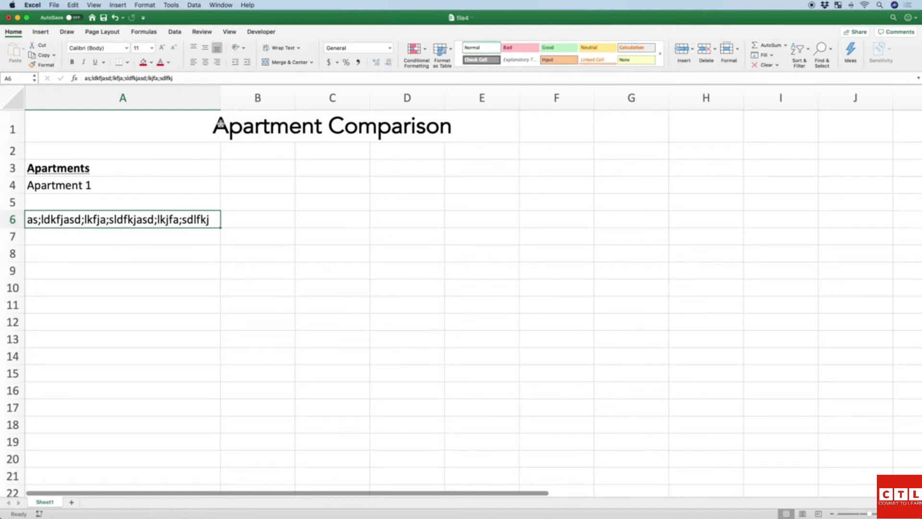
pyautogui.moveTo(221, 102); pyautogui.dragTo(221, 102)
pyautogui.rightClick(221, 100)
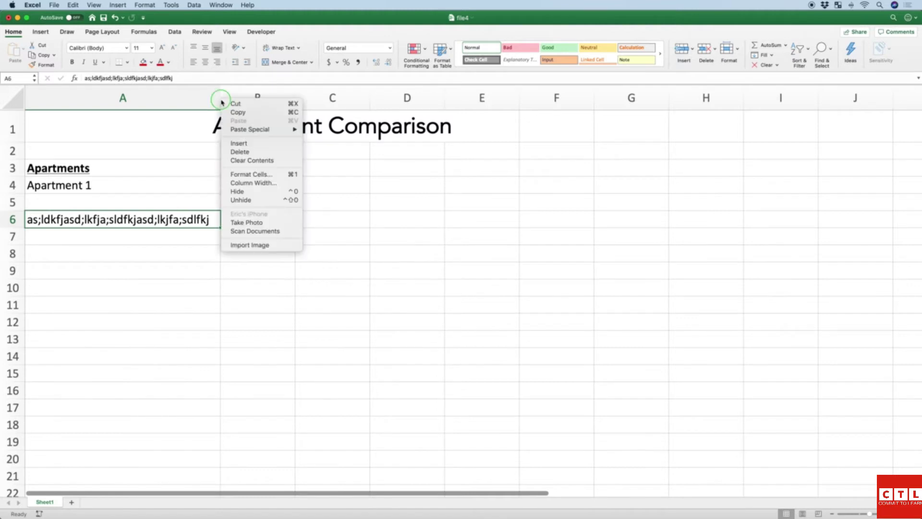
pyautogui.click(226, 98)
pyautogui.click(226, 98)
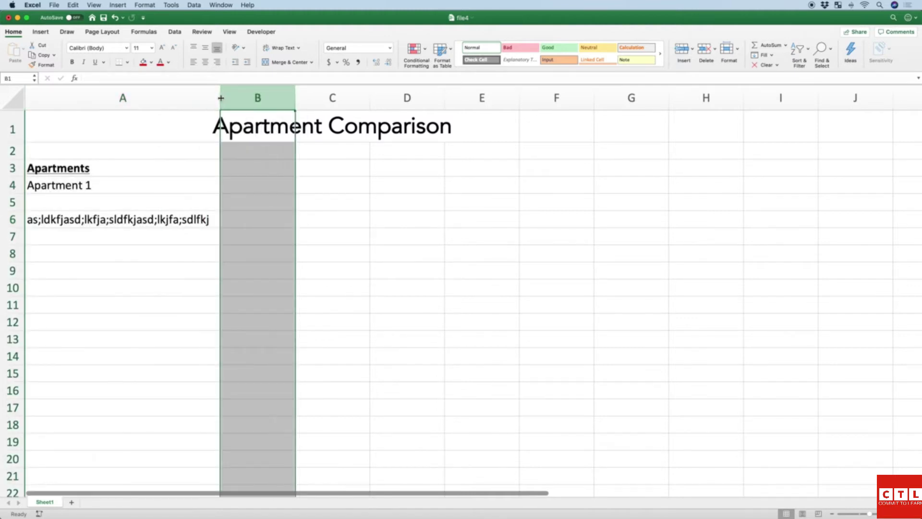
pyautogui.moveTo(221, 98); pyautogui.dragTo(221, 98)
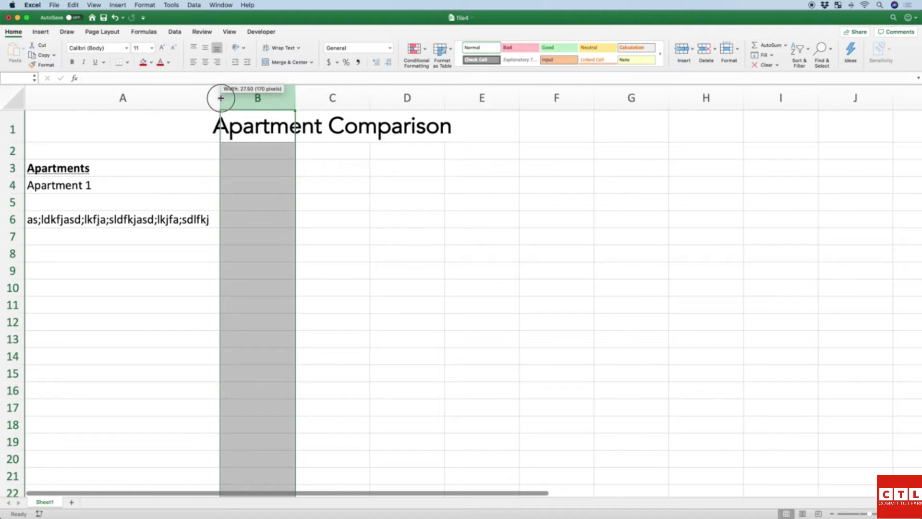
pyautogui.moveTo(221, 98); pyautogui.dragTo(174, 100)
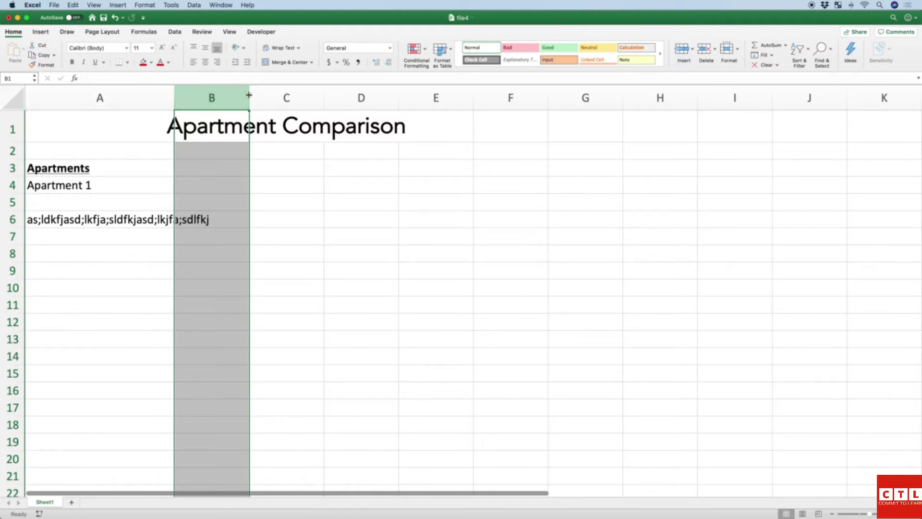
# Widen column B to match the width of column A.
pyautogui.moveTo(250, 99); pyautogui.dragTo(324, 99)
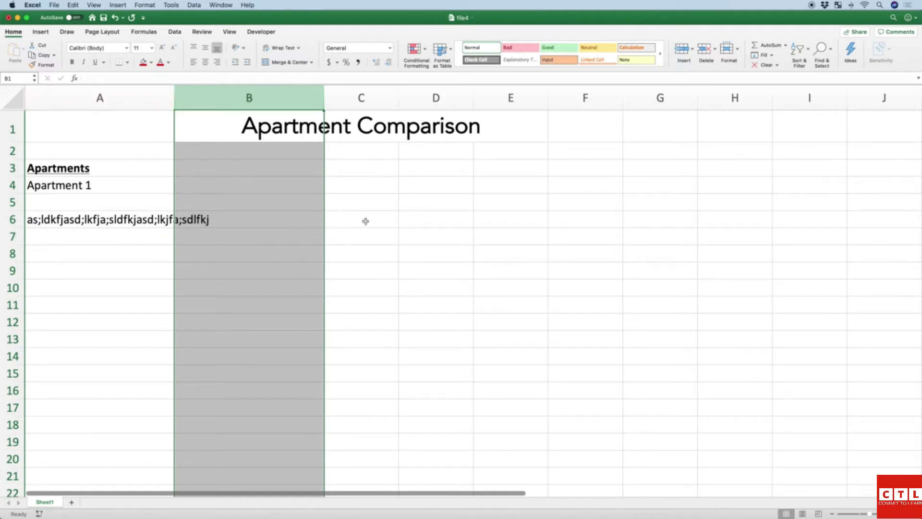
pyautogui.click(378, 212)
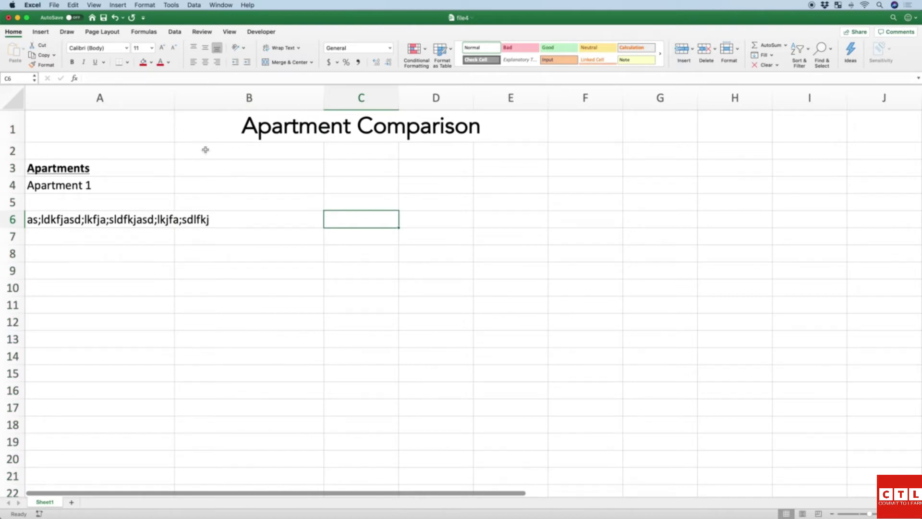
# Clear the filler text from cell A6.
pyautogui.click(135, 221)
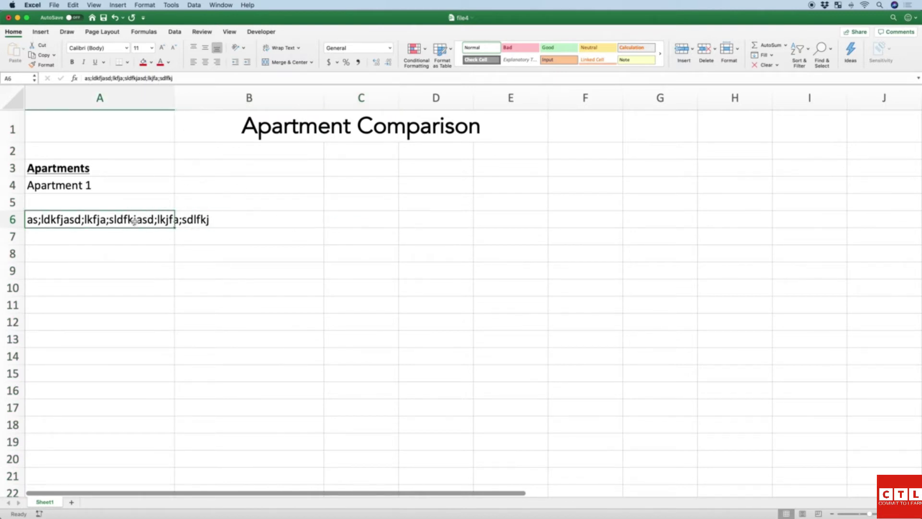
pyautogui.press('Delete')
pyautogui.press('Up')
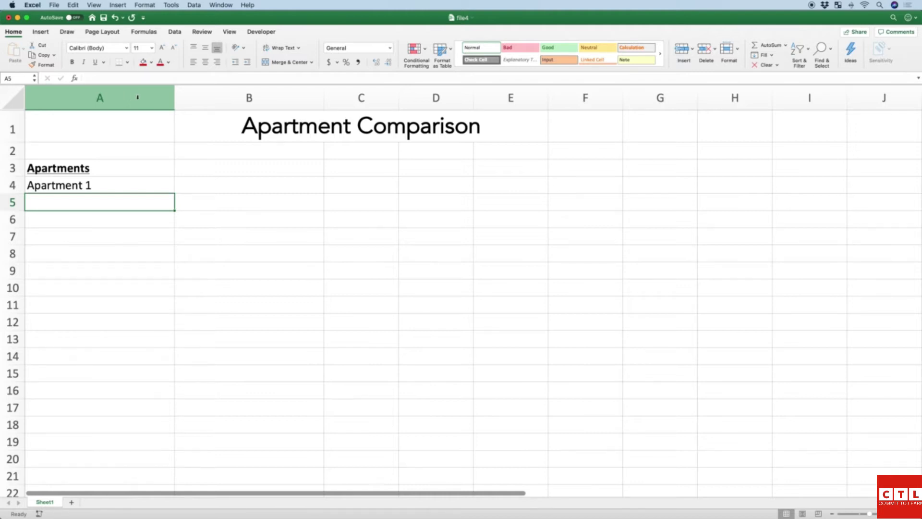
# Select columns A and B and narrow them together to a width of 9.83.
pyautogui.moveTo(129, 95); pyautogui.dragTo(206, 97)
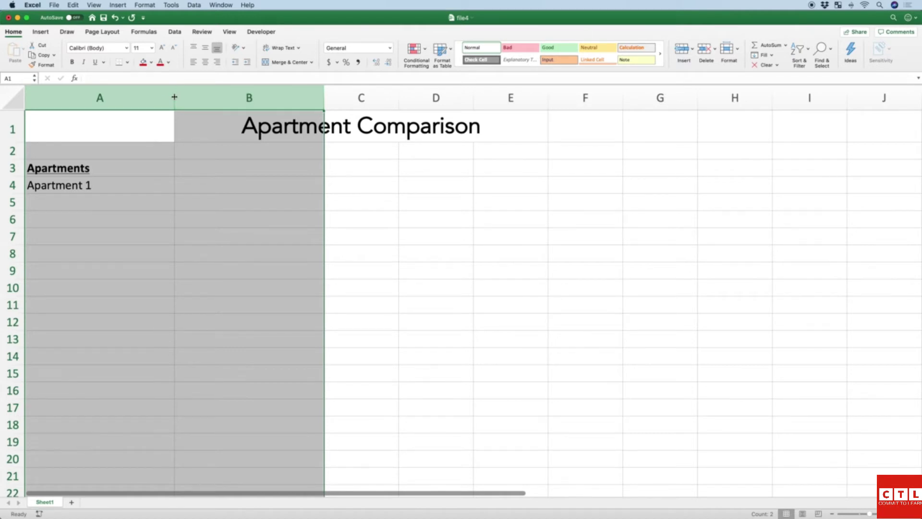
pyautogui.moveTo(175, 97); pyautogui.dragTo(98, 99)
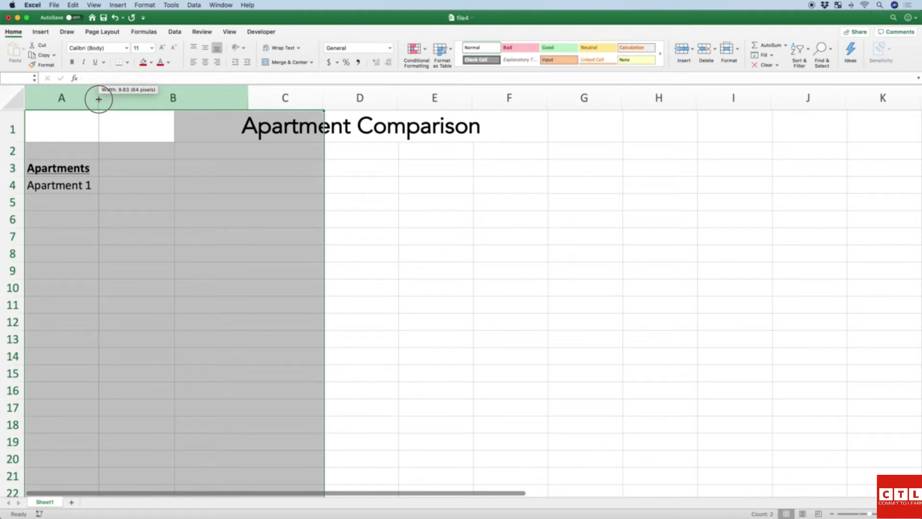
pyautogui.moveTo(98, 99)
pyautogui.mouseDown()
pyautogui.moveTo(56, 97)
pyautogui.moveTo(99, 99)
pyautogui.mouseUp()
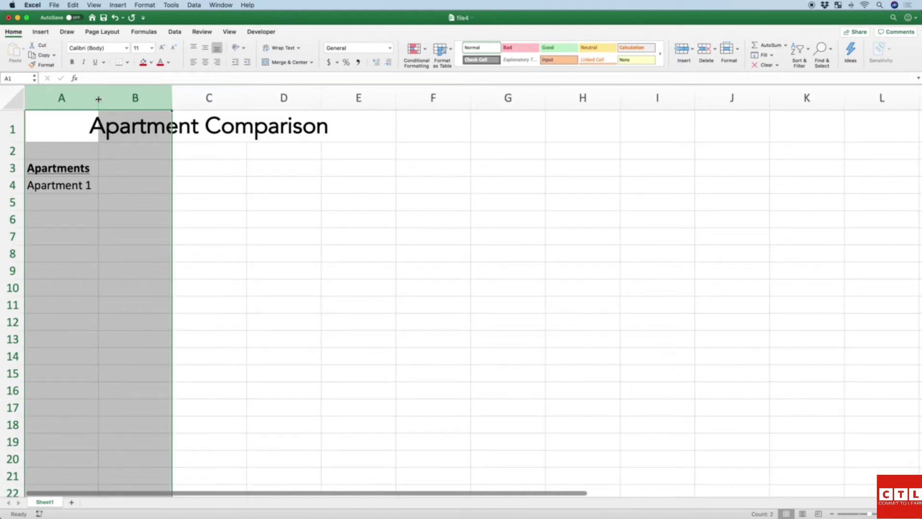
# Widen columns A and B equally to about twice their width, and narrow column A alone to fit the "Apartment 1" entry.
pyautogui.click(83, 98)
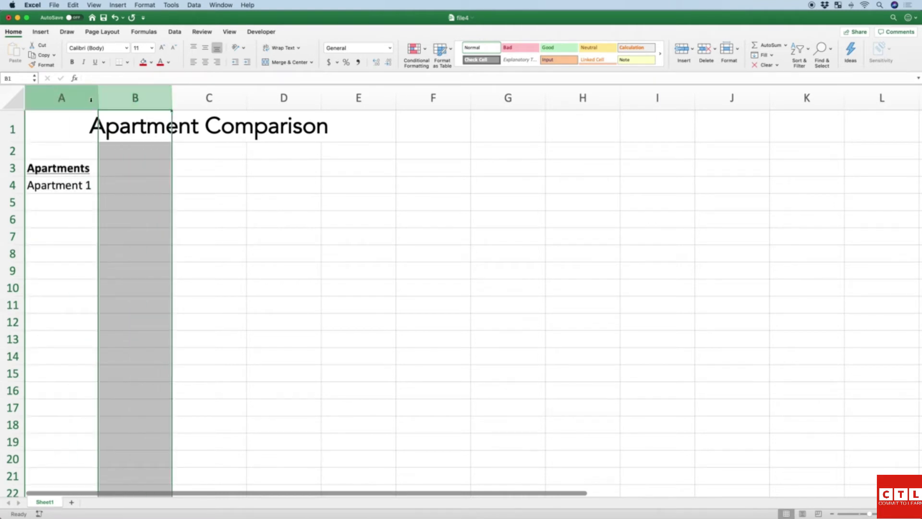
pyautogui.click(85, 98)
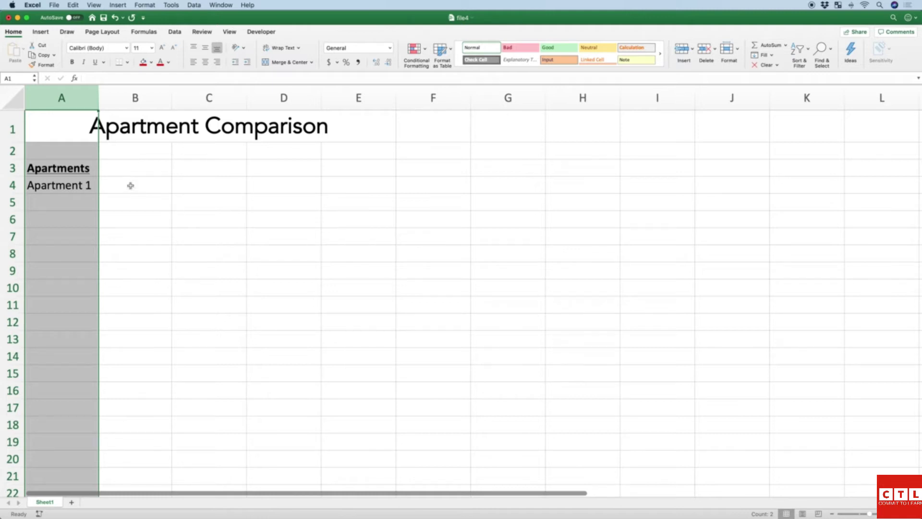
pyautogui.moveTo(72, 98); pyautogui.dragTo(179, 98)
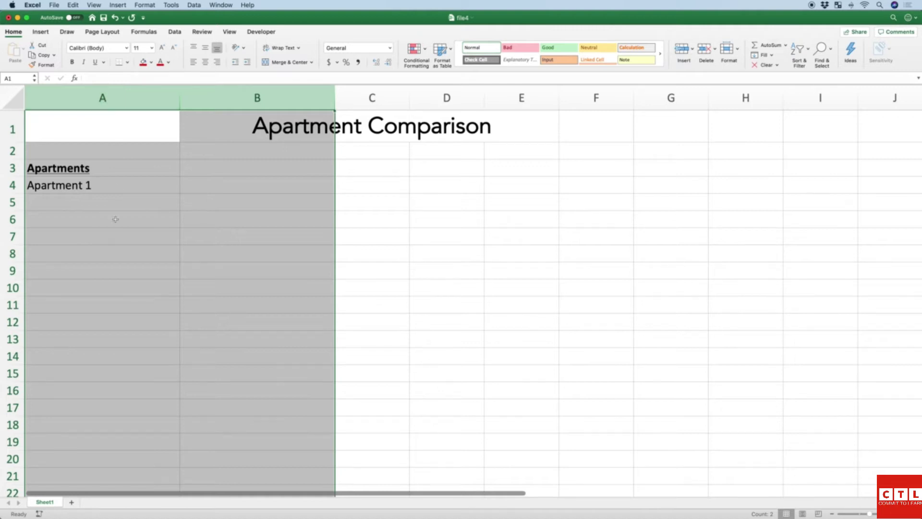
pyautogui.click(243, 103)
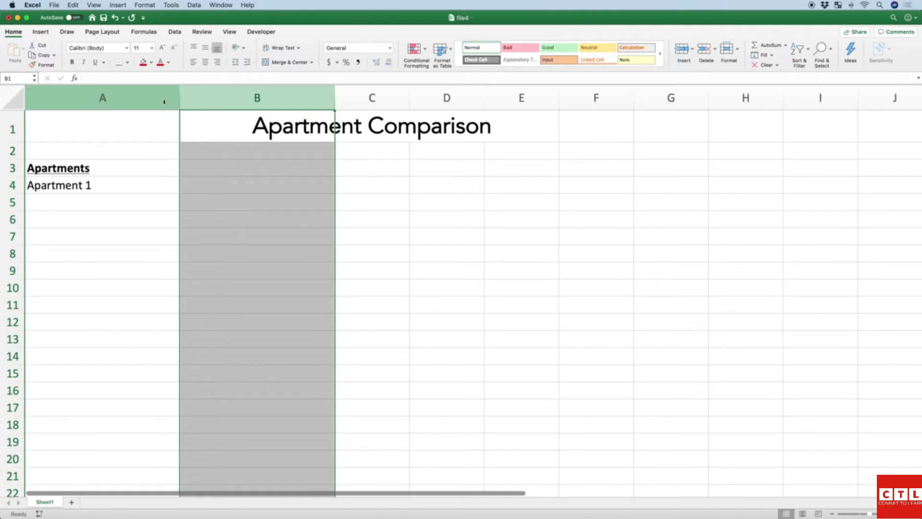
pyautogui.click(210, 163)
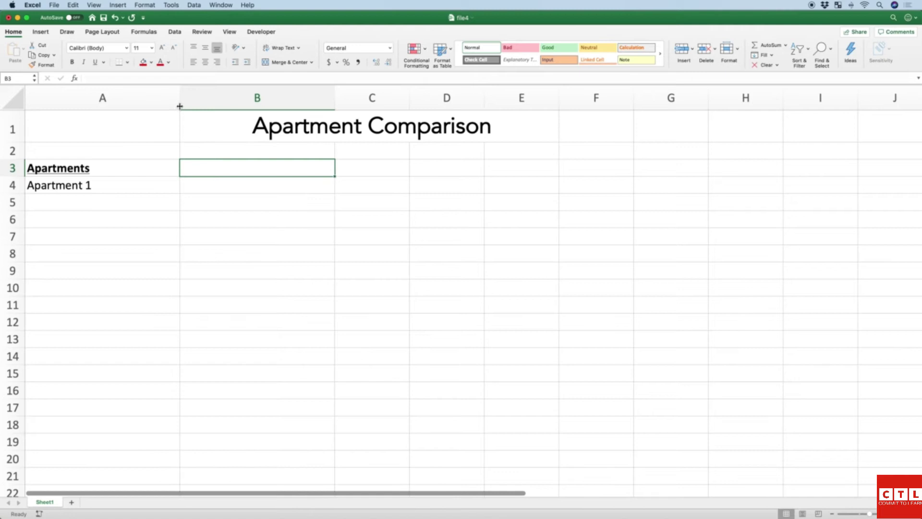
pyautogui.moveTo(180, 99); pyautogui.dragTo(97, 99)
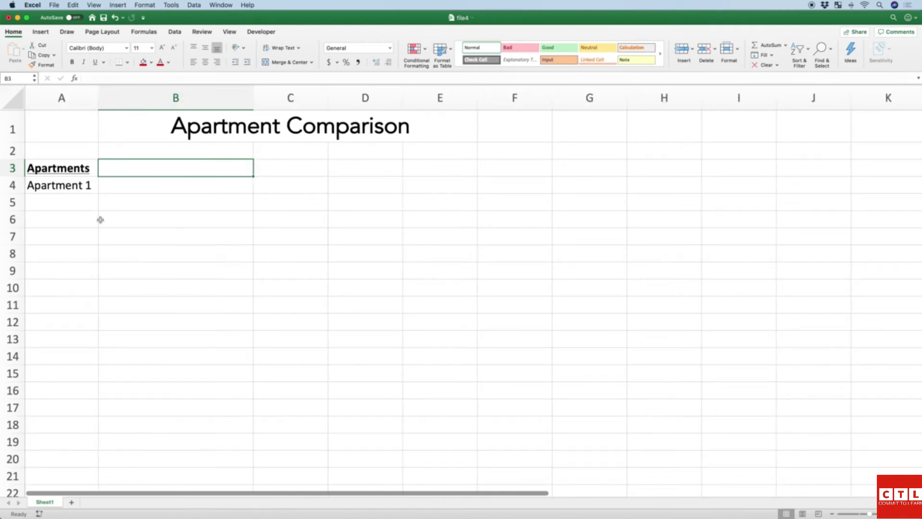
# Extend the "Apartment 1" series down from A4 to "Apartment 10" in A13 and widen column A slightly to fit.
pyautogui.click(77, 205)
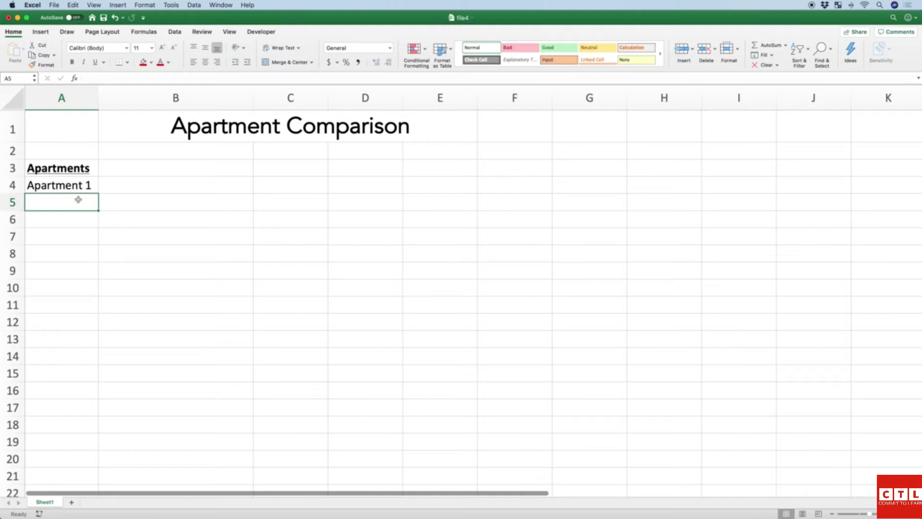
pyautogui.click(78, 185)
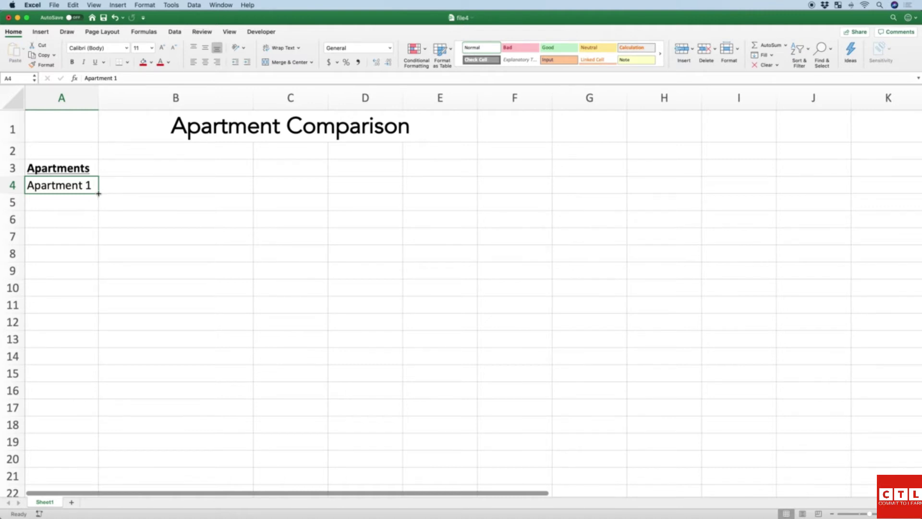
pyautogui.moveTo(99, 193); pyautogui.dragTo(102, 346)
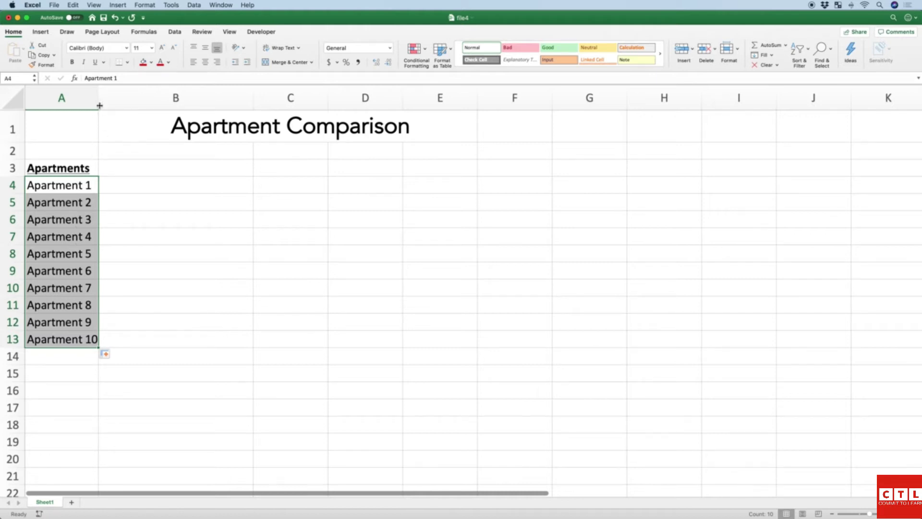
pyautogui.moveTo(99, 98); pyautogui.dragTo(102, 96)
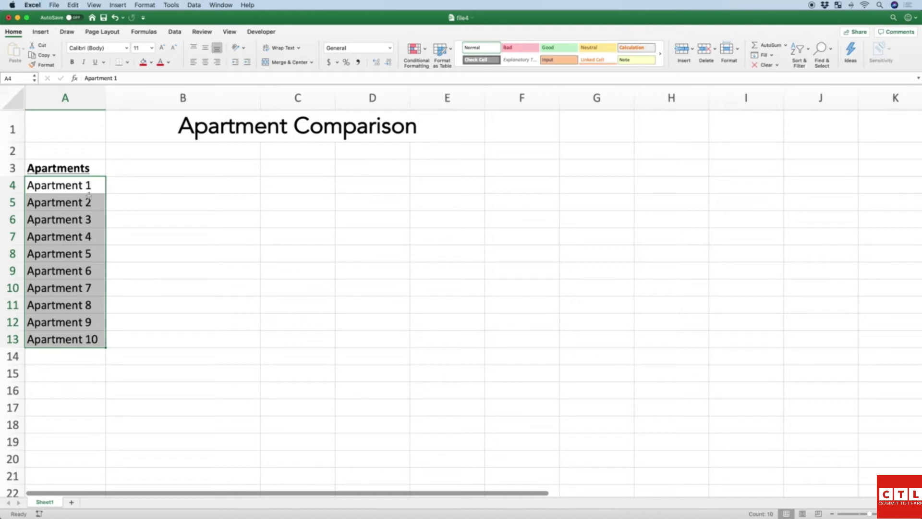
# Enter the headings "Location" in B3 and "Price" in C3.
pyautogui.click(141, 171)
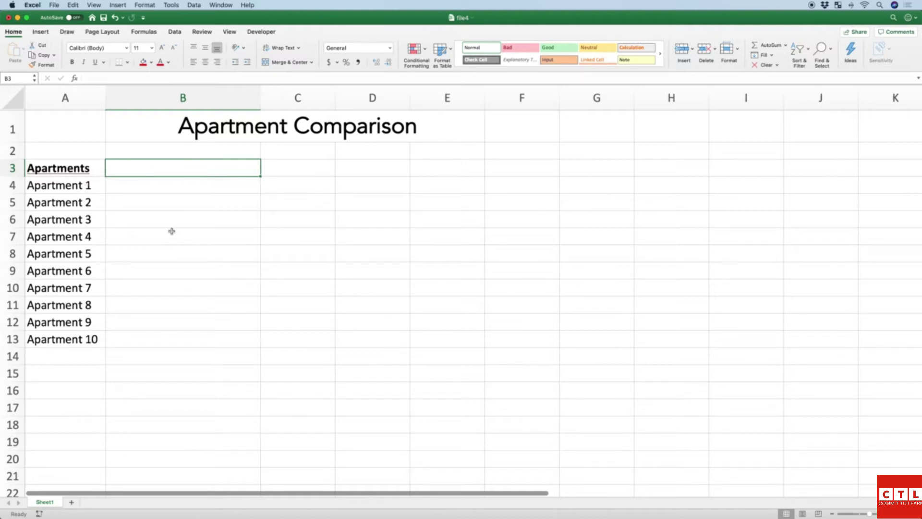
pyautogui.write('Location')
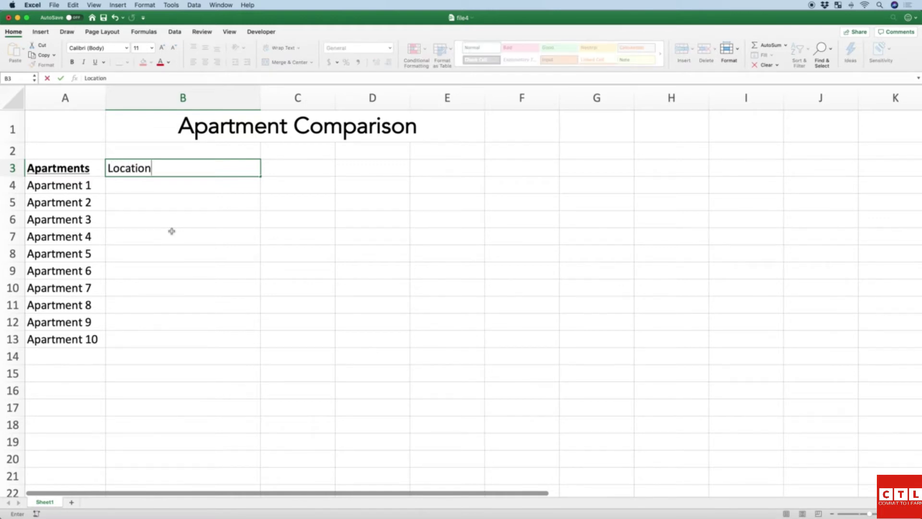
pyautogui.press('Tab')
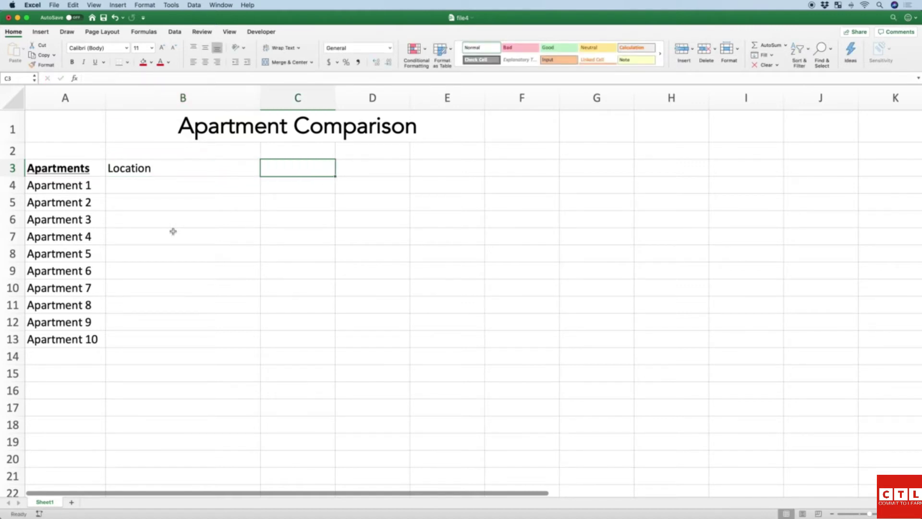
pyautogui.write('Price')
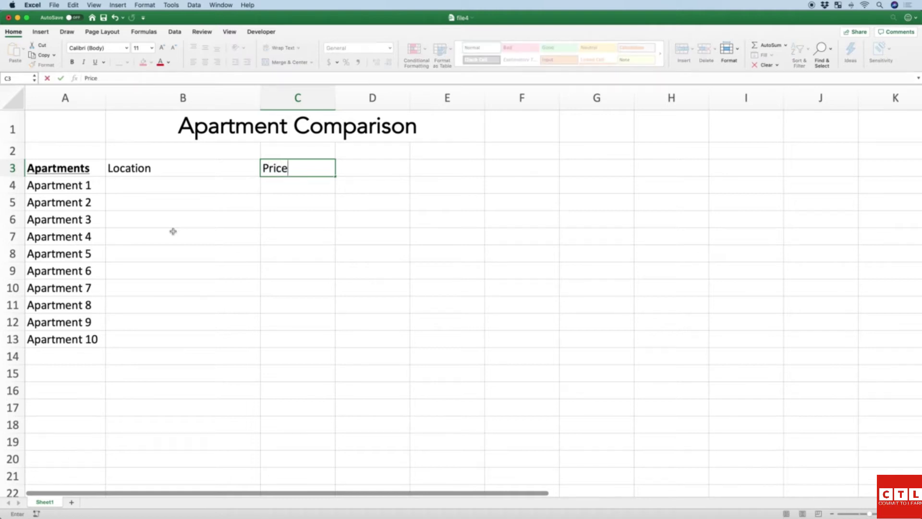
pyautogui.press('Tab')
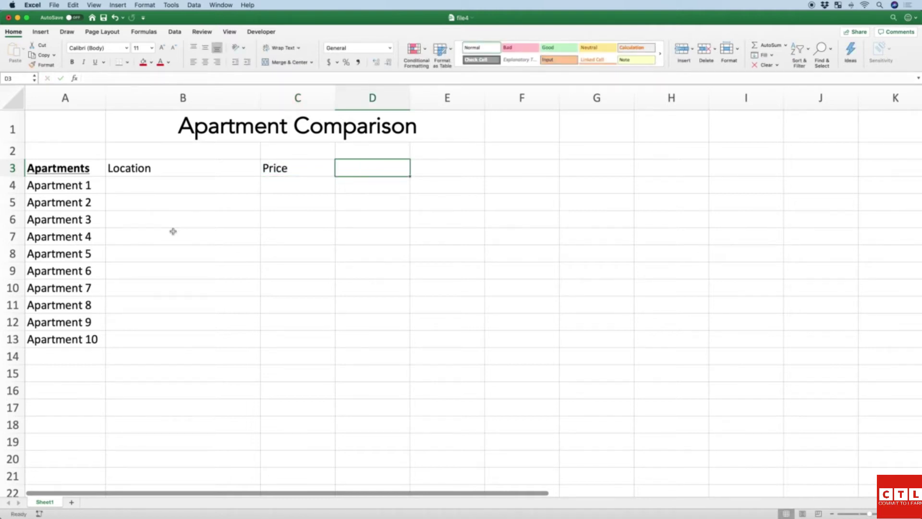
# Enter the headings "Amenities" in D3 and "Walking Friendly" in E3.
pyautogui.write('Aem')
pyautogui.press('BackSpace')
pyautogui.press('BackSpace')
pyautogui.write('menities')
pyautogui.press('Tab')
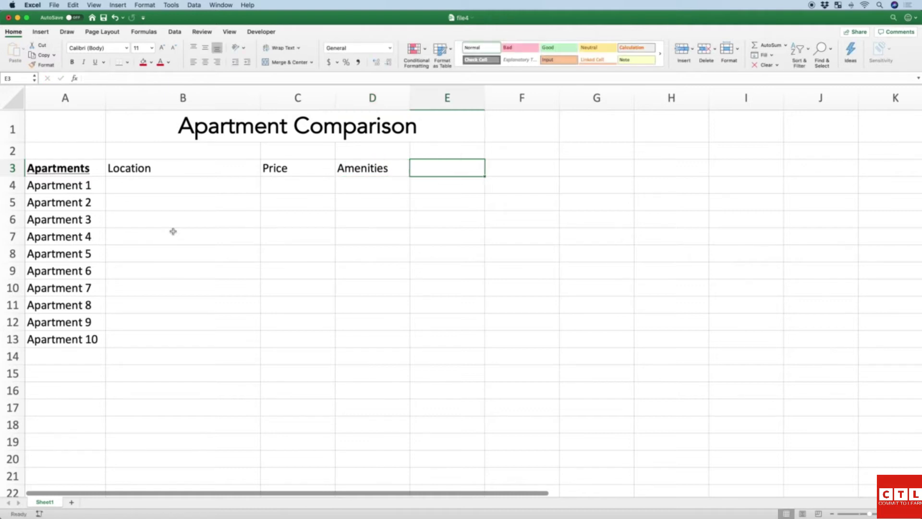
pyautogui.write('Walking ')
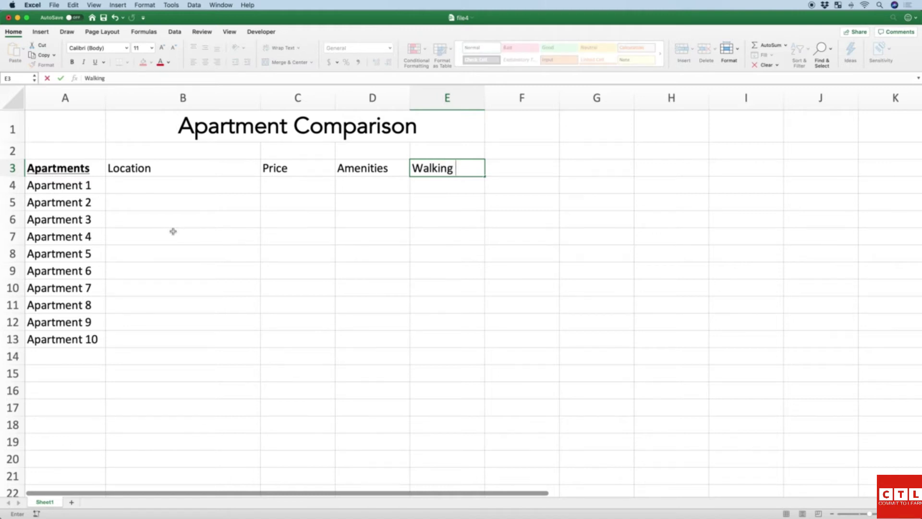
pyautogui.write('Friendly')
pyautogui.press('Return')
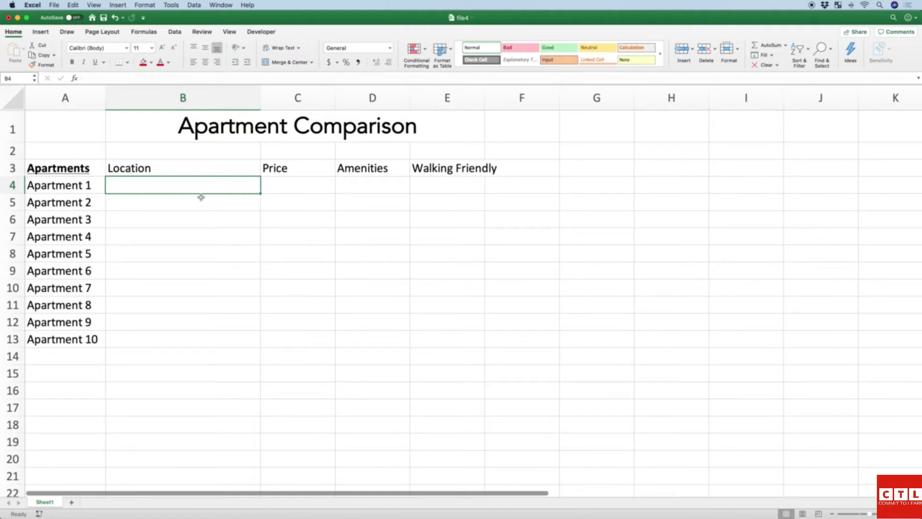
# Select columns B through E and narrow them equally so they fit closely around the Location and Amenities headings.
pyautogui.click(206, 215)
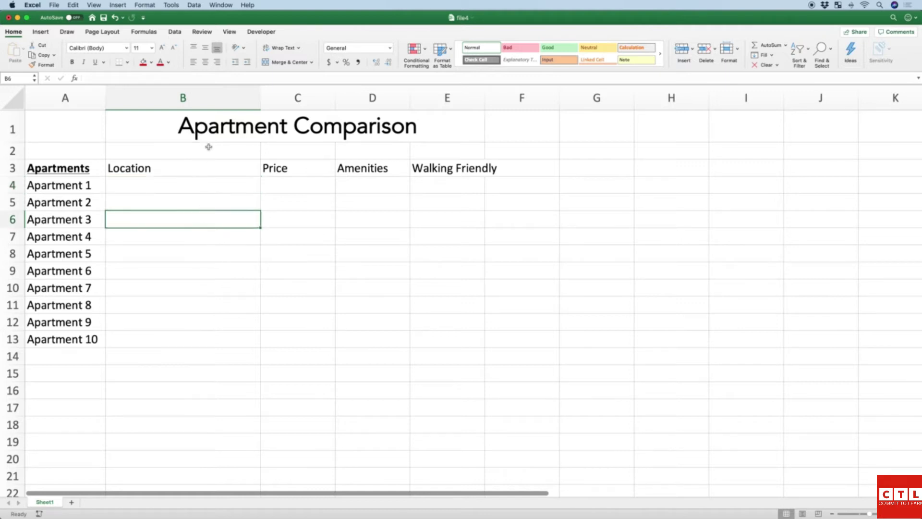
pyautogui.click(212, 99)
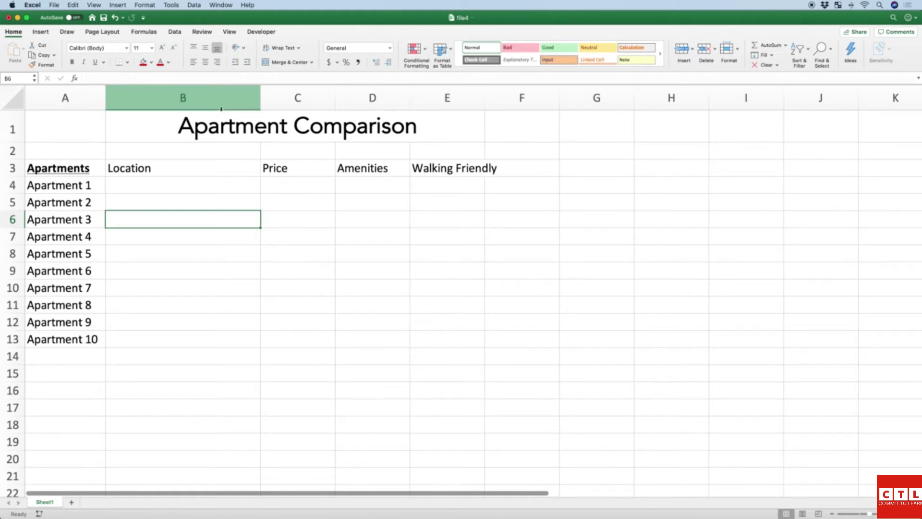
pyautogui.click(195, 96)
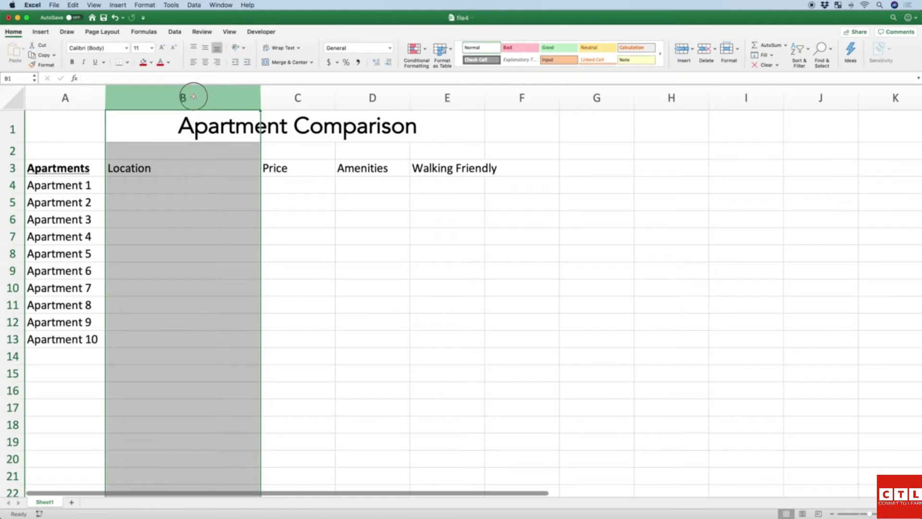
pyautogui.moveTo(193, 96); pyautogui.dragTo(447, 98)
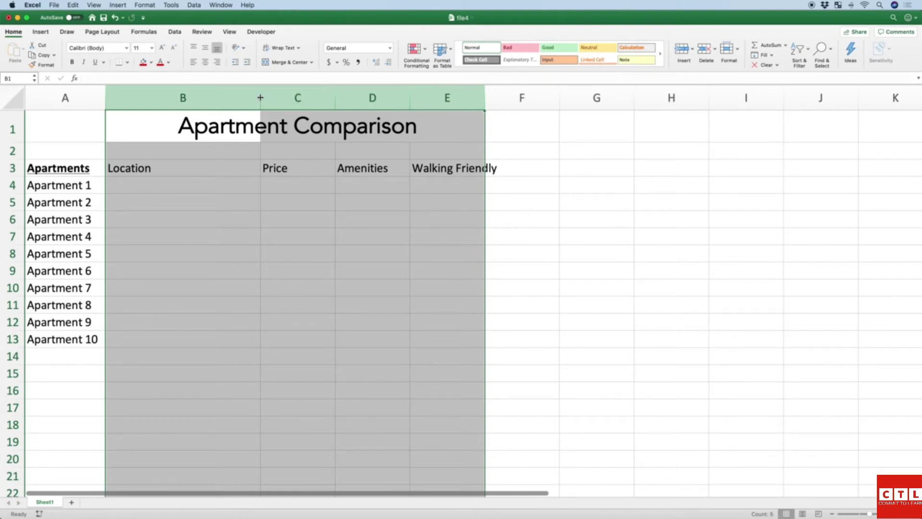
pyautogui.moveTo(260, 97); pyautogui.dragTo(166, 98)
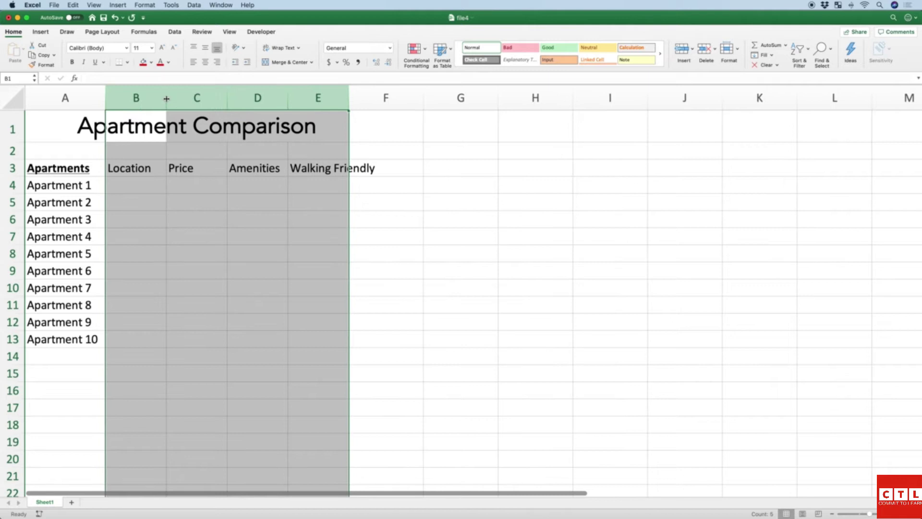
pyautogui.click(144, 182)
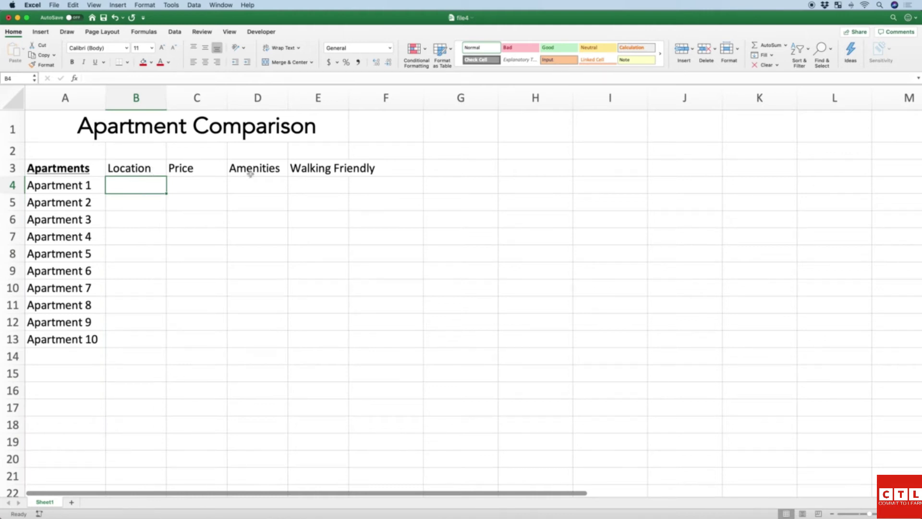
# Wrap the text of the Walking Friendly heading in E3 within its cell.
pyautogui.click(326, 170)
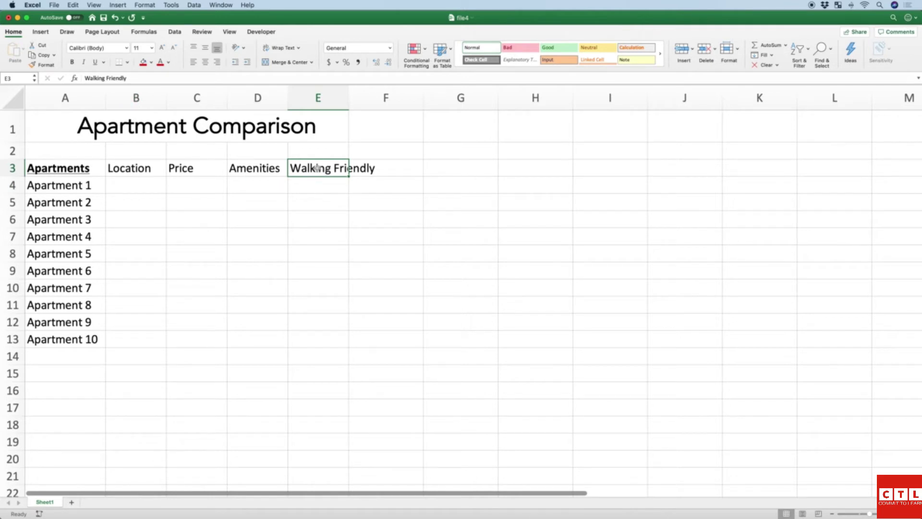
pyautogui.rightClick(316, 167)
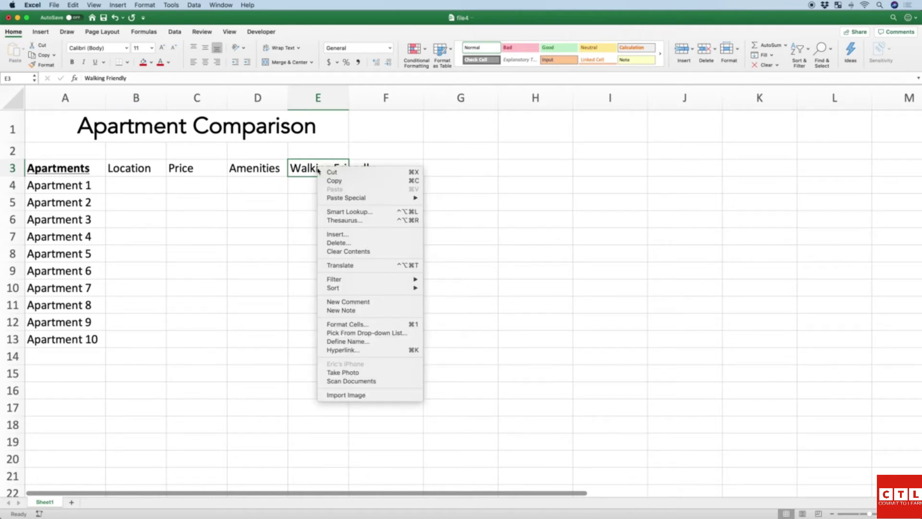
pyautogui.click(355, 328)
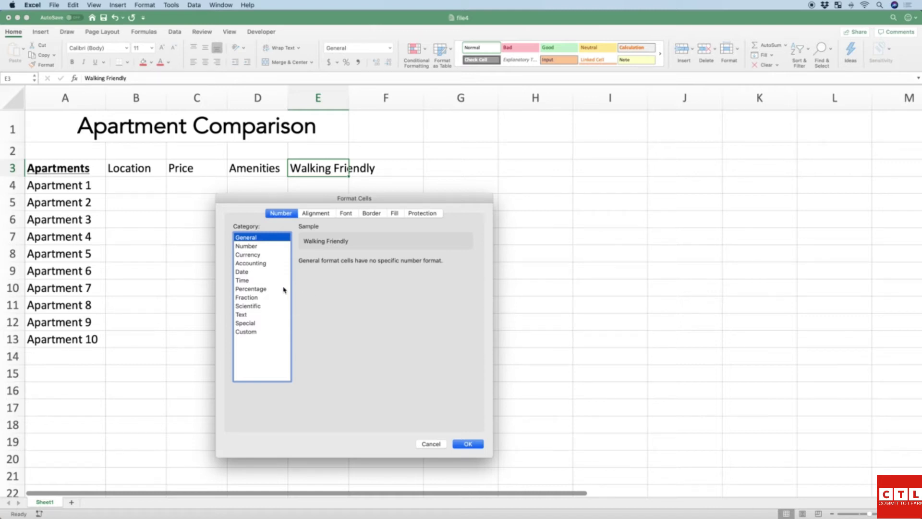
pyautogui.click(316, 215)
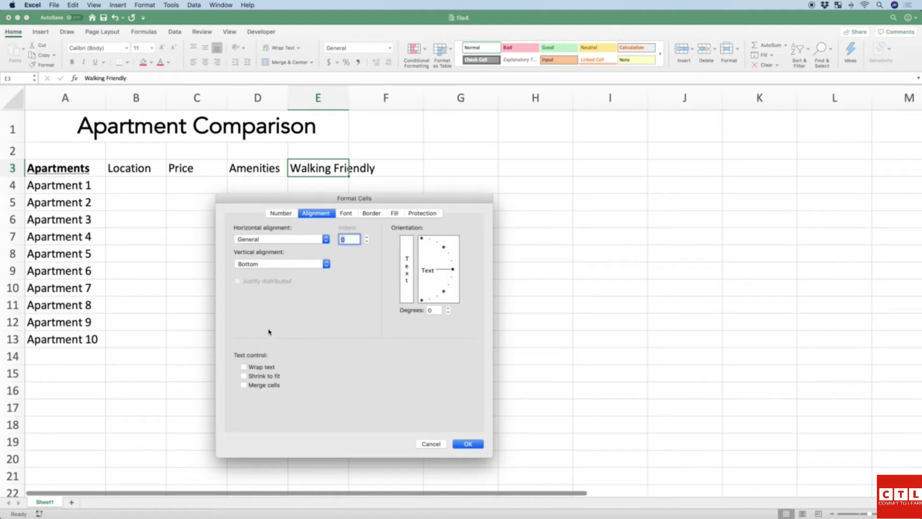
pyautogui.click(255, 369)
pyautogui.click(467, 444)
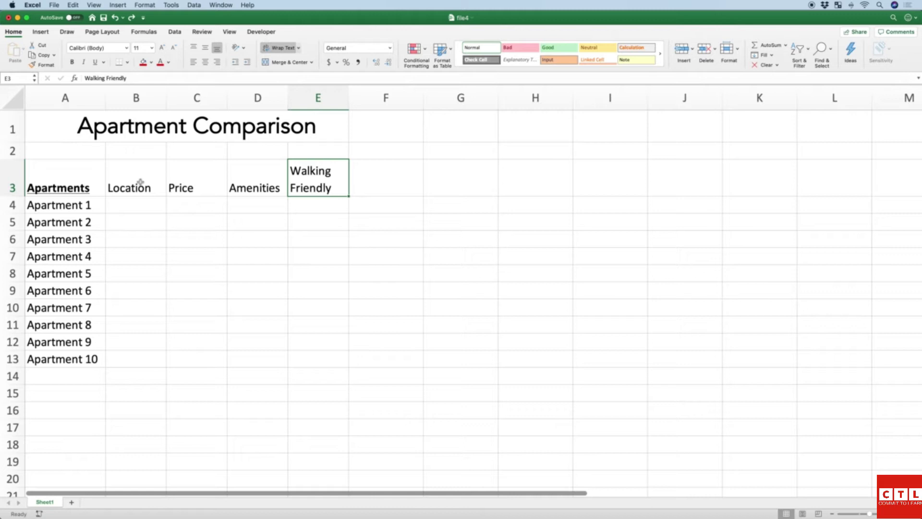
# Center the headings Location through Walking Friendly in B3:E3 horizontally.
pyautogui.click(140, 182)
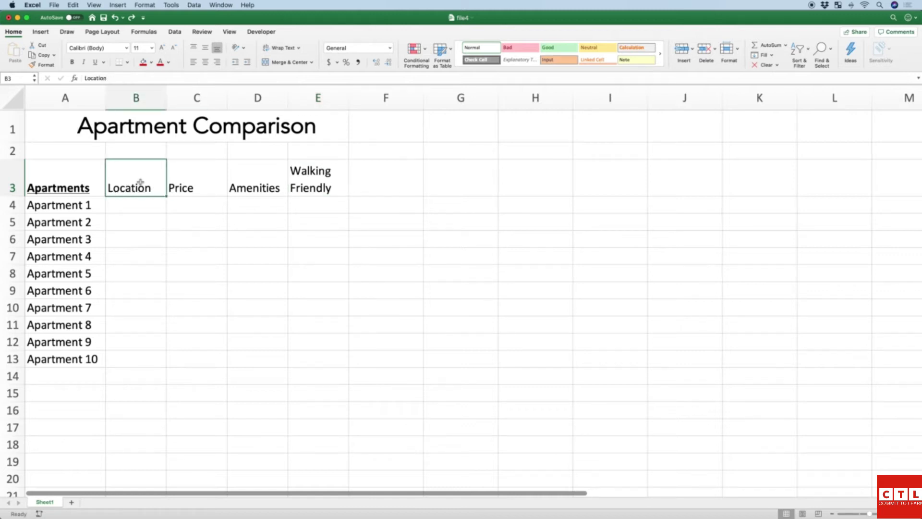
pyautogui.hotkey('shift', 'Right')
pyautogui.hotkey('shift', 'Right')
pyautogui.hotkey('shift', 'Right')
pyautogui.press('super+e')
# Enter the ratings 1, 2, 5, 7 for Apartment 1 in B4:E4 and 2, 2, 2, 7 for Apartment 2 in B5:E5.
pyautogui.click(193, 223)
pyautogui.press('Left')
pyautogui.press('Up')
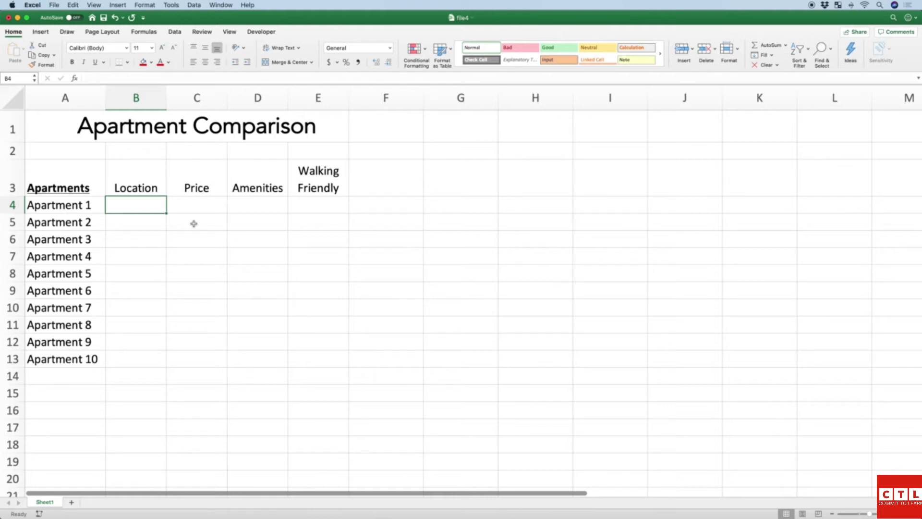
pyautogui.write('1')
pyautogui.press('Tab')
pyautogui.write('2')
pyautogui.press('Return')
pyautogui.press('Up')
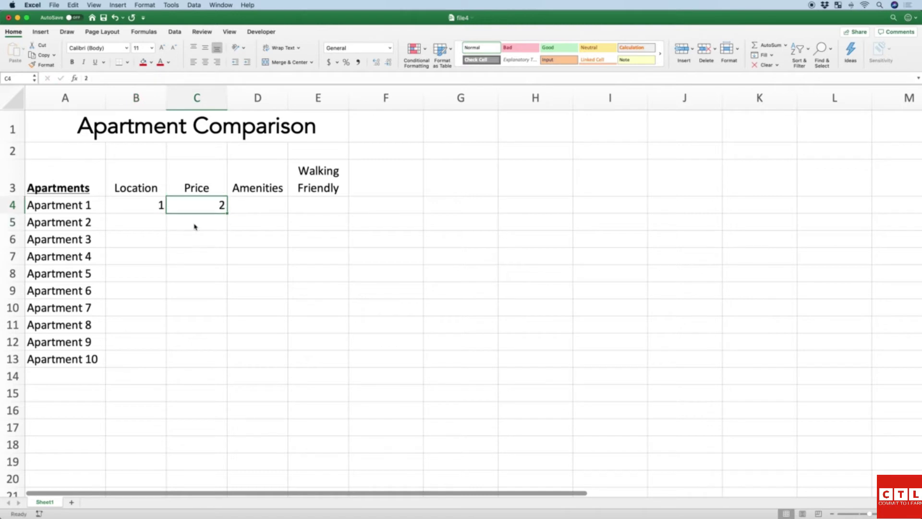
pyautogui.press('Tab')
pyautogui.write('5')
pyautogui.press('Tab')
pyautogui.write('7')
pyautogui.press('Return')
pyautogui.press('Left')
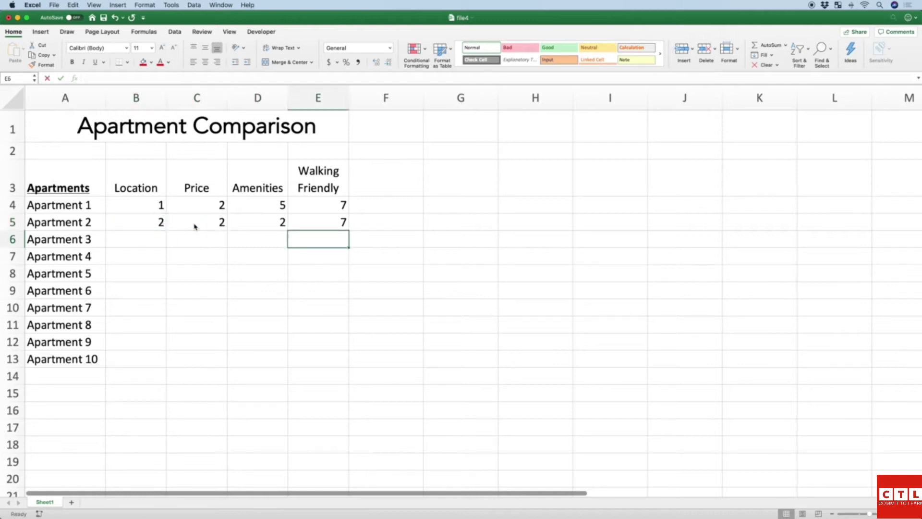
# Enter the ratings 8, 9, 10 and 5 for Apartment 3 in B6:E6.
pyautogui.press('Left')
pyautogui.press('Left')
pyautogui.press('Left')
pyautogui.write('8')
pyautogui.press('Tab')
pyautogui.write('9')
pyautogui.press('Tab')
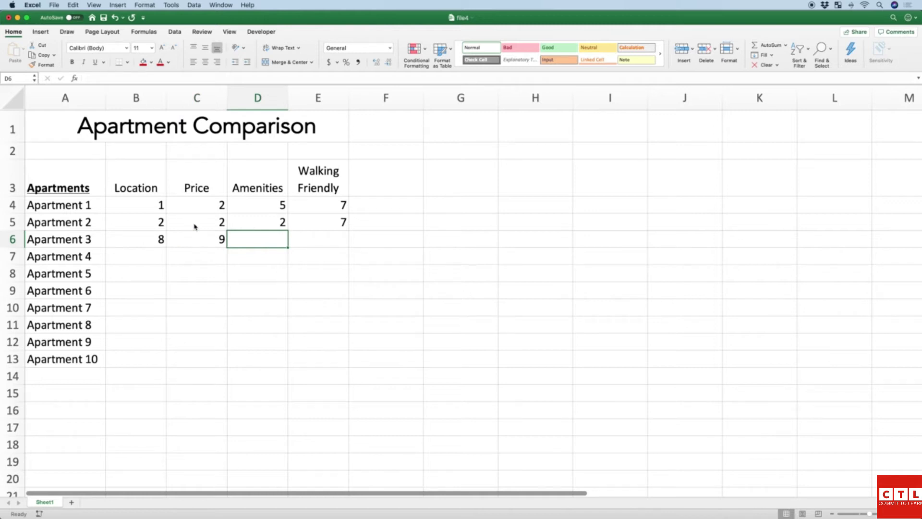
pyautogui.write('2')
pyautogui.press('BackSpace')
pyautogui.write('10')
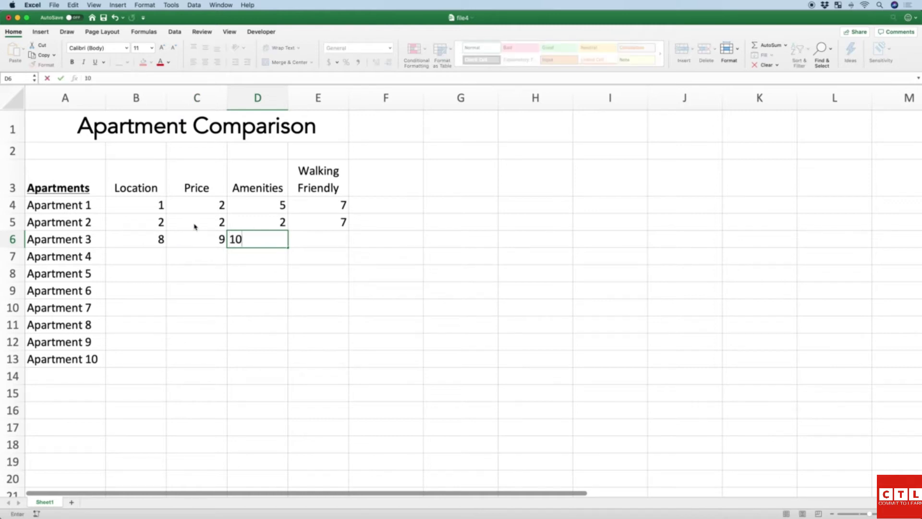
pyautogui.press('Tab')
pyautogui.write('5')
pyautogui.press('Return')
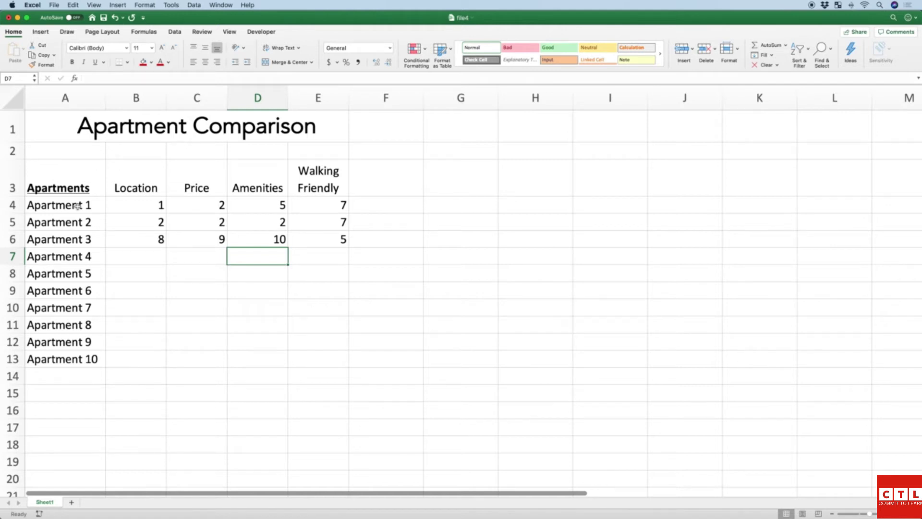
# Fill B7:E13 with ratings from 1 to 10 for Apartments 4 through 10.
pyautogui.click(141, 207)
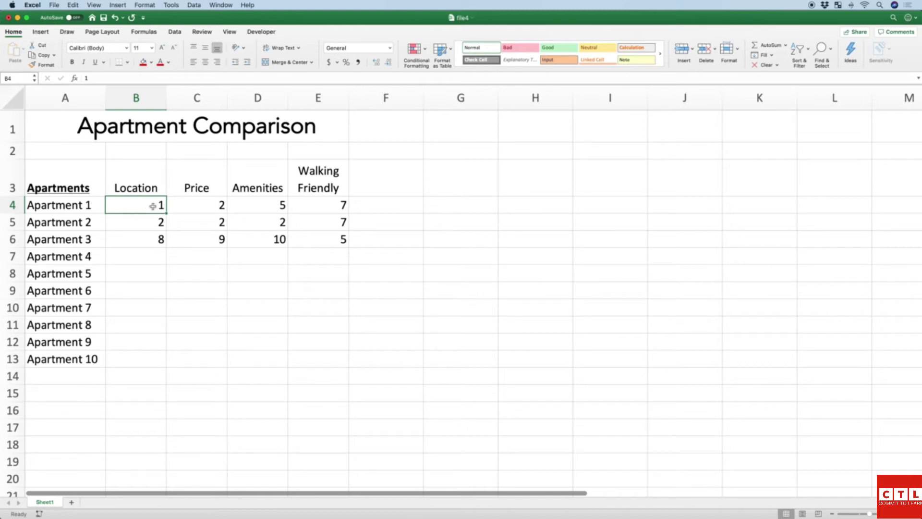
pyautogui.click(265, 205)
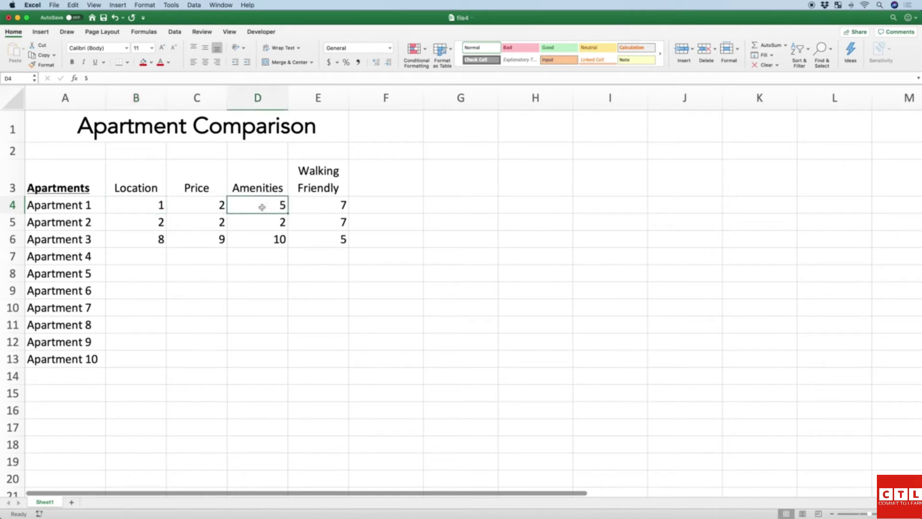
pyautogui.click(312, 206)
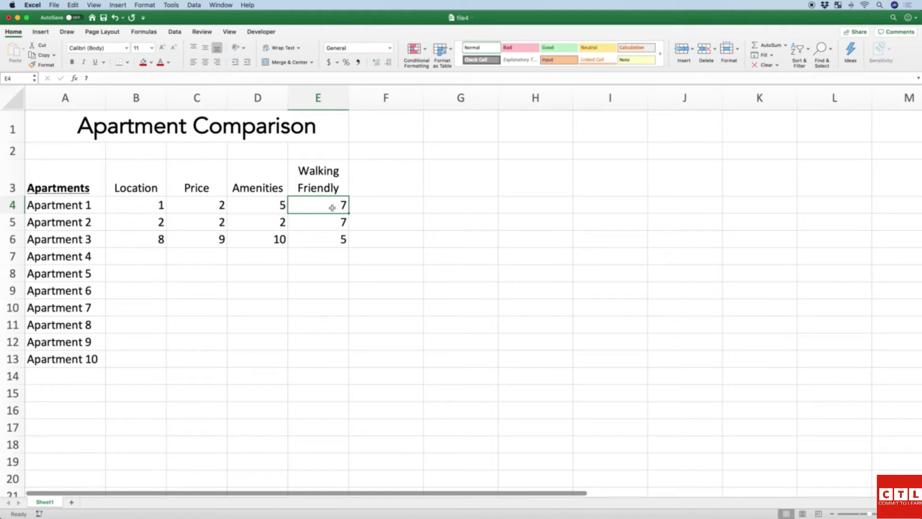
pyautogui.click(134, 206)
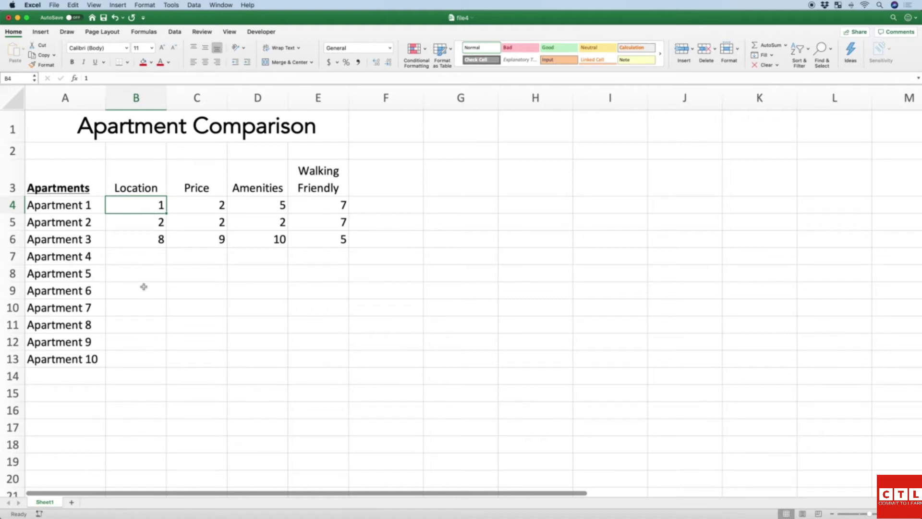
pyautogui.press('super+y')
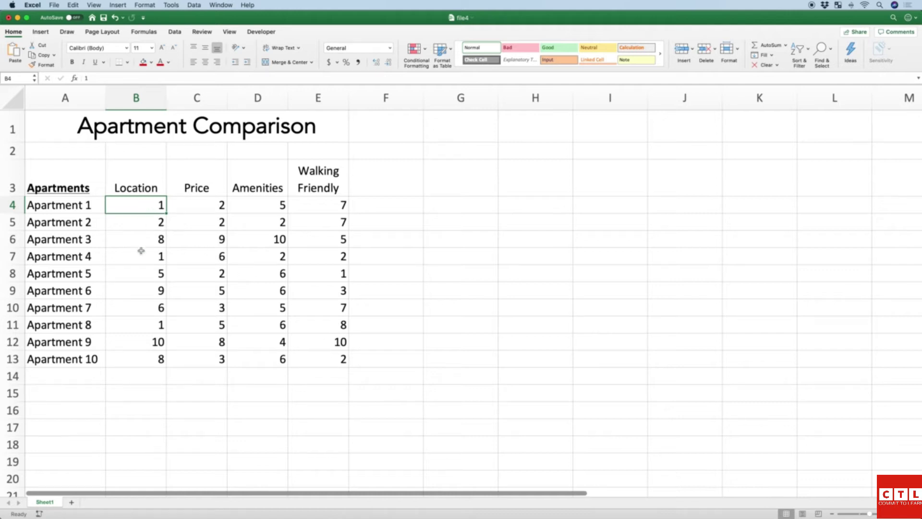
# Select all the ratings from B4 across and down to E13, and return to B4.
pyautogui.click(136, 181)
pyautogui.press('Right')
pyautogui.press('Right')
pyautogui.press('Right')
pyautogui.press('Left')
pyautogui.press('Left')
pyautogui.press('Left')
pyautogui.press('Down')
pyautogui.hotkey('ctrl', 'shift', 'Right')
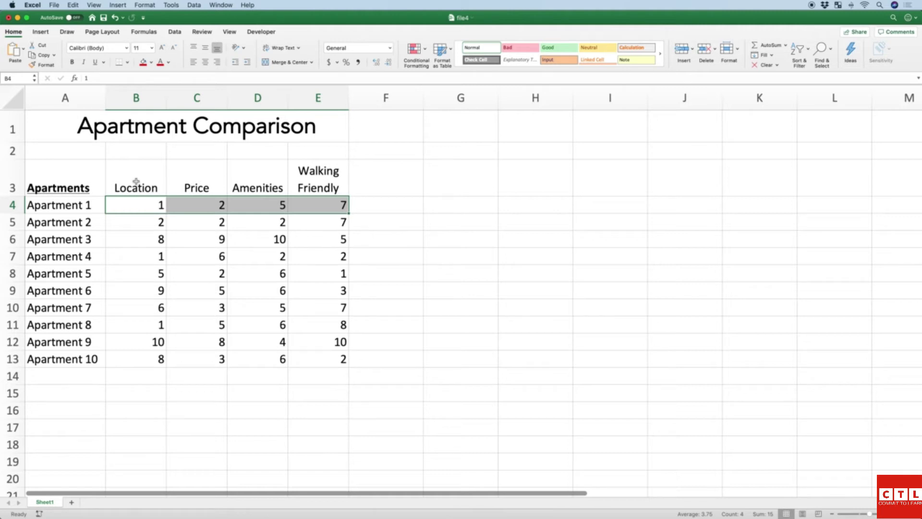
pyautogui.press('super+shift+Down')
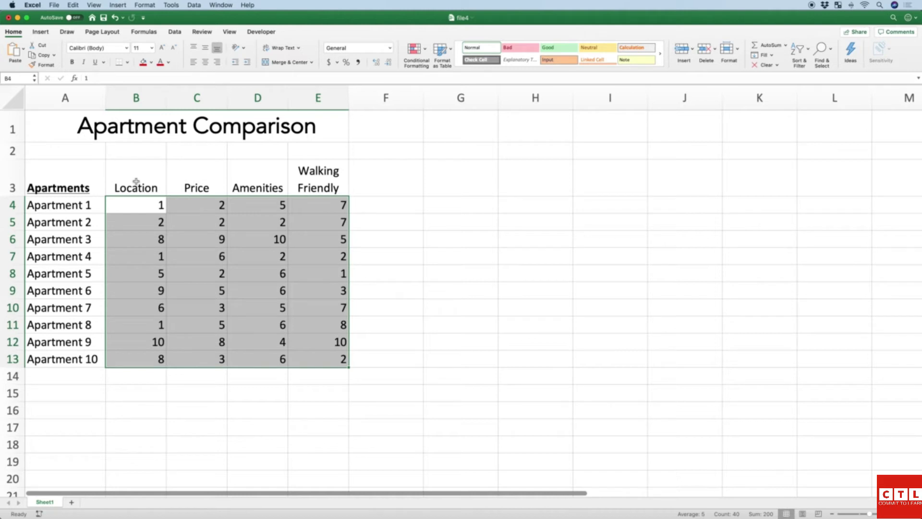
pyautogui.press('Up')
pyautogui.press('Left')
pyautogui.press('Right')
pyautogui.press('Down')
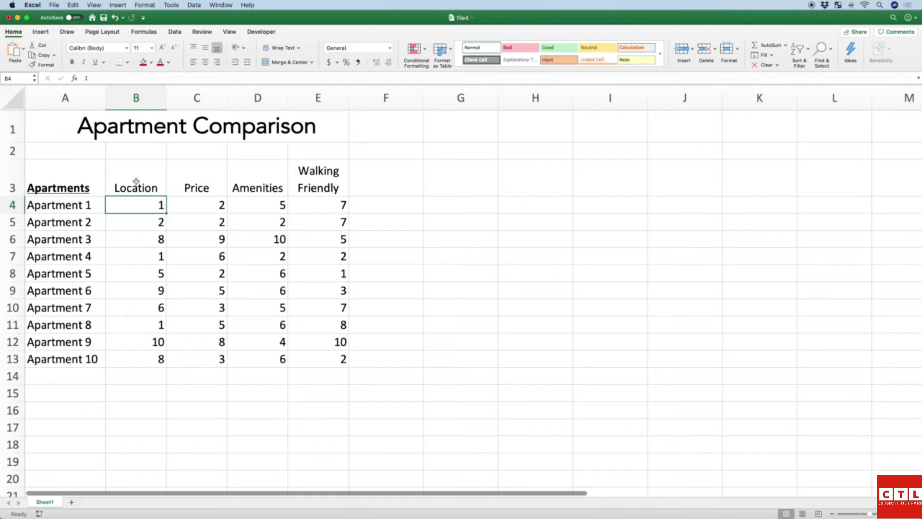
# Select the ratings from B4, extend the selection to the sheet's last column and row, and return to B4.
pyautogui.hotkey('ctrl', 'shift', 'Right')
pyautogui.hotkey('ctrl', 'shift', 'Down')
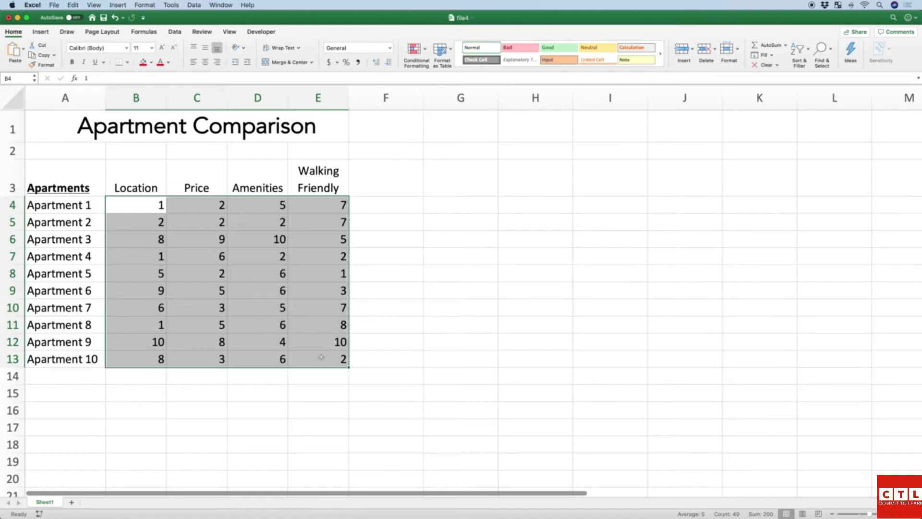
pyautogui.hotkey('ctrl', 'shift', 'Right')
pyautogui.hotkey('ctrl', 'shift', 'Down')
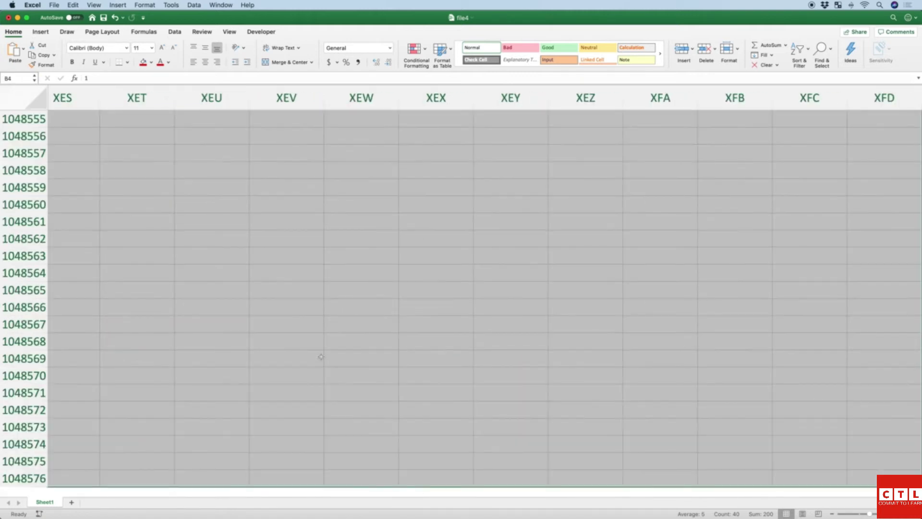
pyautogui.hotkey('ctrl', 'Home')
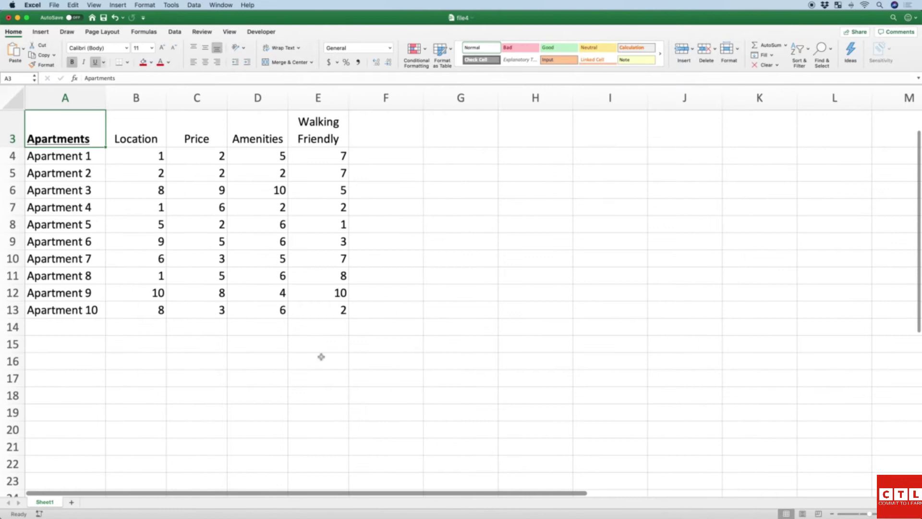
pyautogui.scroll(2, 321, 357)
pyautogui.press('Down')
pyautogui.press('Right')
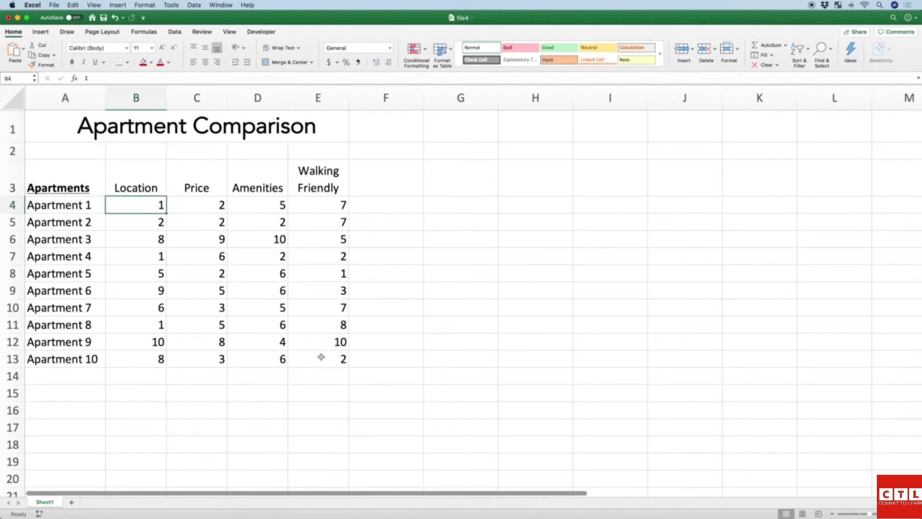
# Center the ratings in B4:E13 horizontally.
pyautogui.hscroll(1, 321, 357)
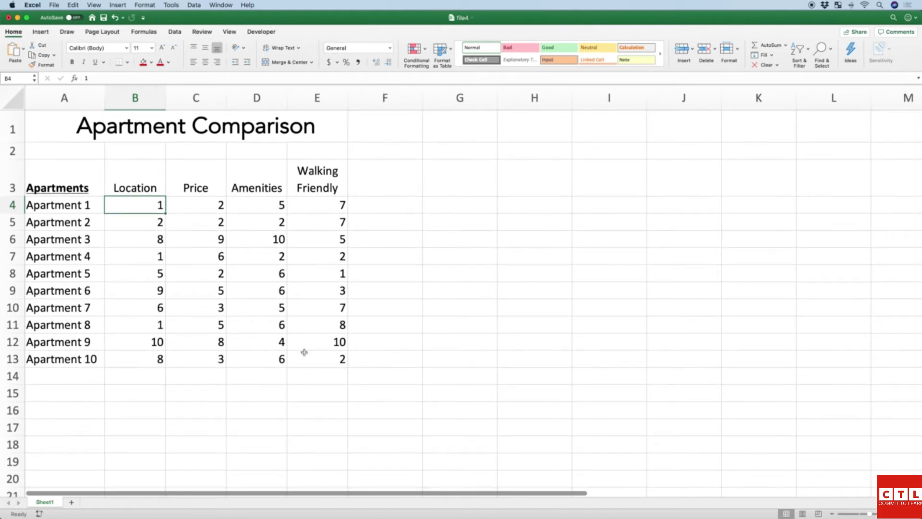
pyautogui.hotkey('shift', 'Right')
pyautogui.hotkey('shift', 'Right')
pyautogui.hotkey('shift', 'Right')
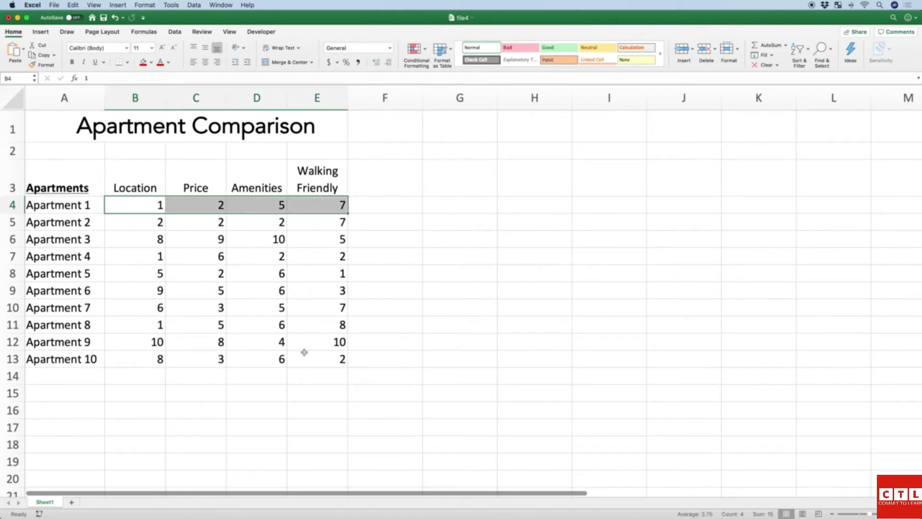
pyautogui.hotkey('ctrl', 'shift', 'Down')
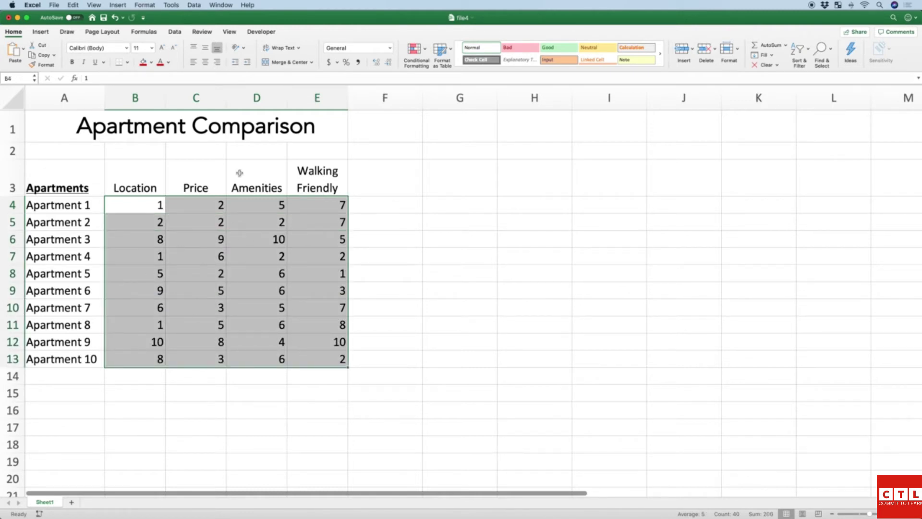
pyautogui.click(206, 63)
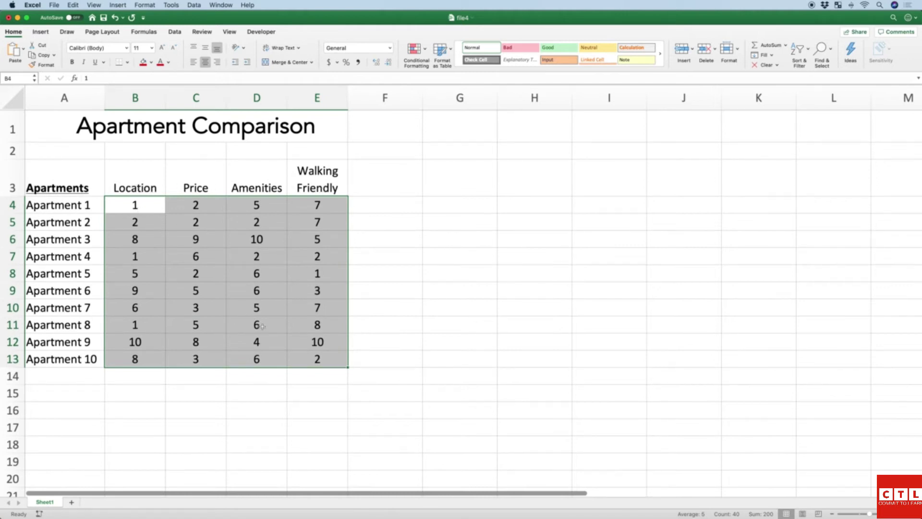
pyautogui.click(201, 153)
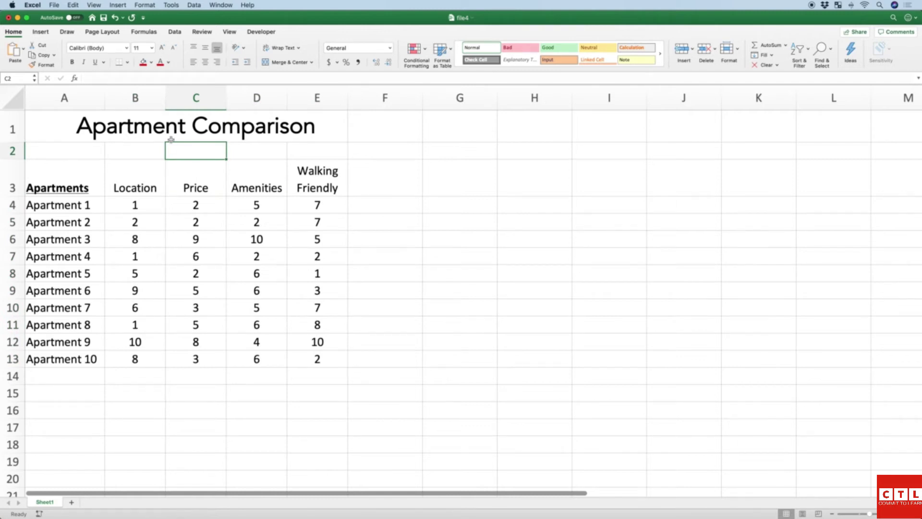
# Select the comparison table A3:E13, and extend the selection to the whole block A1:E13 including the title.
pyautogui.click(185, 128)
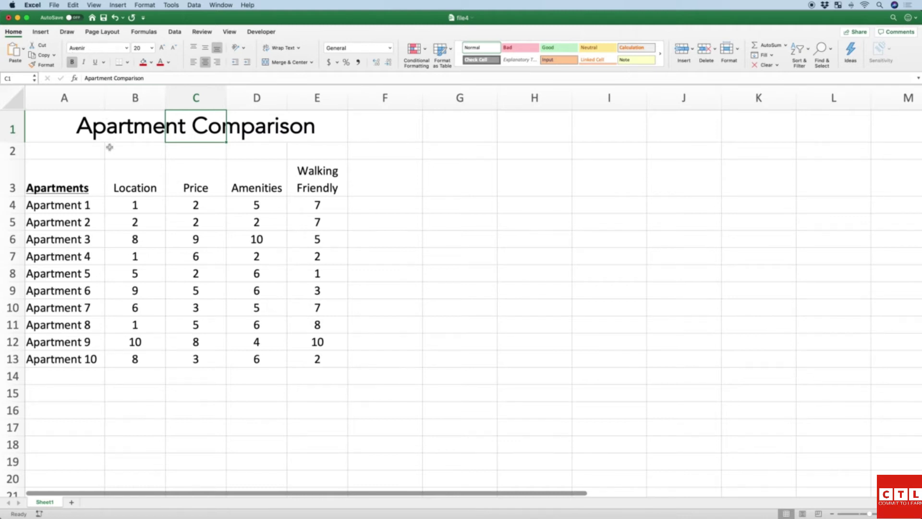
pyautogui.click(89, 180)
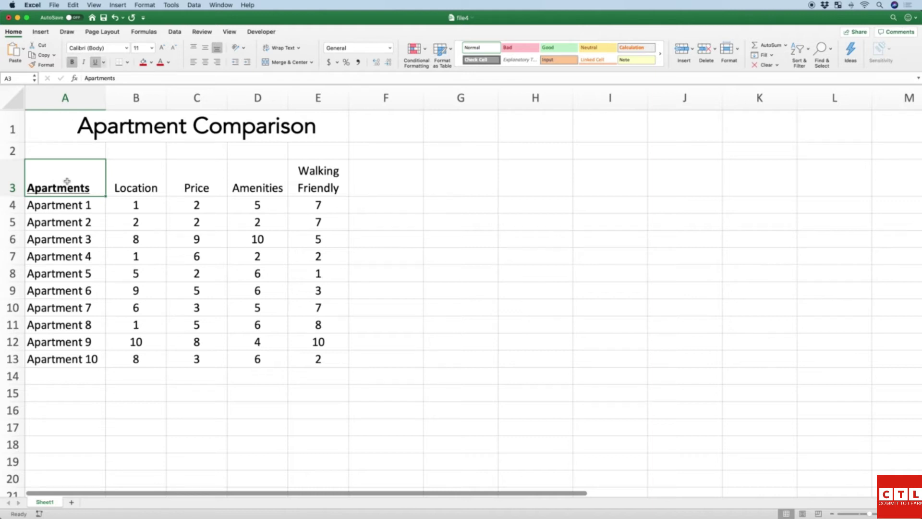
pyautogui.press('super+a')
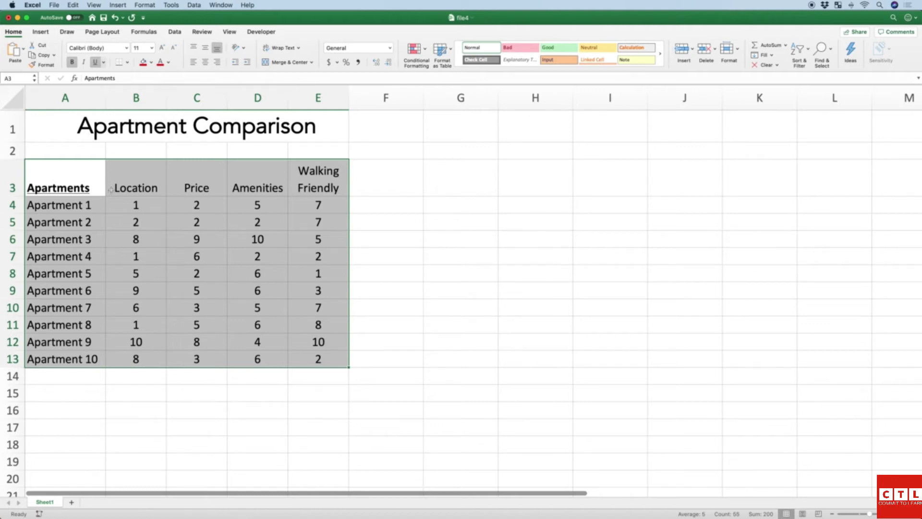
pyautogui.click(89, 151)
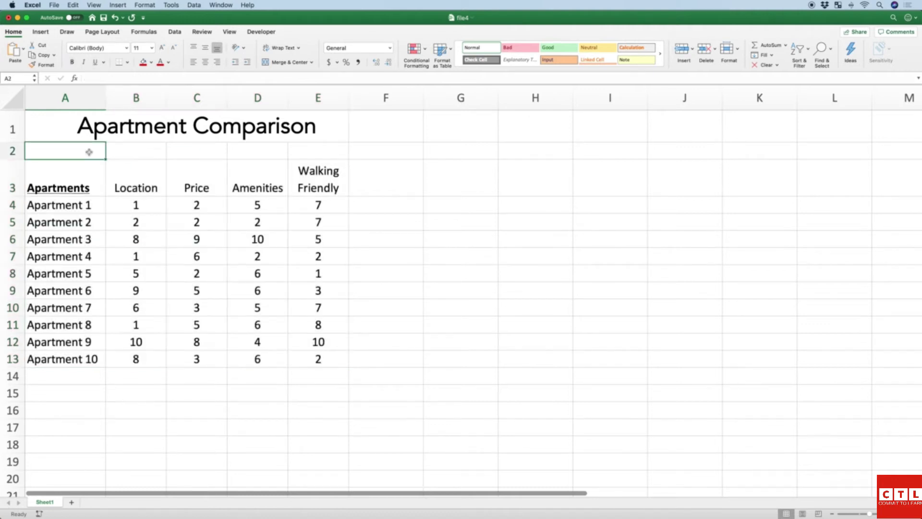
pyautogui.press('super+a')
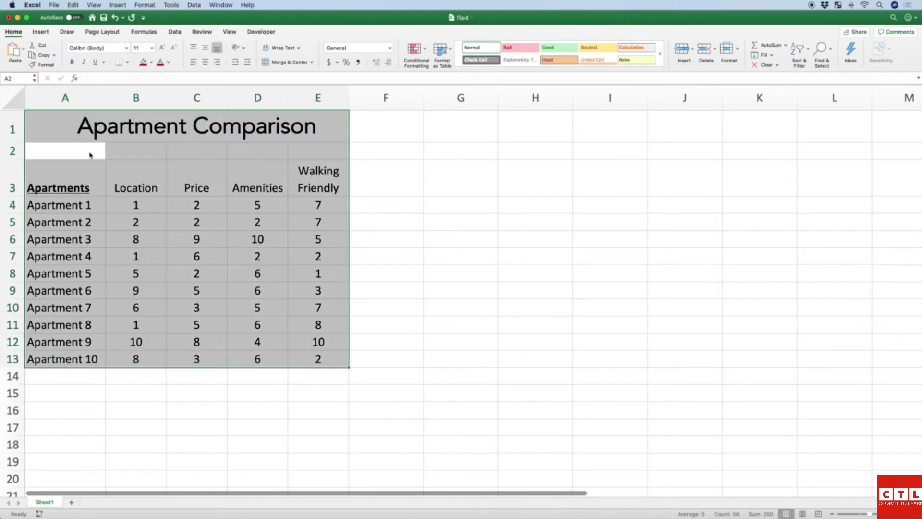
# Select the entire worksheet, starting from the empty cell C15 below the table.
pyautogui.click(215, 391)
pyautogui.press('super+a')
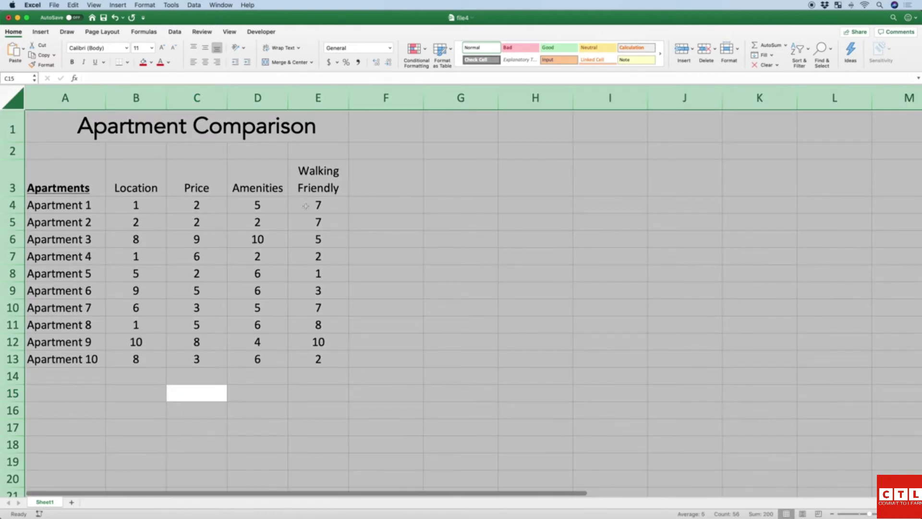
# Select the comparison table A3:E13 from its Apartments heading, and select the entire sheet from the empty cell B16.
pyautogui.click(151, 217)
pyautogui.click(89, 185)
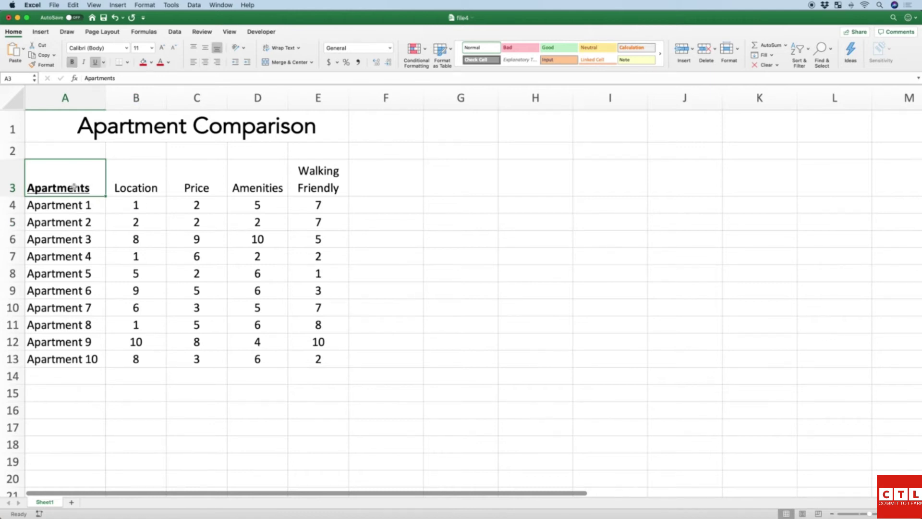
pyautogui.press('super+a')
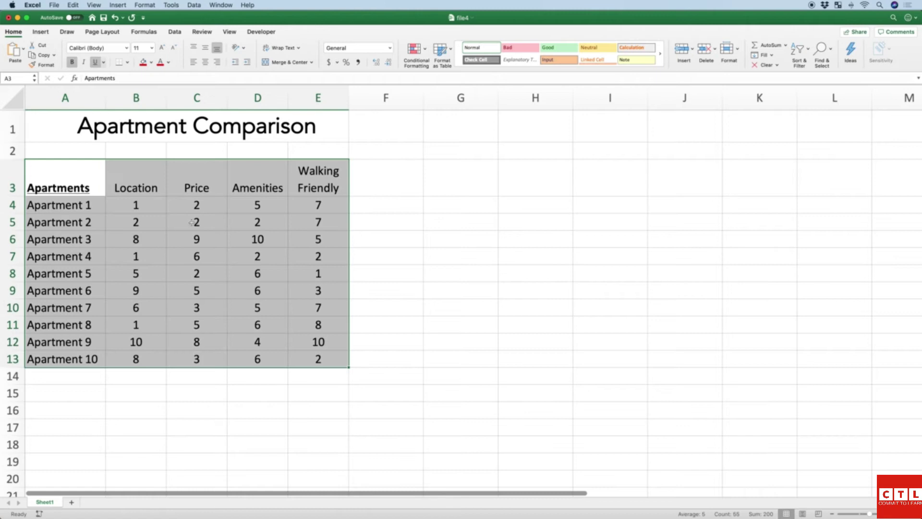
pyautogui.click(93, 152)
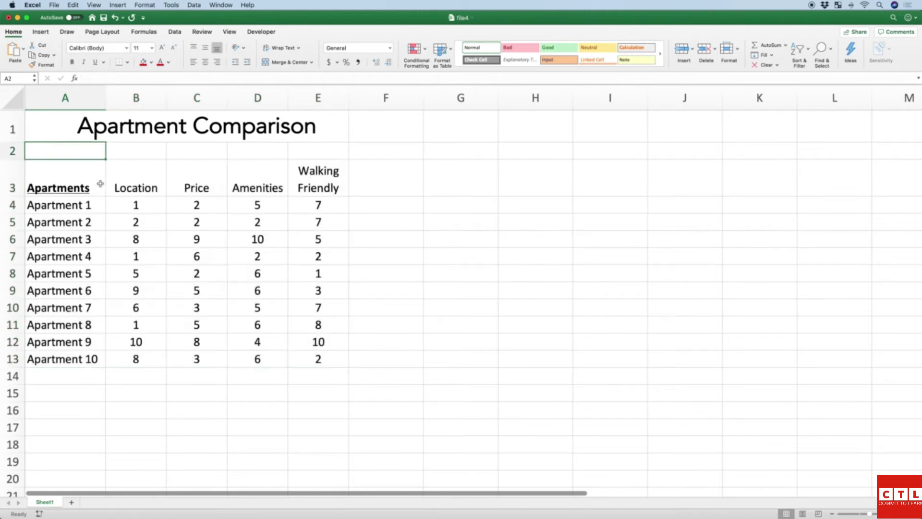
pyautogui.press('super+a')
pyautogui.click(146, 408)
pyautogui.press('super+a')
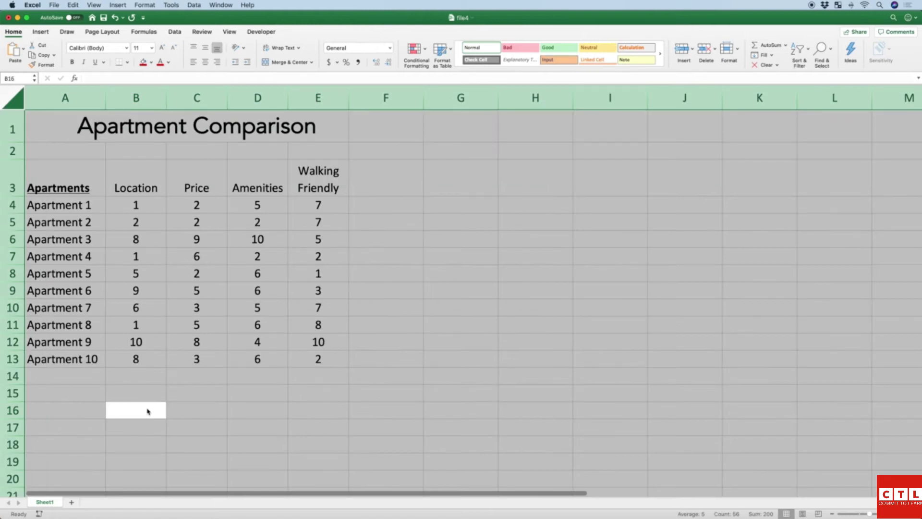
pyautogui.click(151, 396)
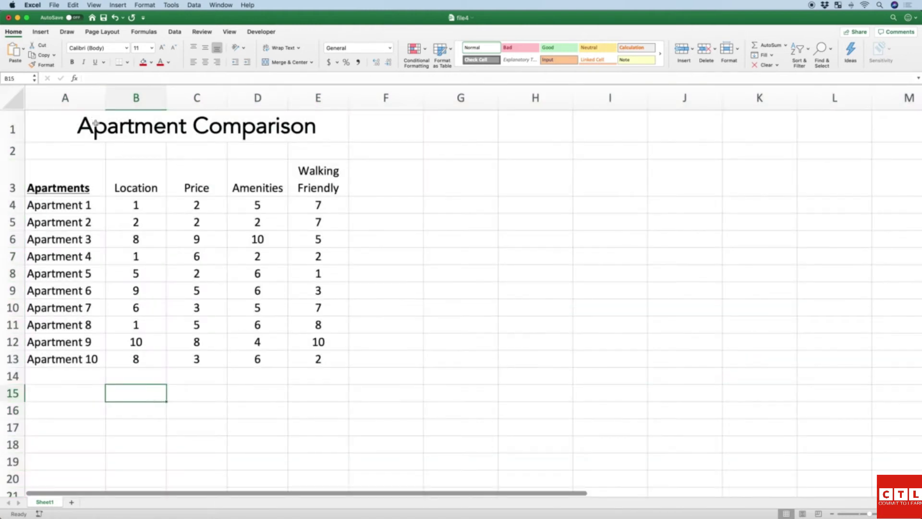
# Set the font of the entire worksheet to Avenir and widen column A slightly to fit the apartment names.
pyautogui.click(11, 93)
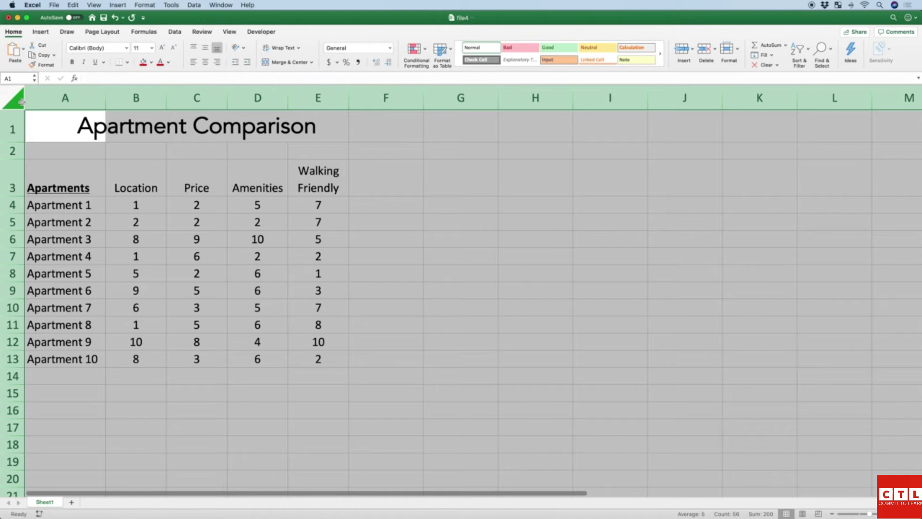
pyautogui.click(53, 128)
pyautogui.click(19, 103)
pyautogui.click(49, 128)
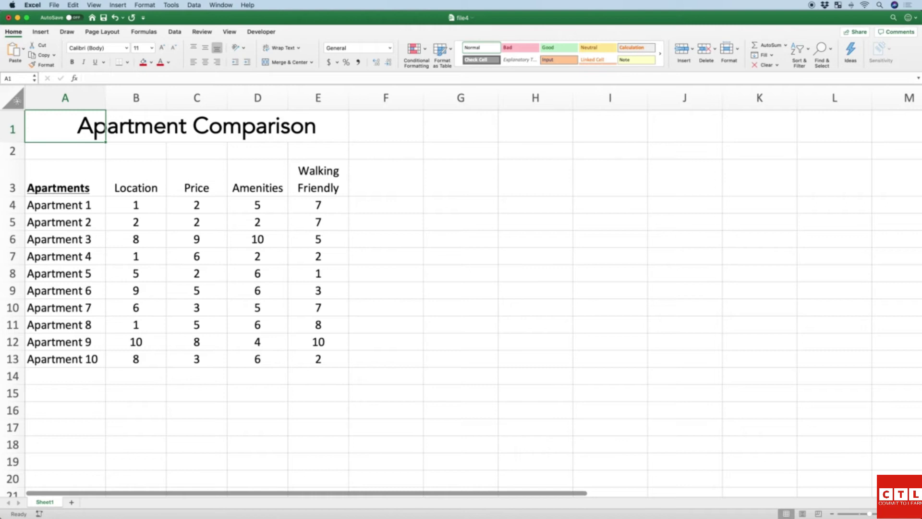
pyautogui.click(17, 101)
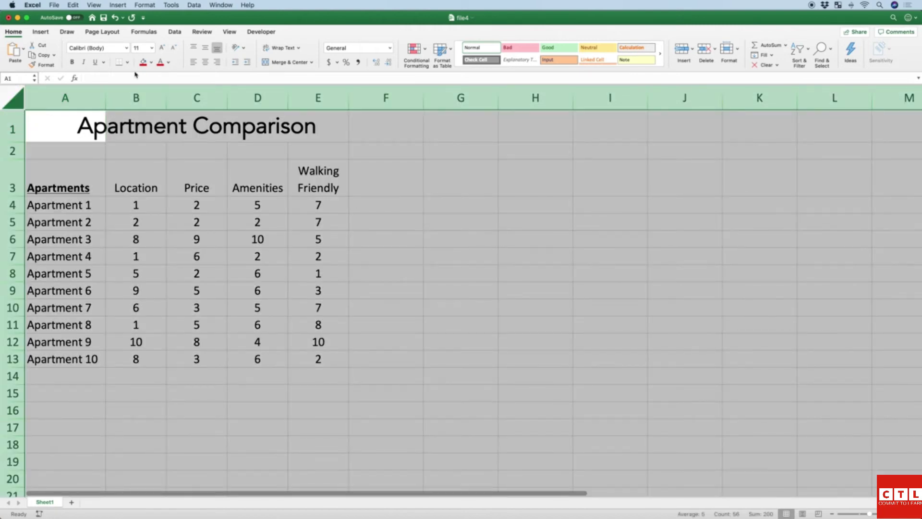
pyautogui.click(127, 48)
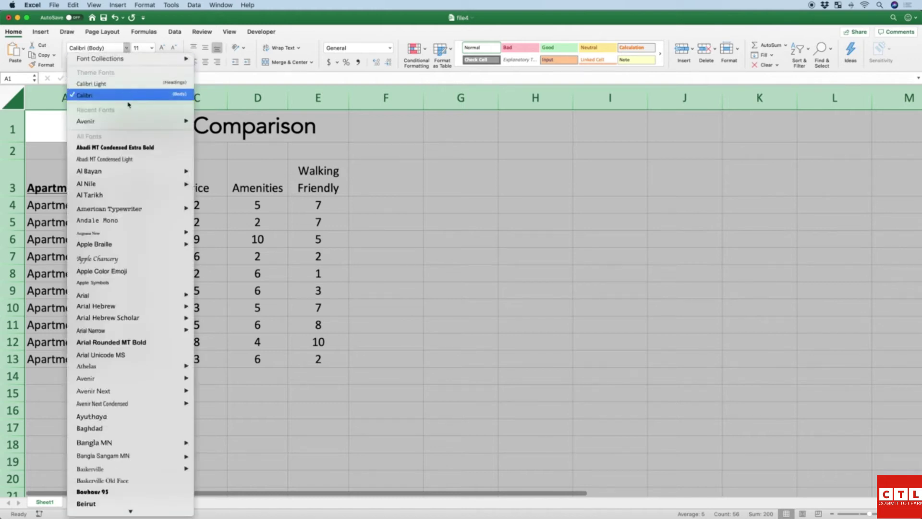
pyautogui.moveTo(130, 121)
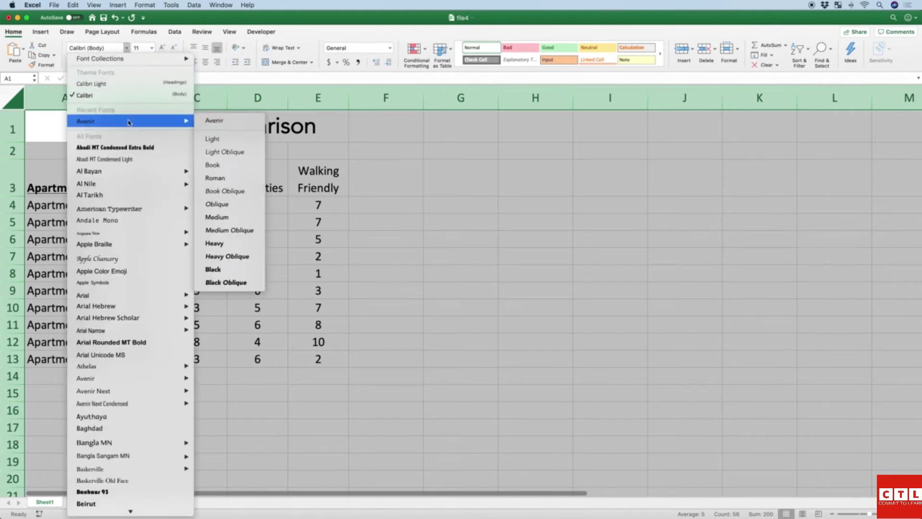
pyautogui.click(219, 124)
pyautogui.click(188, 259)
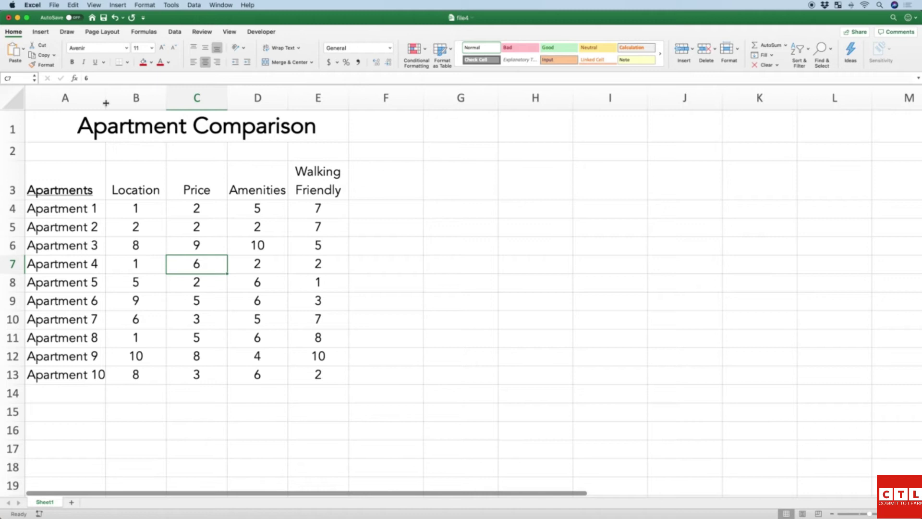
pyautogui.moveTo(105, 102); pyautogui.dragTo(112, 103)
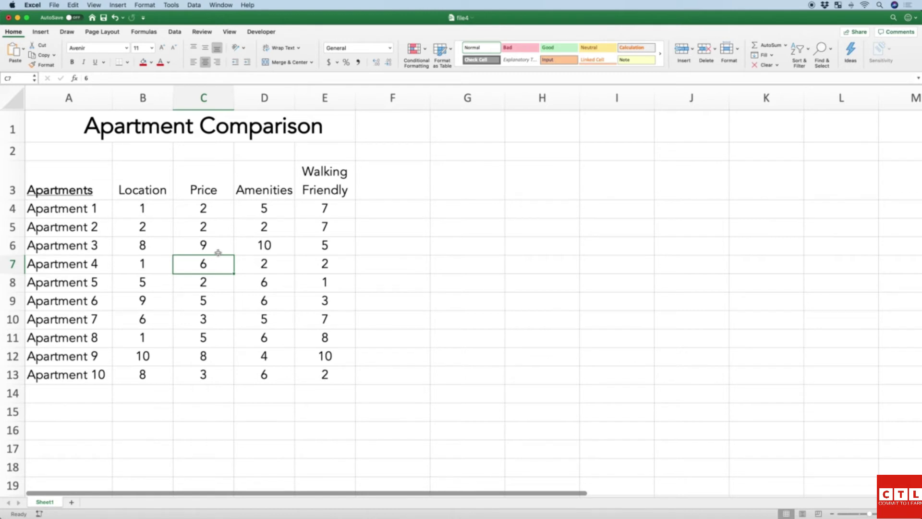
# Add the heading "Total" in F3, beside the Walking Friendly heading.
pyautogui.click(139, 211)
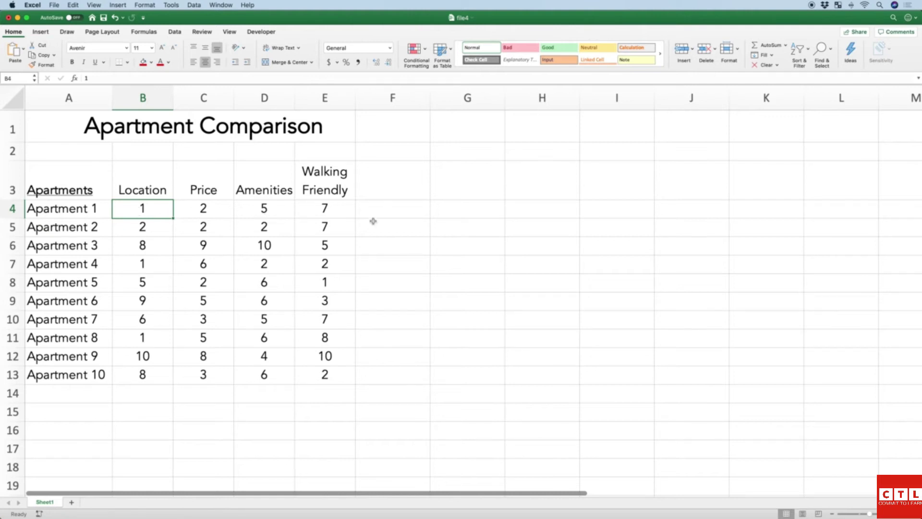
pyautogui.click(393, 182)
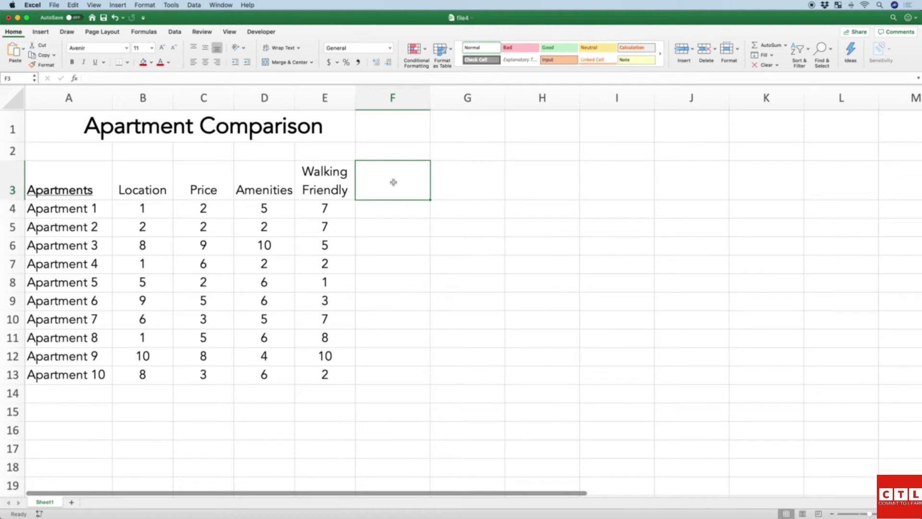
pyautogui.write('Total')
pyautogui.press('Return')
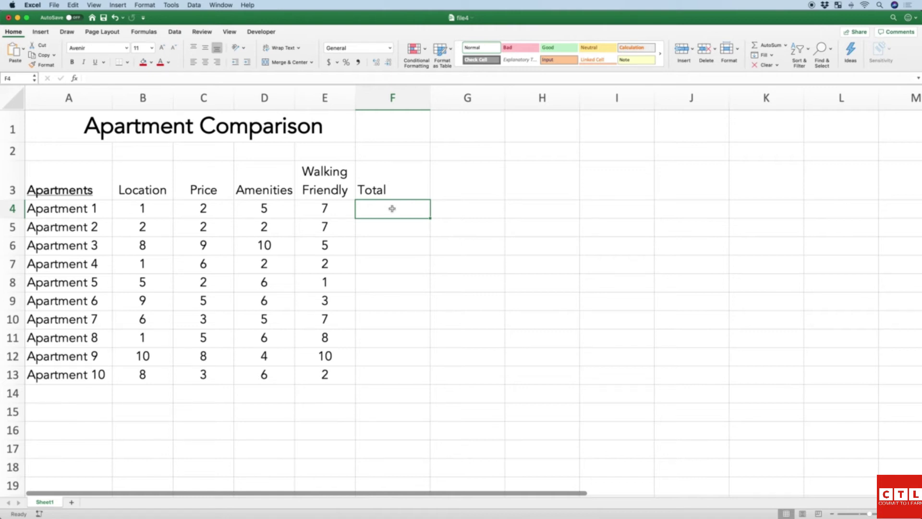
# Begin a formula in F4 for Apartment 1's total, picking SUM from the suggested functions.
pyautogui.write('=')
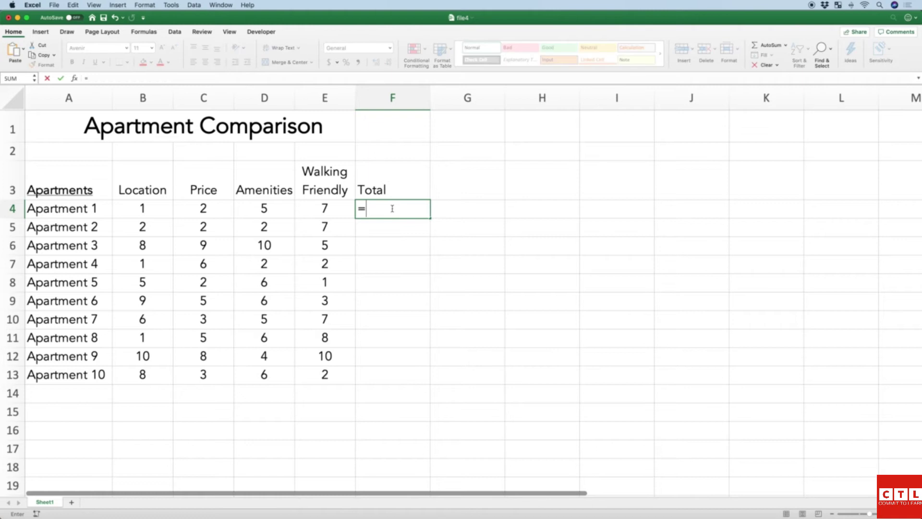
pyautogui.write('sum')
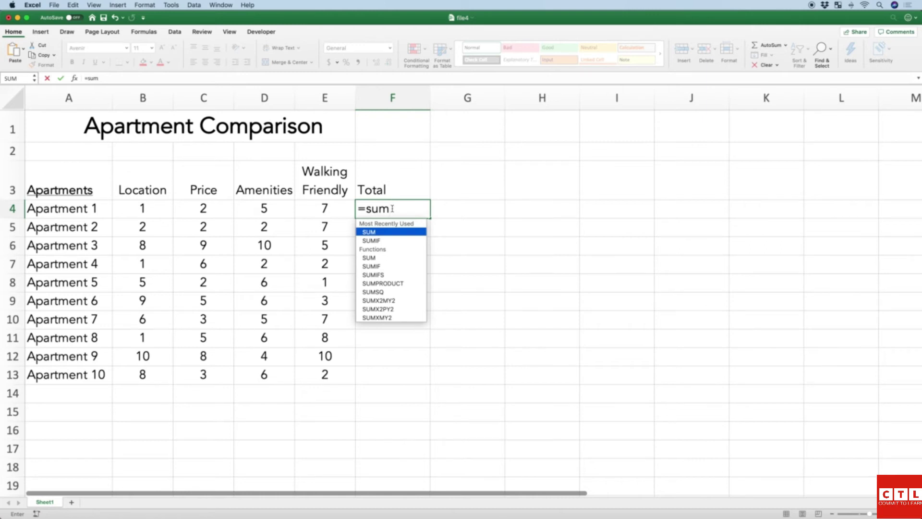
pyautogui.write('(')
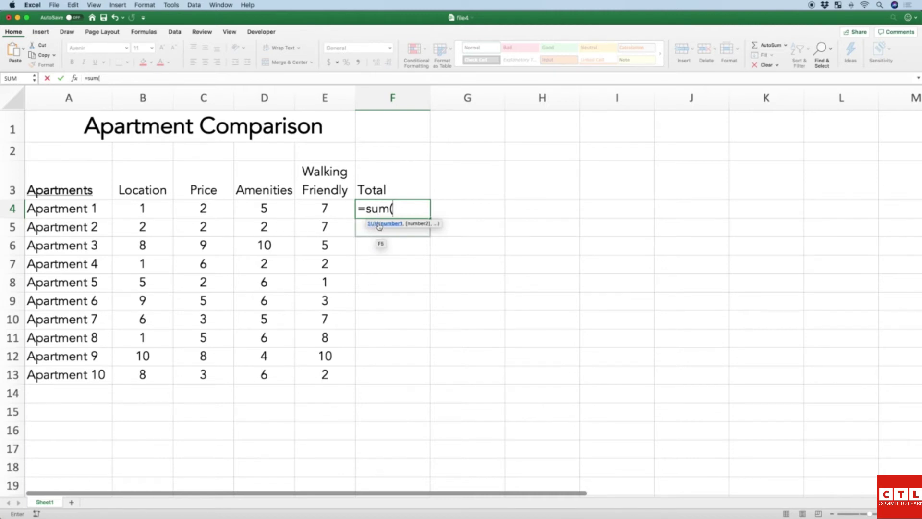
pyautogui.press('BackSpace')
pyautogui.press('BackSpace')
pyautogui.press('BackSpace')
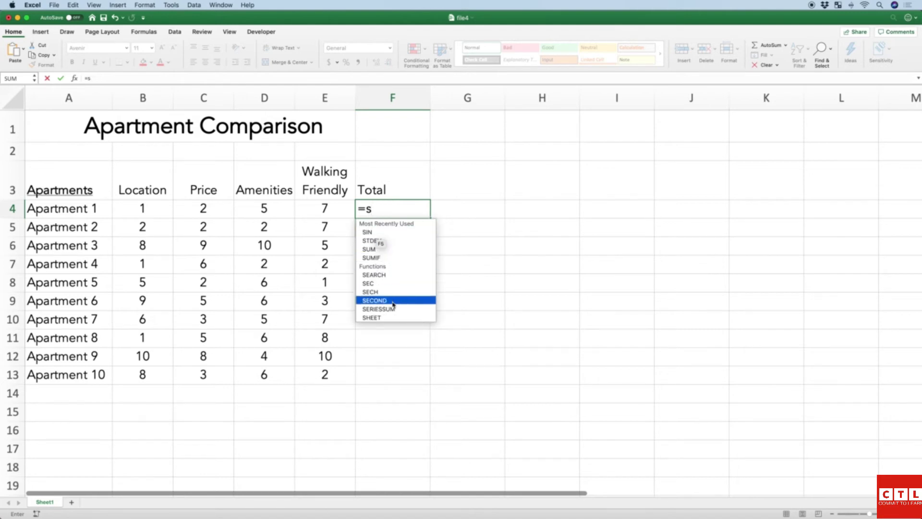
pyautogui.doubleClick(372, 250)
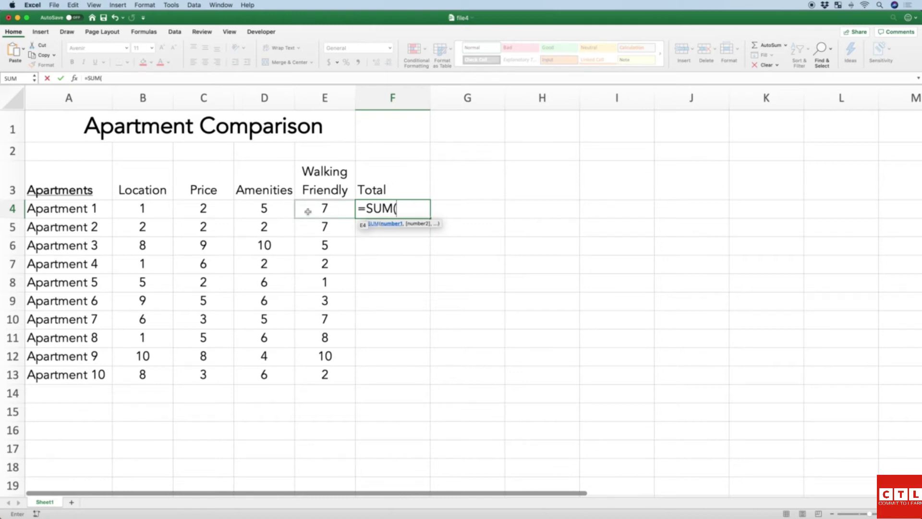
# Complete the F4 formula as =SUM(B4:E4) to add up Apartment 1's four ratings.
pyautogui.click(143, 209)
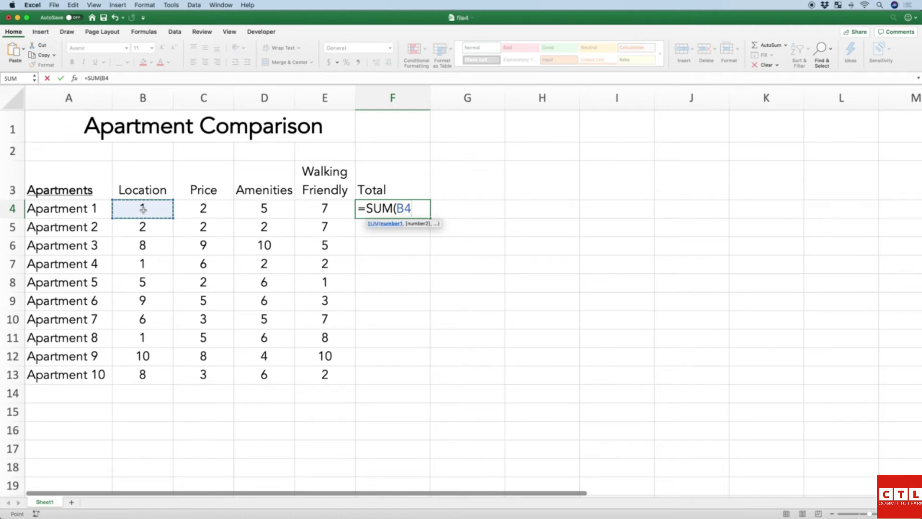
pyautogui.hotkey('shift', 'Right')
pyautogui.hotkey('shift', 'Right')
pyautogui.hotkey('shift', 'Right')
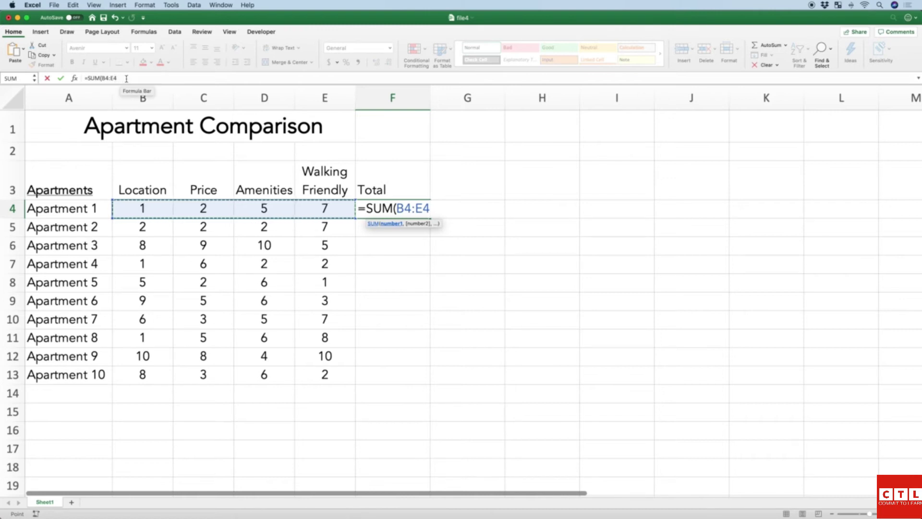
pyautogui.write('_')
pyautogui.press('BackSpace')
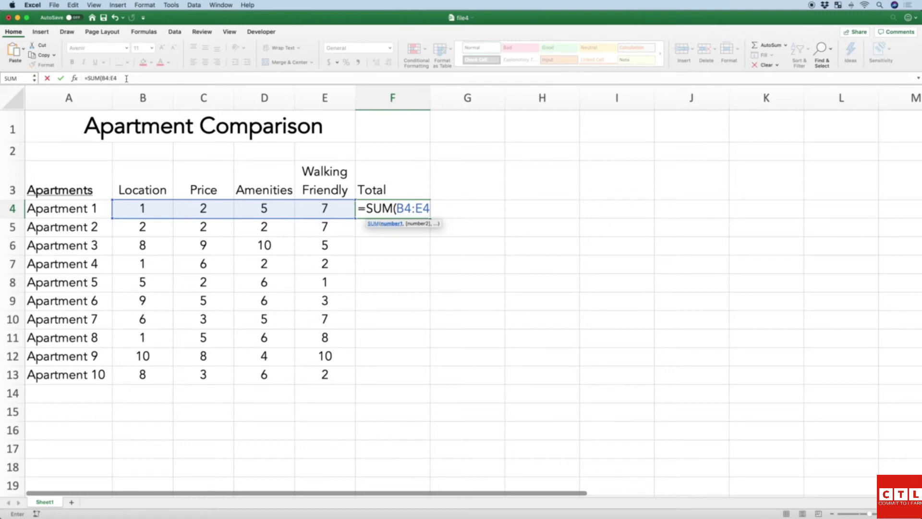
pyautogui.write(')')
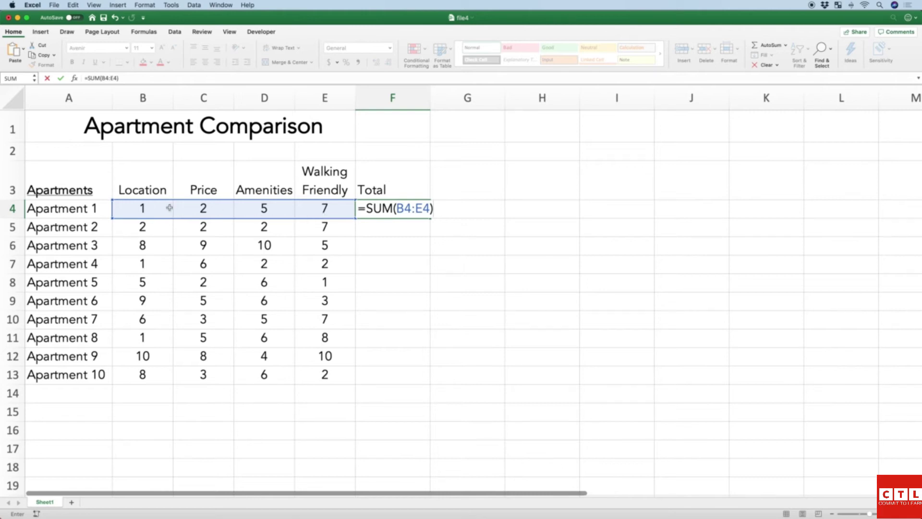
pyautogui.press('Return')
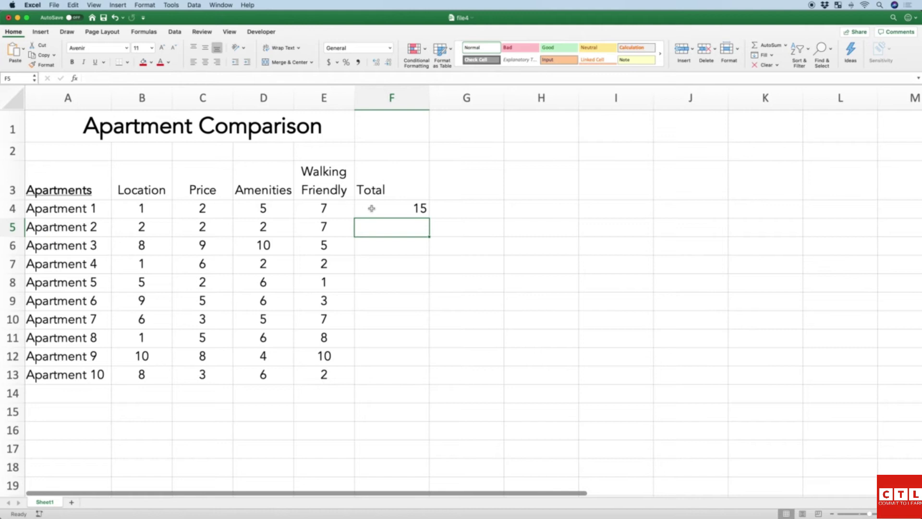
# Inspect the formula in F4 and the range it refers to, leaving it unedited.
pyautogui.click(398, 209)
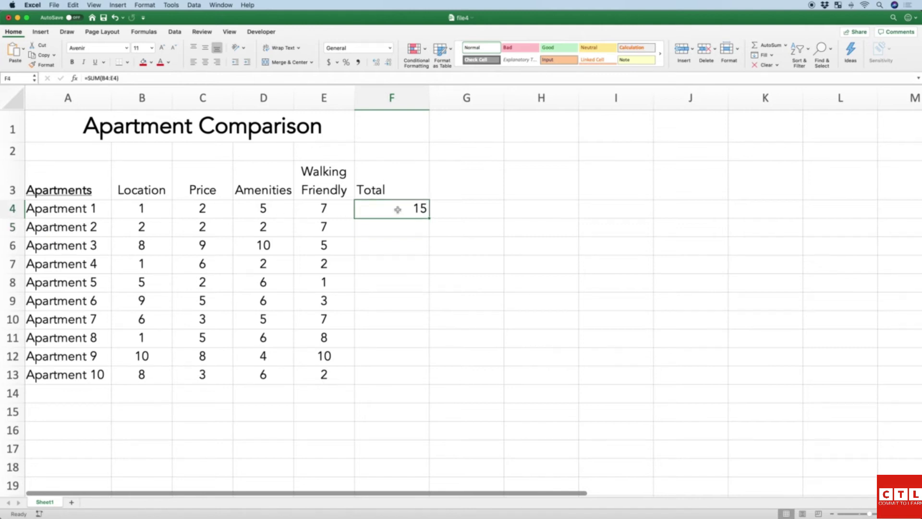
pyautogui.click(128, 78)
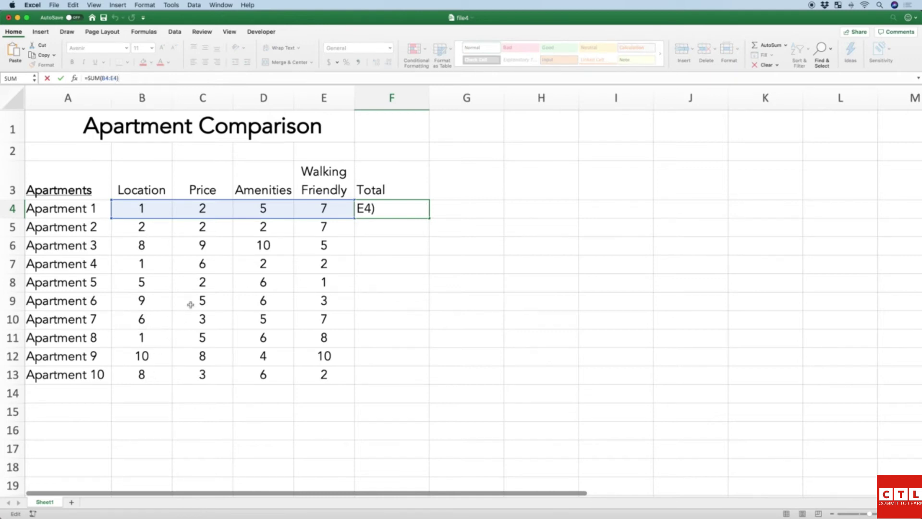
pyautogui.press('Return')
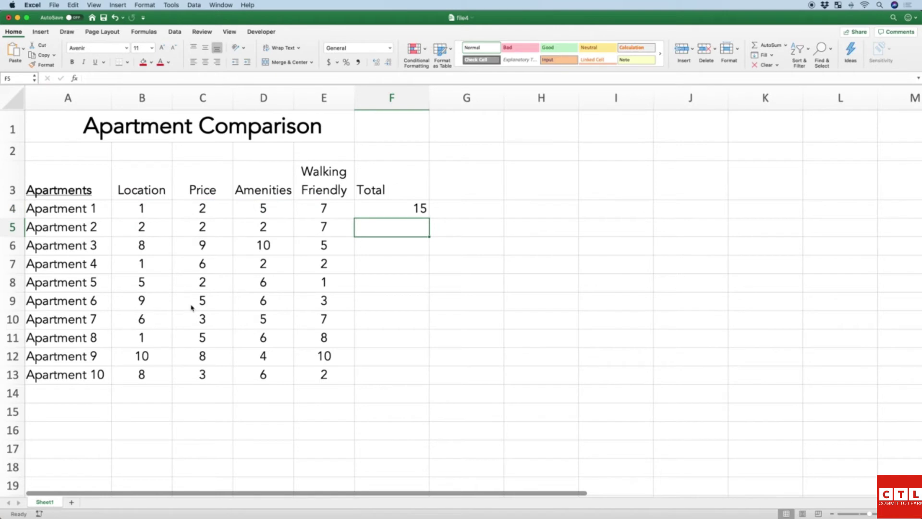
# Total Apartment 2's ratings in F5 with the formula =SUM(B5:E5).
pyautogui.write('=SUM')
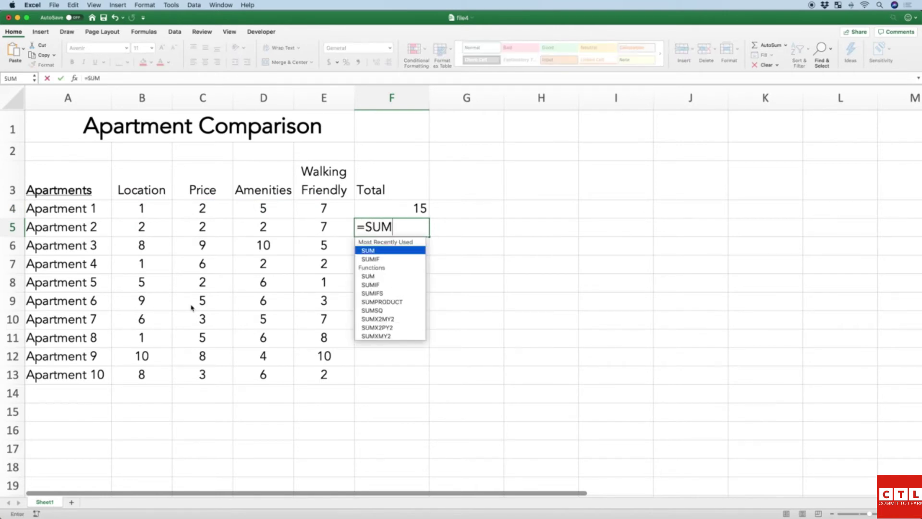
pyautogui.write('(')
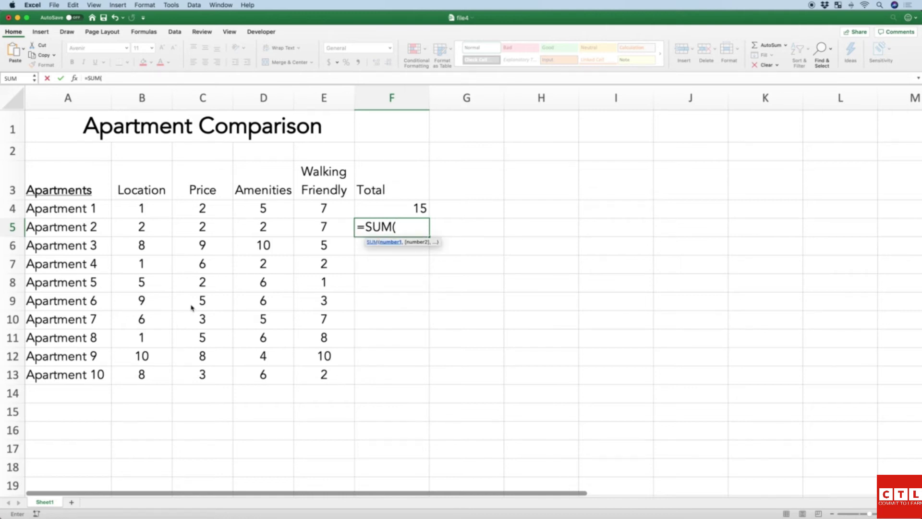
pyautogui.press('Left')
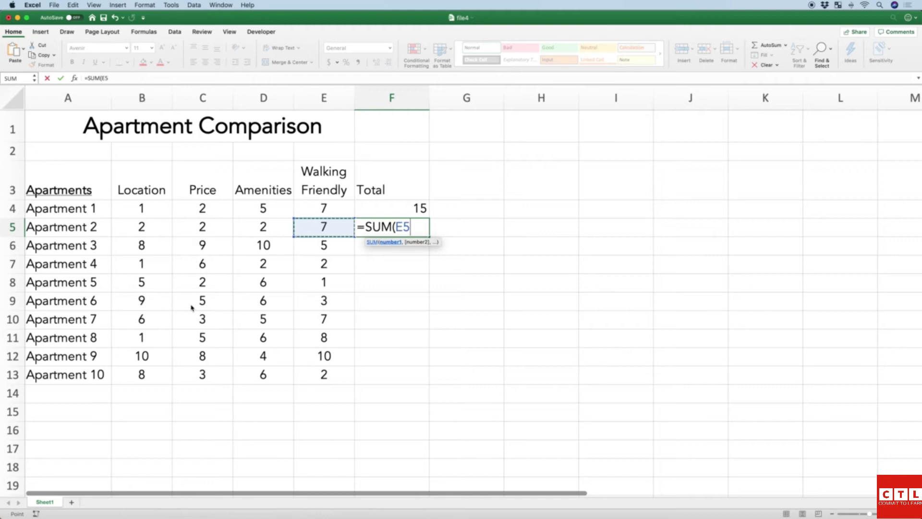
pyautogui.hotkey('shift', 'Left')
pyautogui.hotkey('shift', 'Left')
pyautogui.hotkey('shift', 'Left')
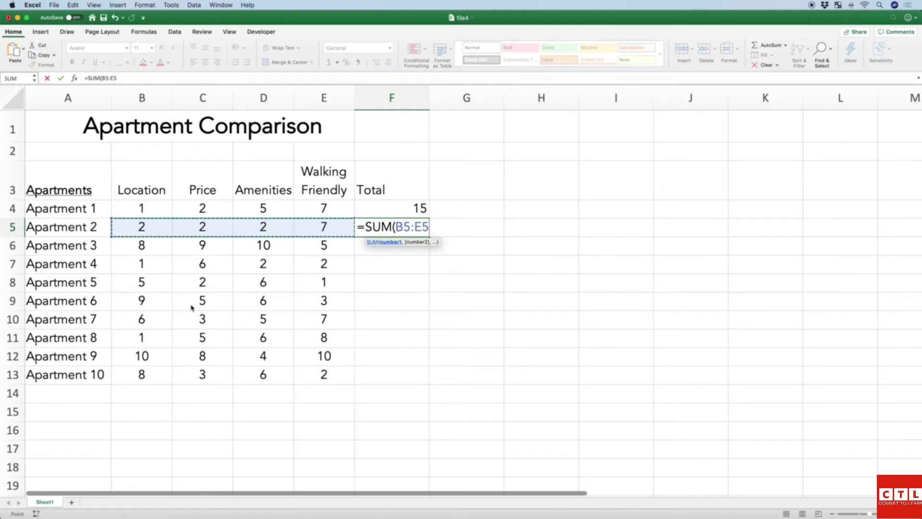
pyautogui.write(')')
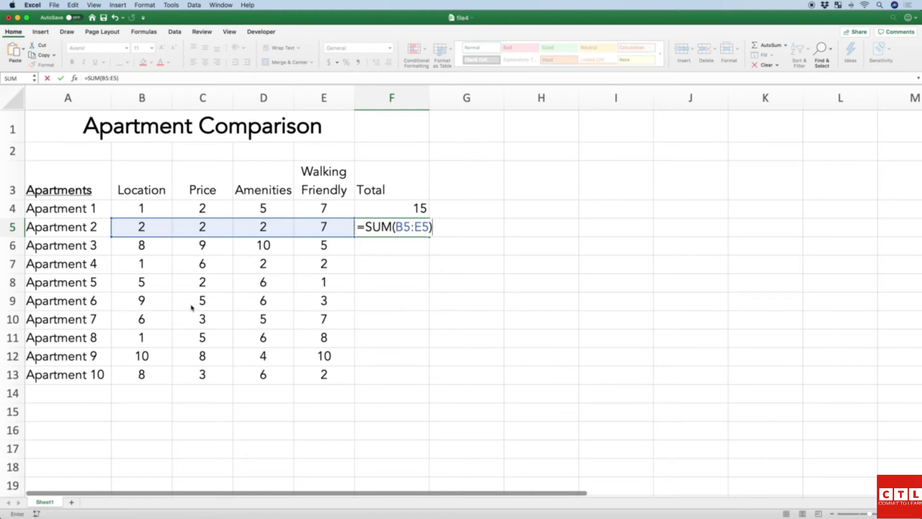
pyautogui.press('Return')
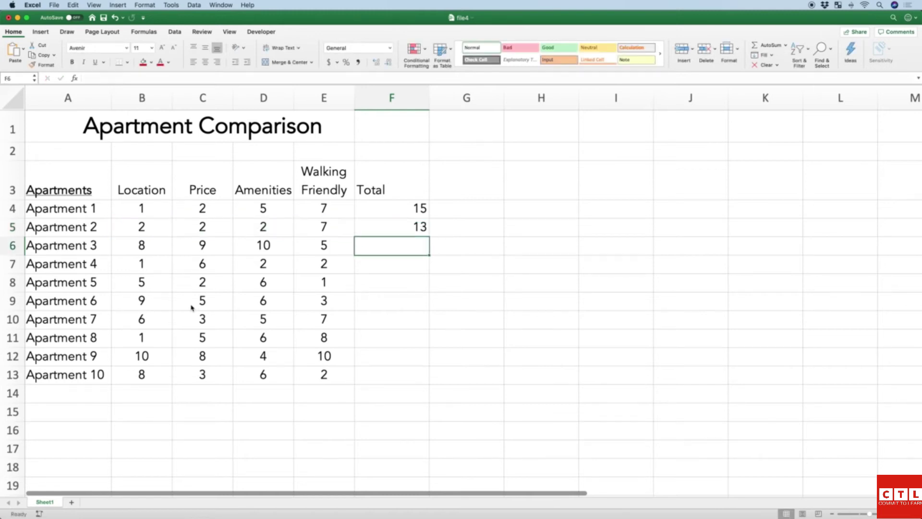
# Total Apartment 3's ratings in F6 with the formula =SUM(B6:E6).
pyautogui.press('Up')
pyautogui.press('Down')
pyautogui.press('Up')
pyautogui.press('Down')
pyautogui.write('=SUM(')
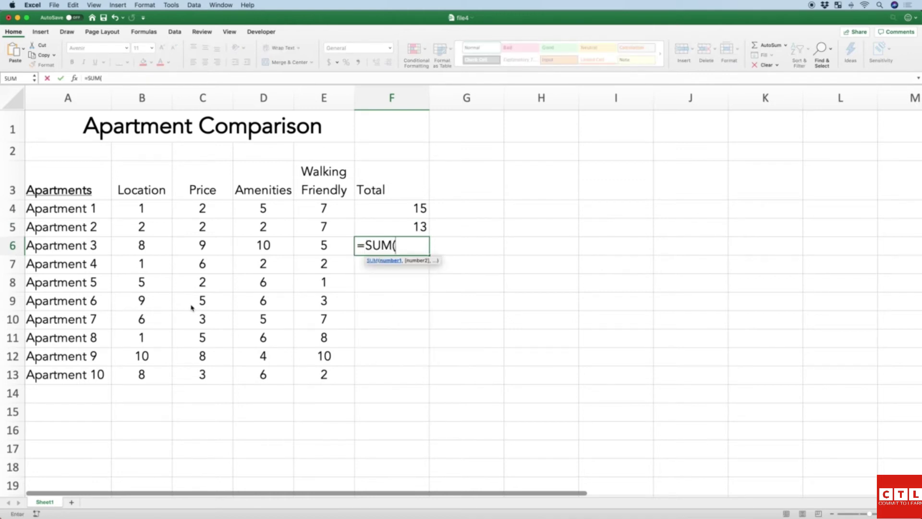
pyautogui.press('Left')
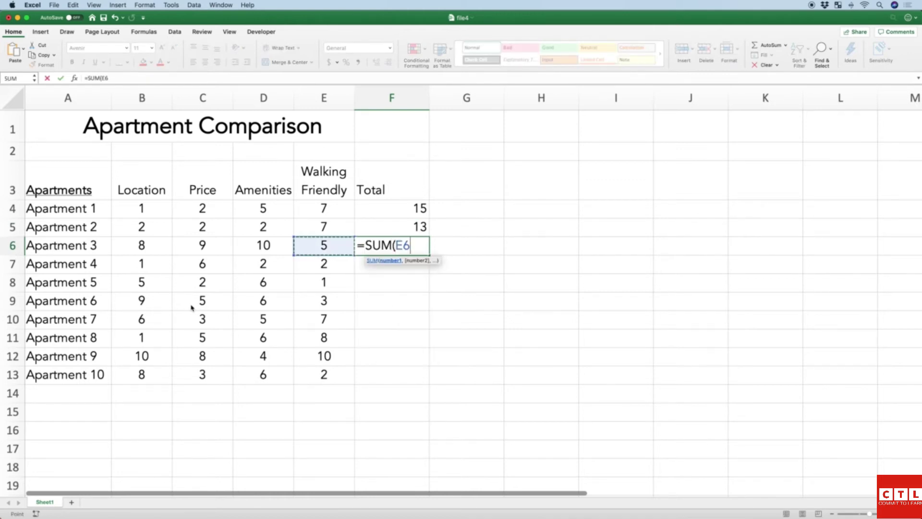
pyautogui.hotkey('shift', 'Left')
pyautogui.hotkey('shift', 'Left')
pyautogui.hotkey('shift', 'Left')
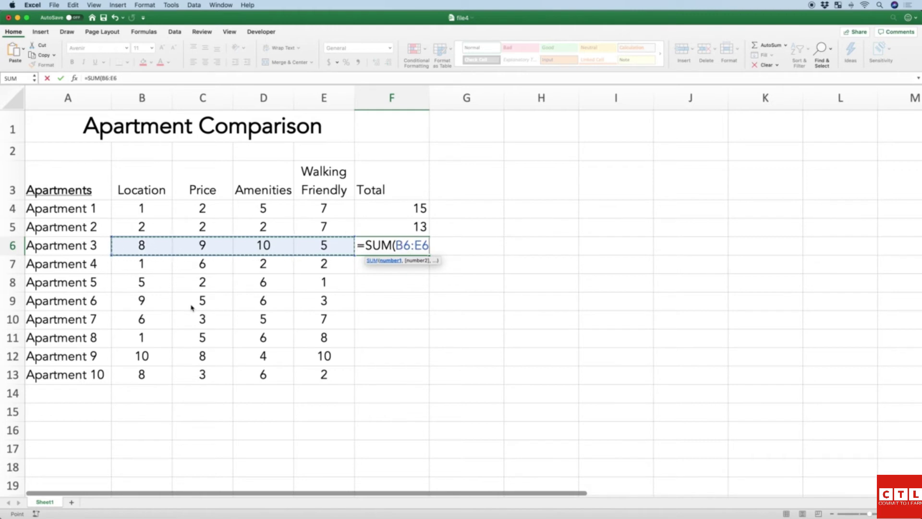
pyautogui.write(')')
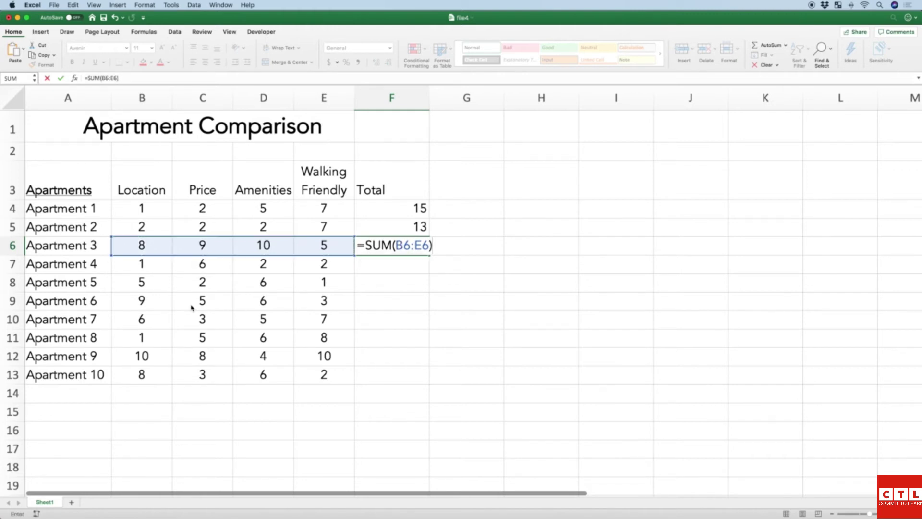
pyautogui.press('Return')
pyautogui.press('Up')
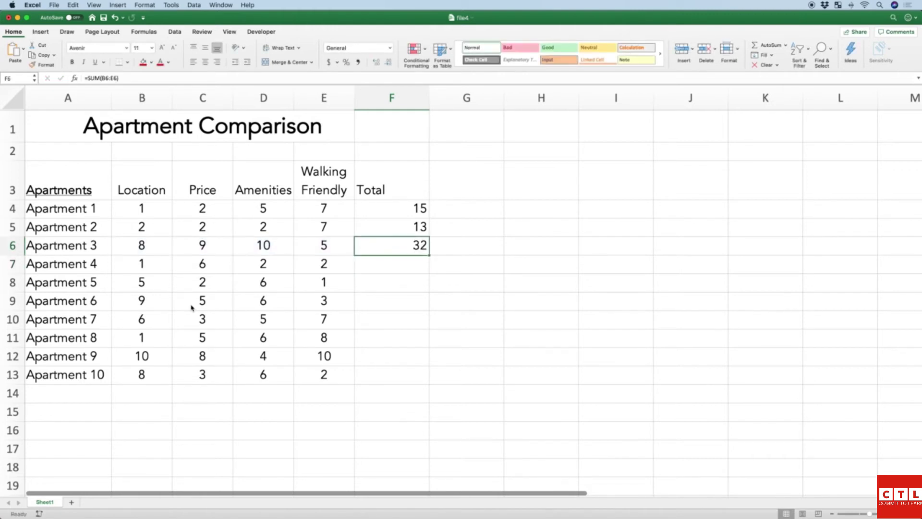
pyautogui.press('Down')
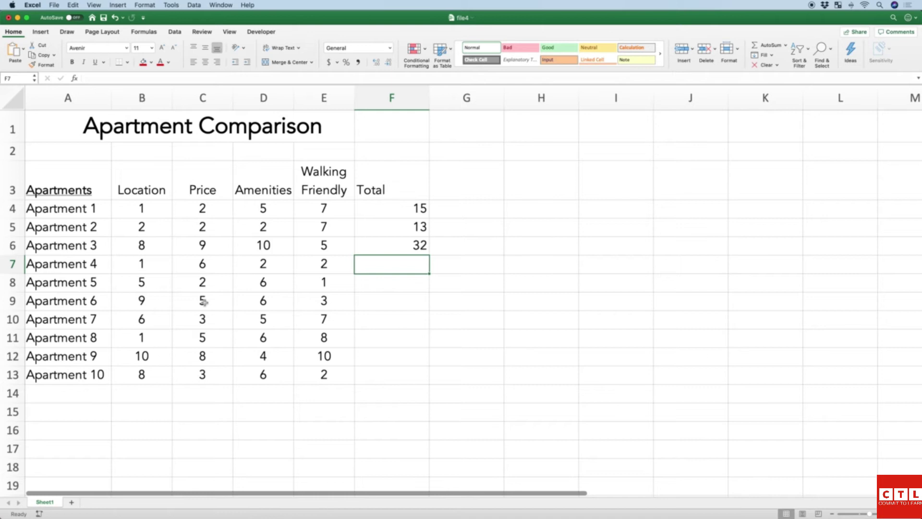
# Copy the total formula from F4 and paste it over F4:F13 to cover all ten apartments.
pyautogui.press('Up')
pyautogui.press('Up')
pyautogui.press('Up')
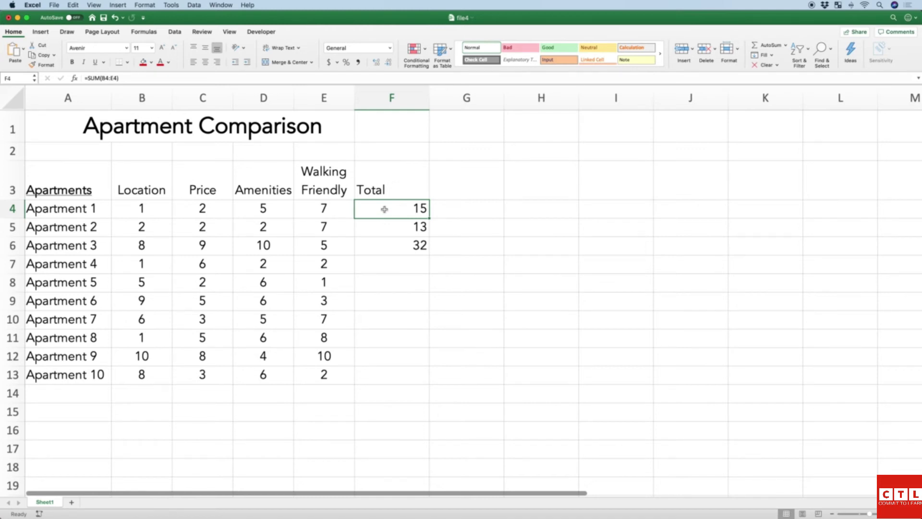
pyautogui.press('super+c')
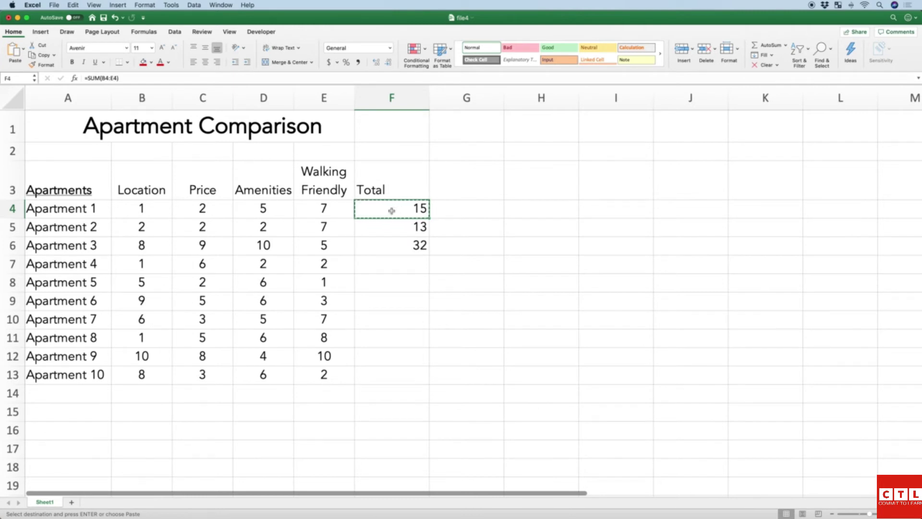
pyautogui.hotkey('shift', 'Down')
pyautogui.hotkey('shift', 'Down')
pyautogui.hotkey('shift', 'Down')
pyautogui.hotkey('shift', 'Down')
pyautogui.hotkey('shift', 'Down')
pyautogui.hotkey('shift', 'Down')
pyautogui.hotkey('shift', 'Down')
pyautogui.hotkey('shift', 'Down')
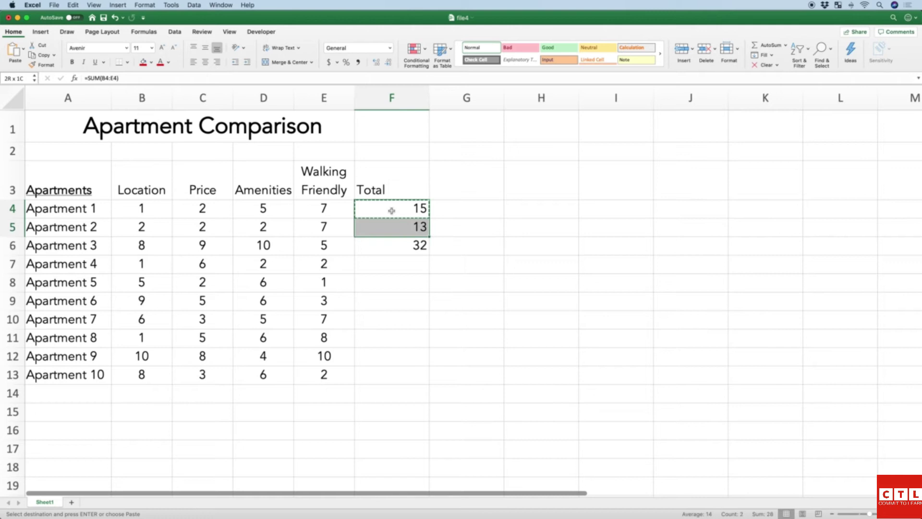
pyautogui.hotkey('shift', 'Down')
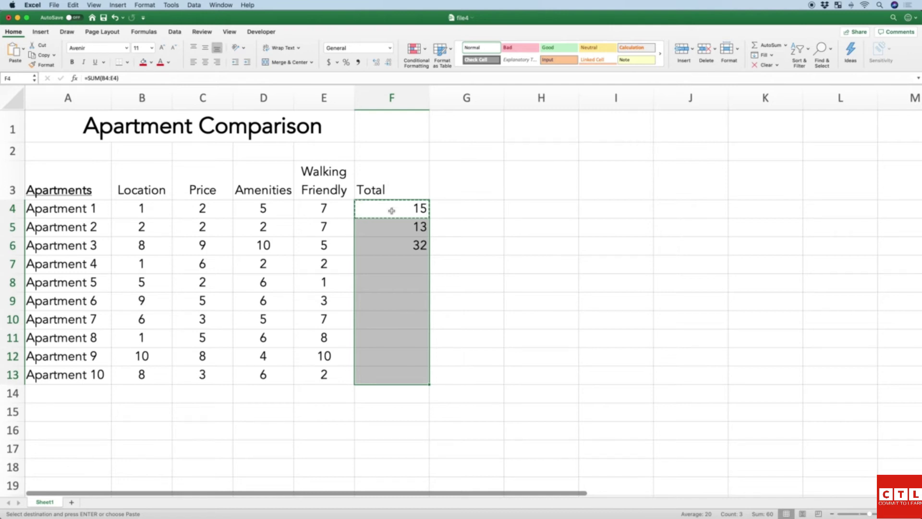
pyautogui.press('super+v')
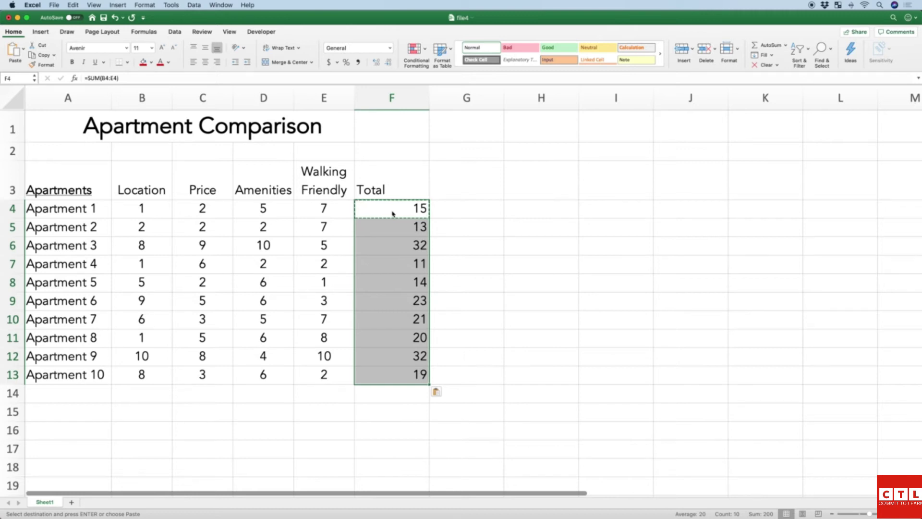
# Inspect Apartment 10's total formula in F13 and the range it refers to, leaving it unedited.
pyautogui.click(402, 376)
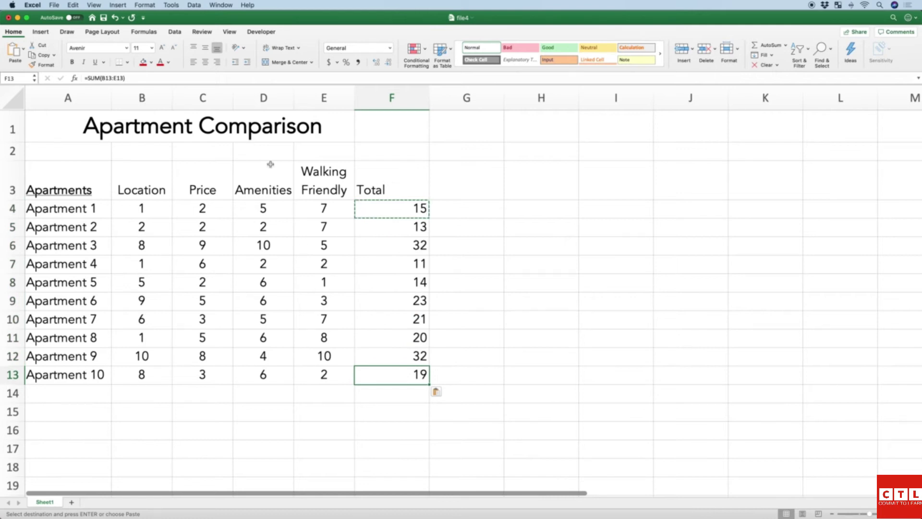
pyautogui.click(143, 78)
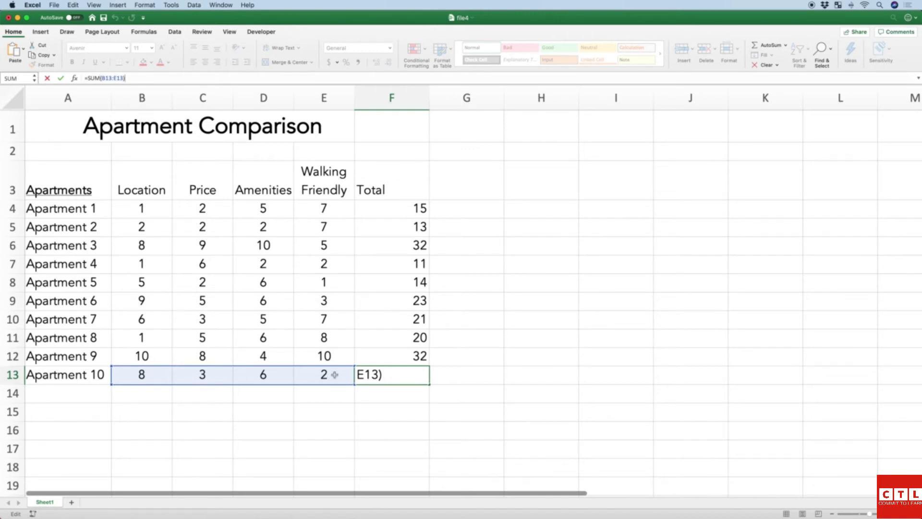
pyautogui.press('Return')
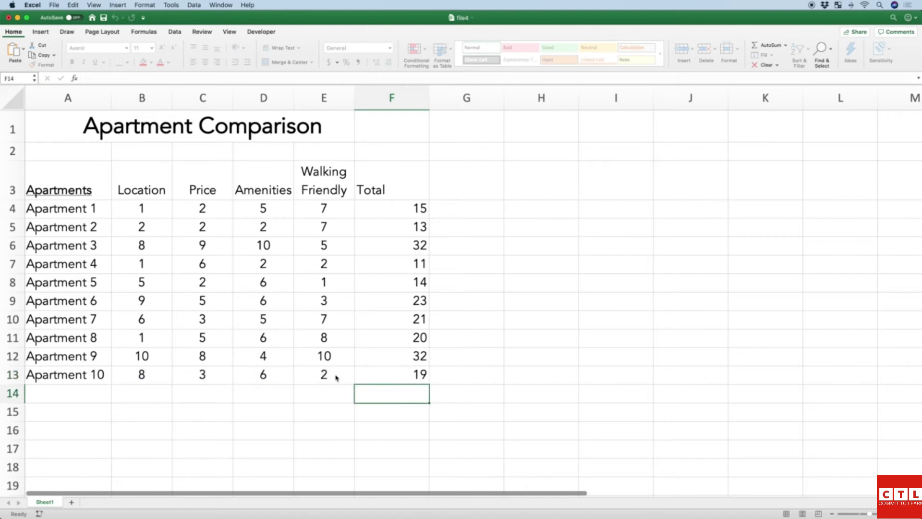
pyautogui.press('Up')
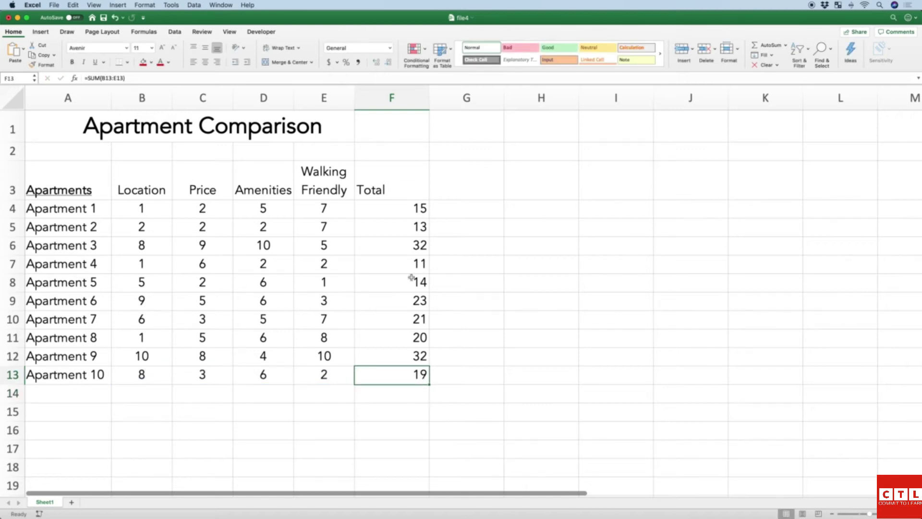
# Fill the total formula in F4 down through F13 and deselect the range.
pyautogui.click(408, 212)
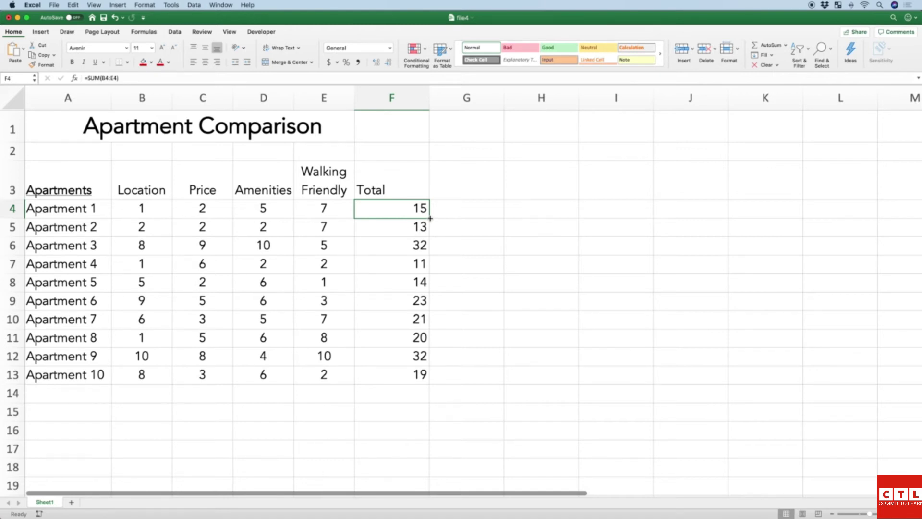
pyautogui.moveTo(430, 219); pyautogui.dragTo(429, 380)
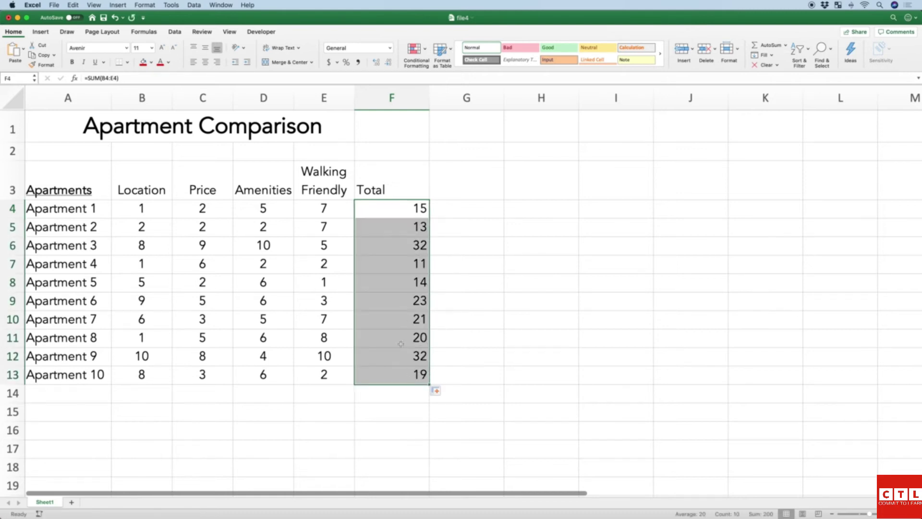
pyautogui.click(274, 245)
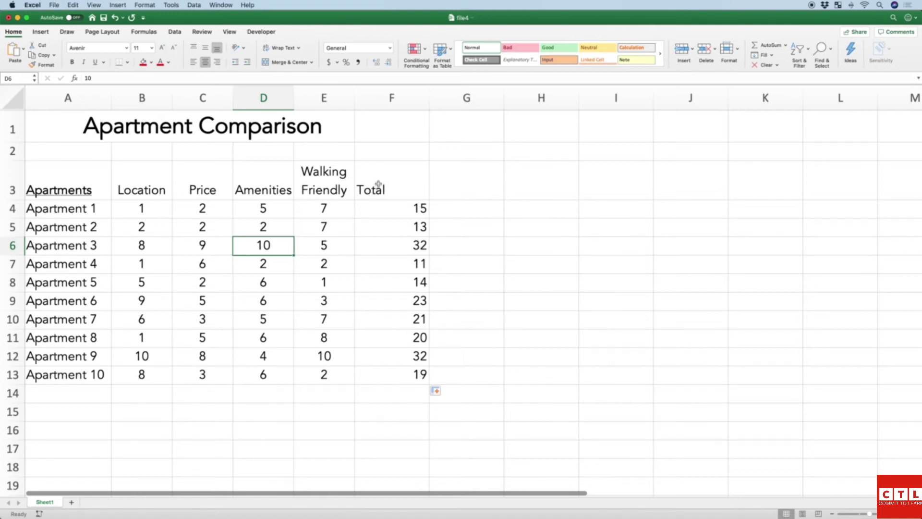
# Center and bold the Total column in F3:F13, with its heading in F3 underlined.
pyautogui.moveTo(388, 182); pyautogui.dragTo(396, 373)
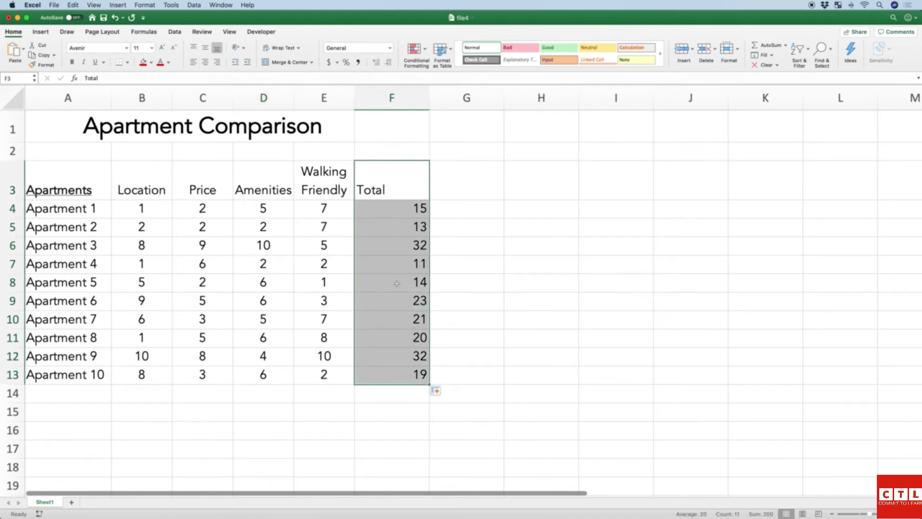
pyautogui.click(394, 182)
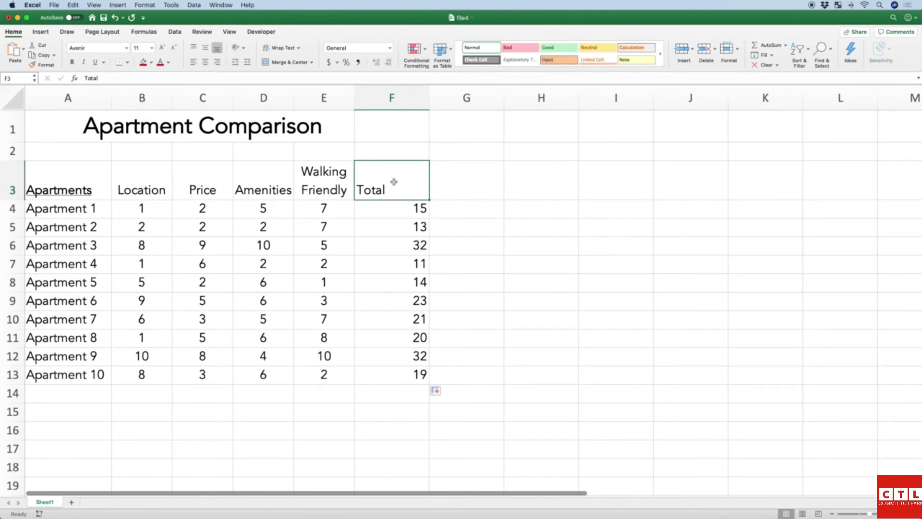
pyautogui.press('super+shift+Down')
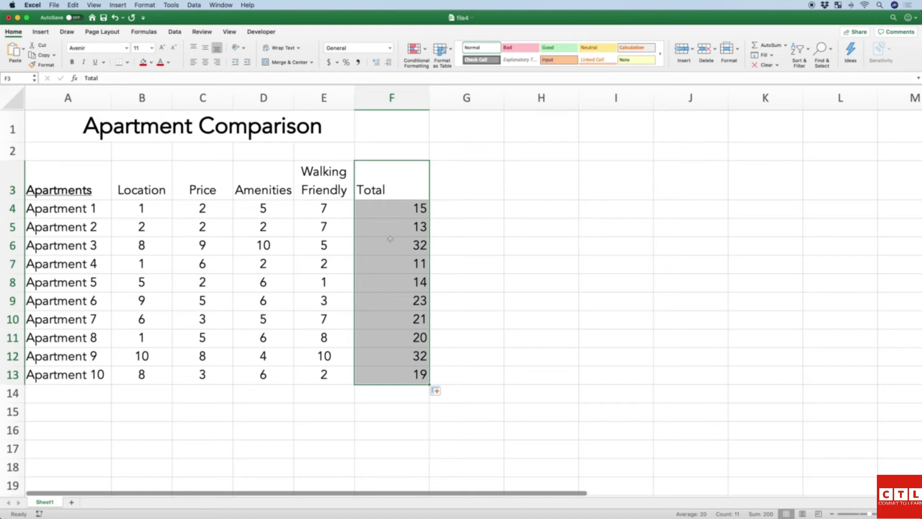
pyautogui.click(207, 65)
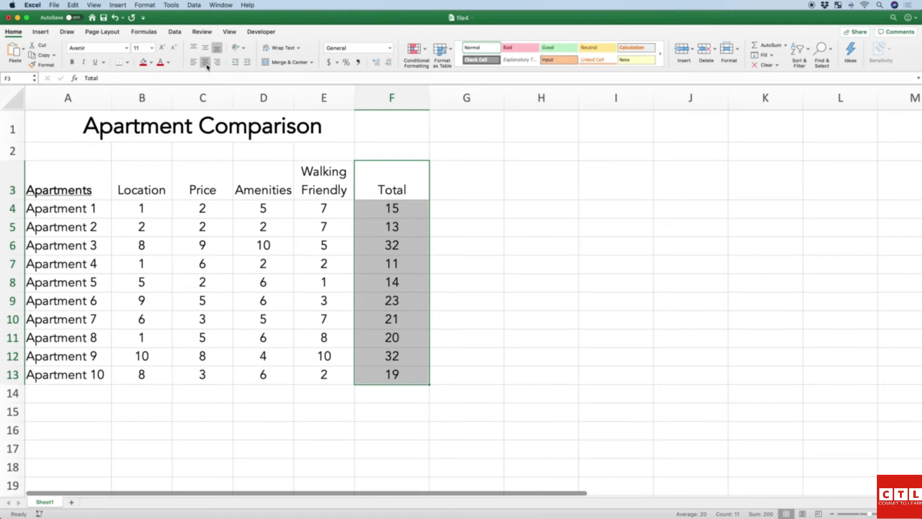
pyautogui.click(305, 253)
pyautogui.click(381, 189)
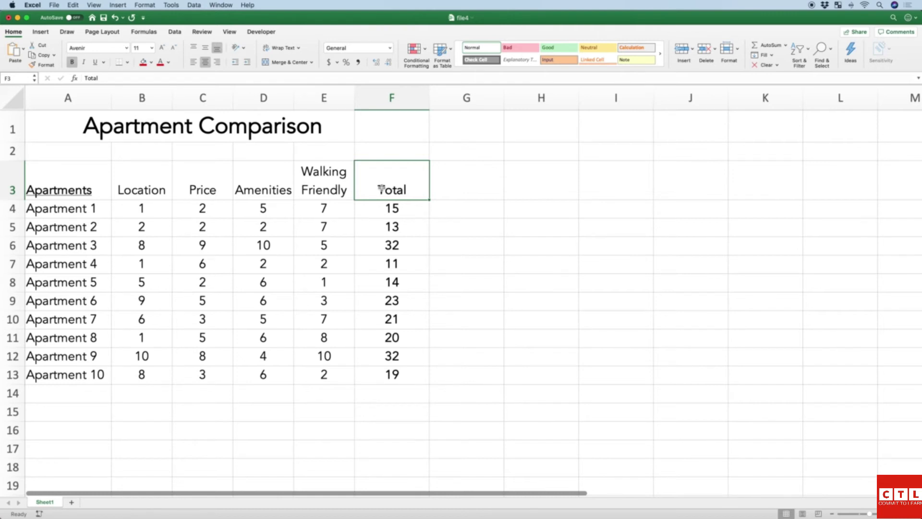
pyautogui.press('super+u')
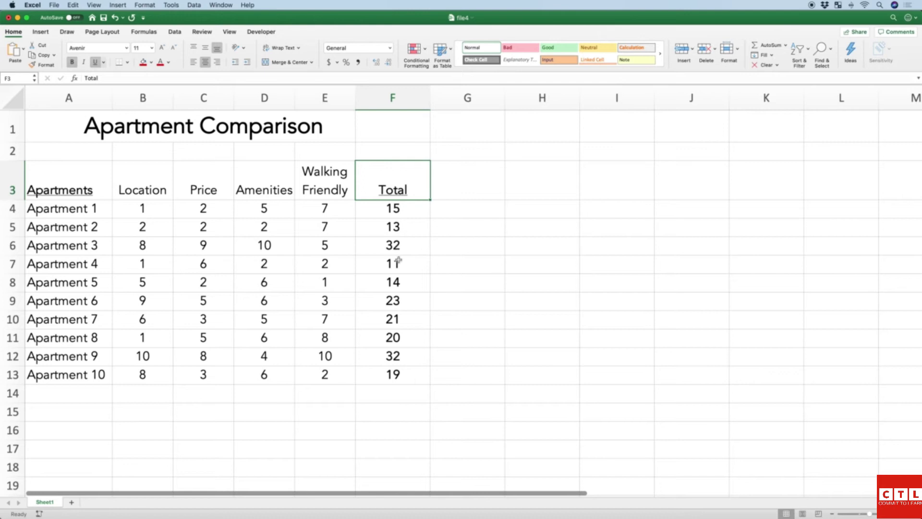
# Highlight the totals of Apartment 3 in F6 and Apartment 9 in F12 with the green theme fill color.
pyautogui.click(407, 246)
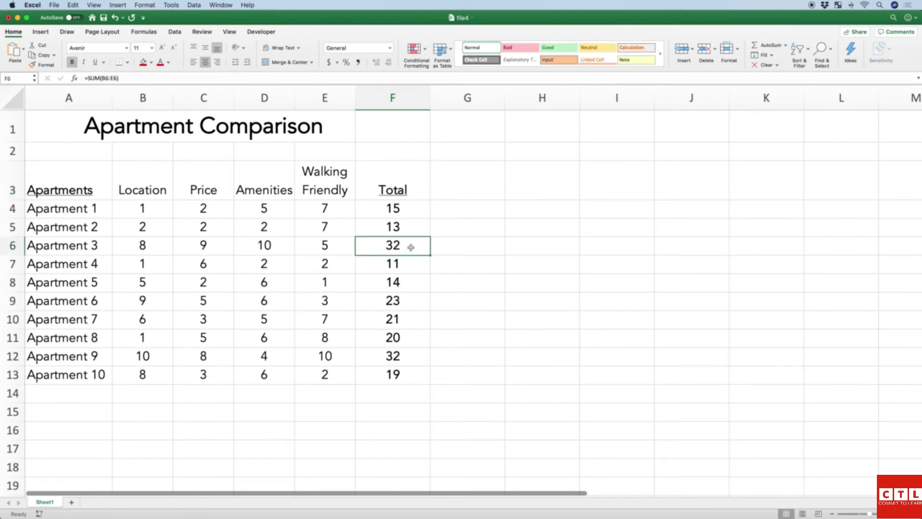
pyautogui.click(151, 63)
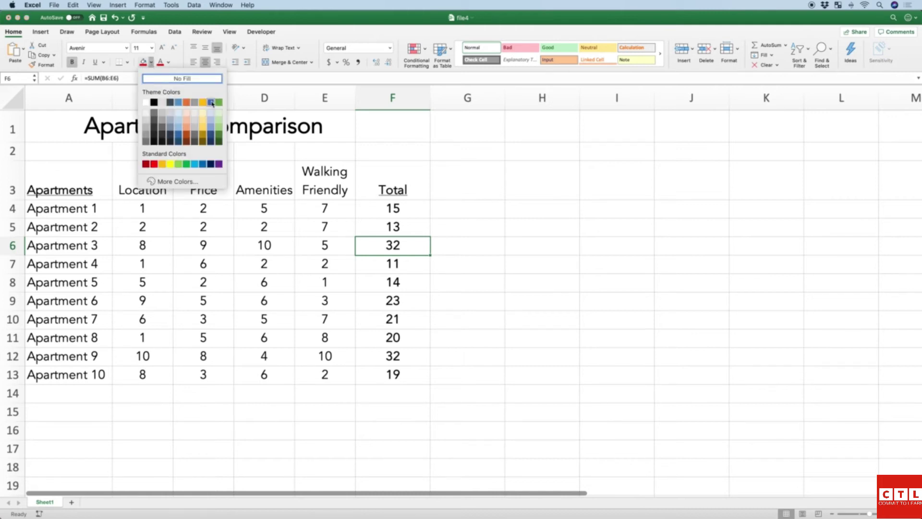
pyautogui.click(219, 102)
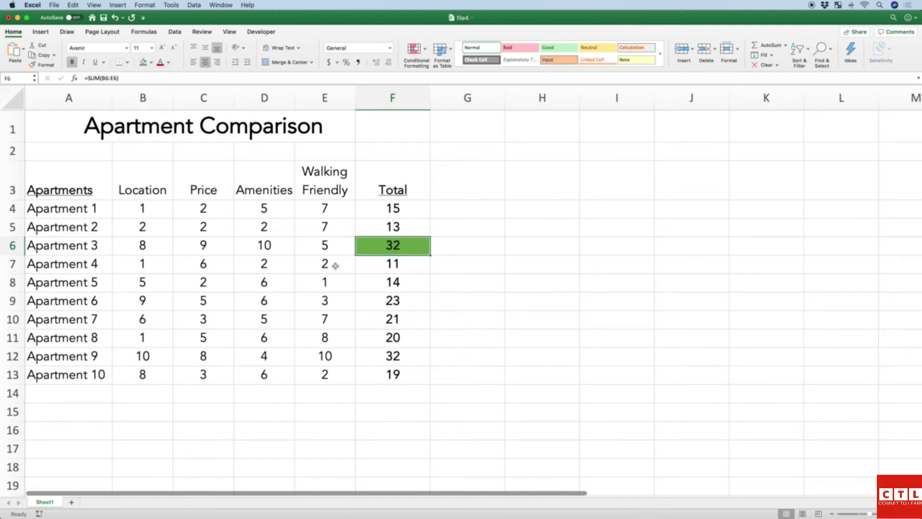
pyautogui.click(383, 355)
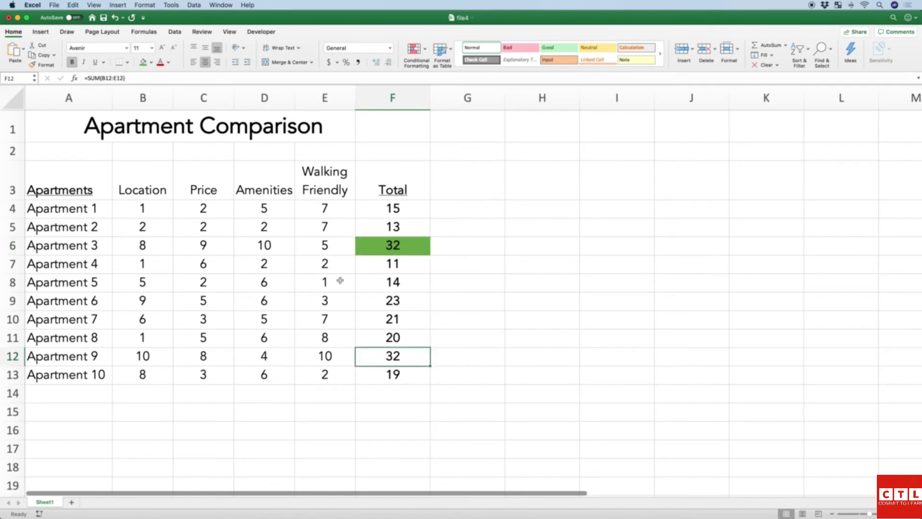
pyautogui.click(144, 63)
pyautogui.click(151, 62)
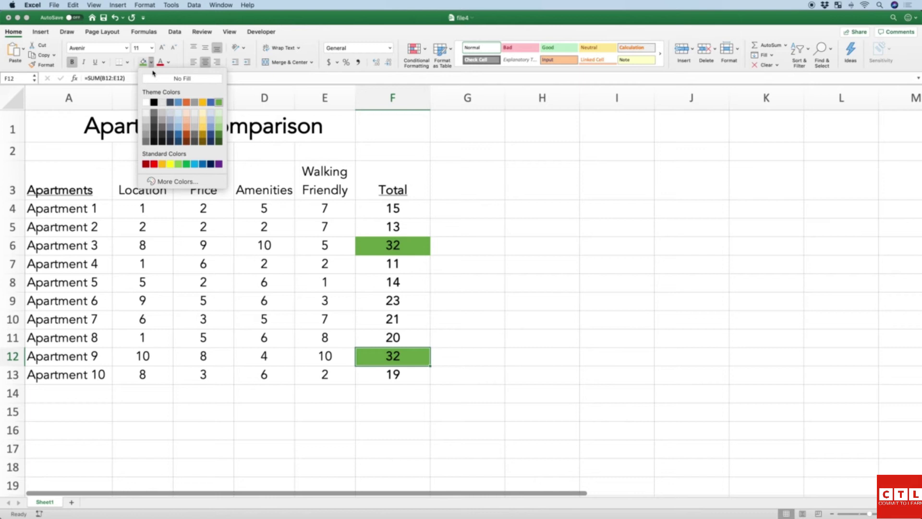
pyautogui.click(219, 102)
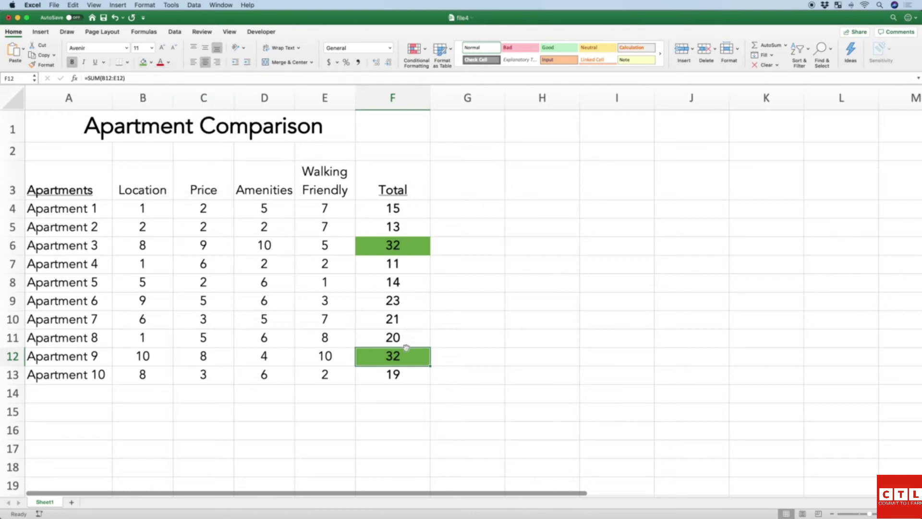
# Review Apartment 3's total and the category headings Location, Price, Amenities and Walking Friendly in row 3.
pyautogui.click(390, 246)
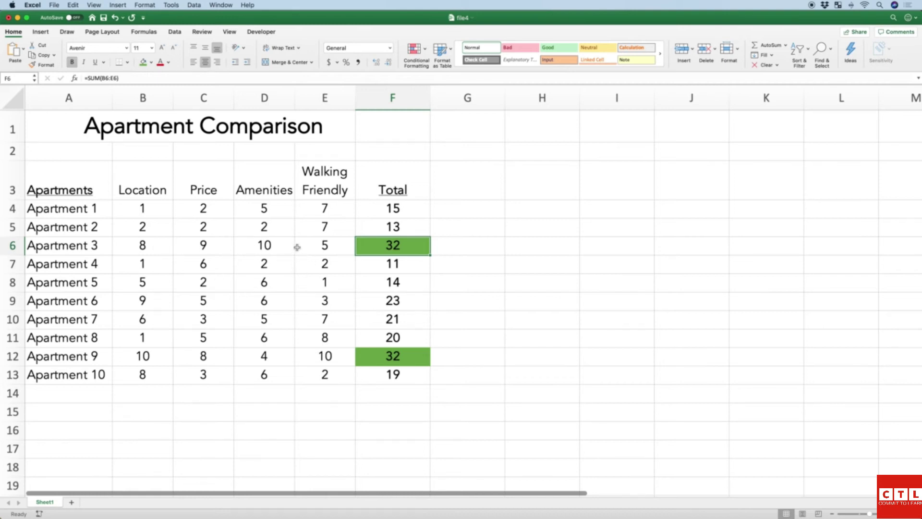
pyautogui.click(143, 189)
pyautogui.press('Right')
pyautogui.press('Right')
pyautogui.press('Right')
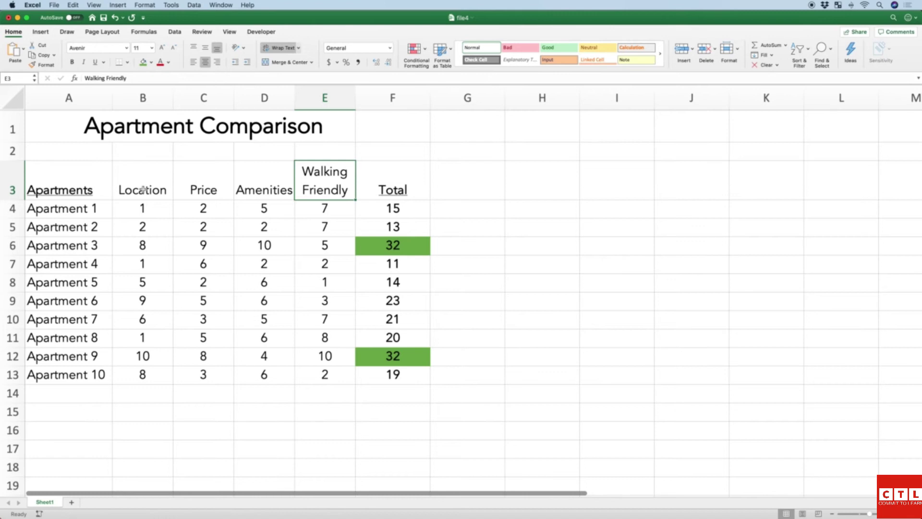
pyautogui.press('Left')
pyautogui.press('Left')
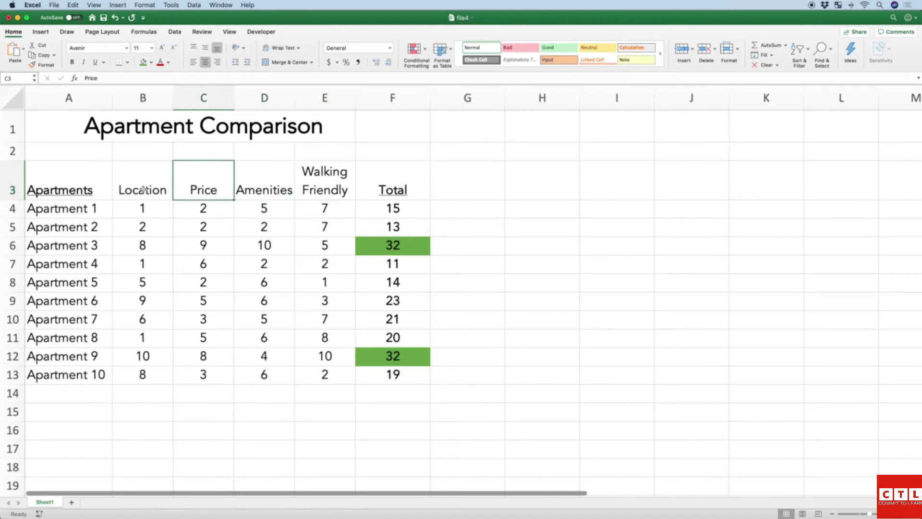
pyautogui.press('Left')
pyautogui.press('Right')
pyautogui.press('Right')
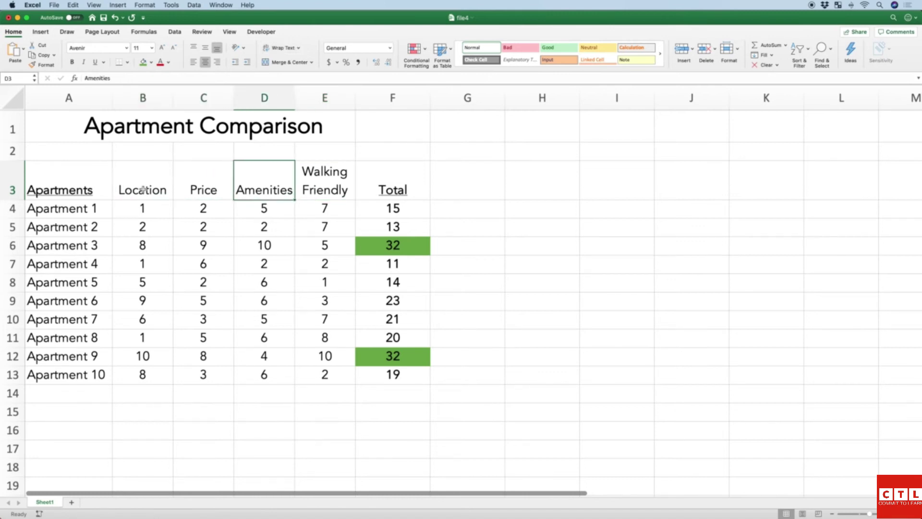
pyautogui.press('Left')
pyautogui.press('Left')
pyautogui.press('Right')
pyautogui.press('Right')
pyautogui.press('Right')
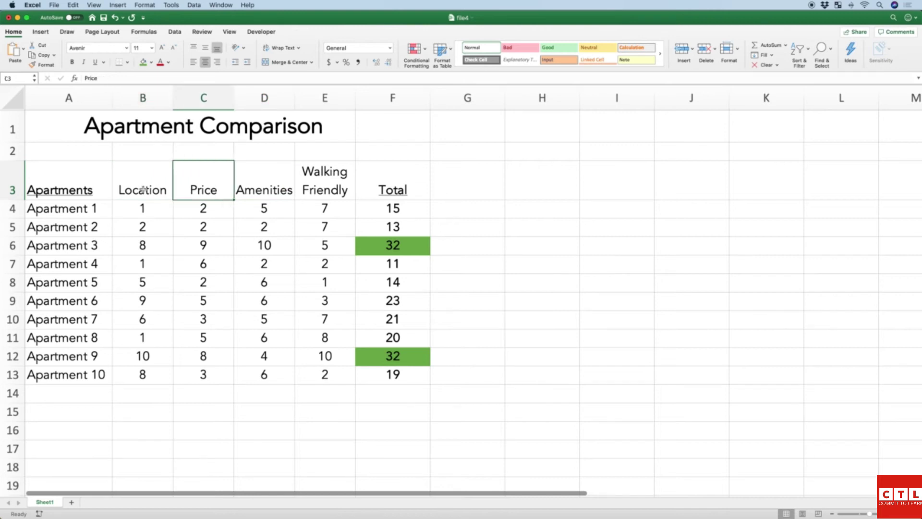
pyautogui.press('Left')
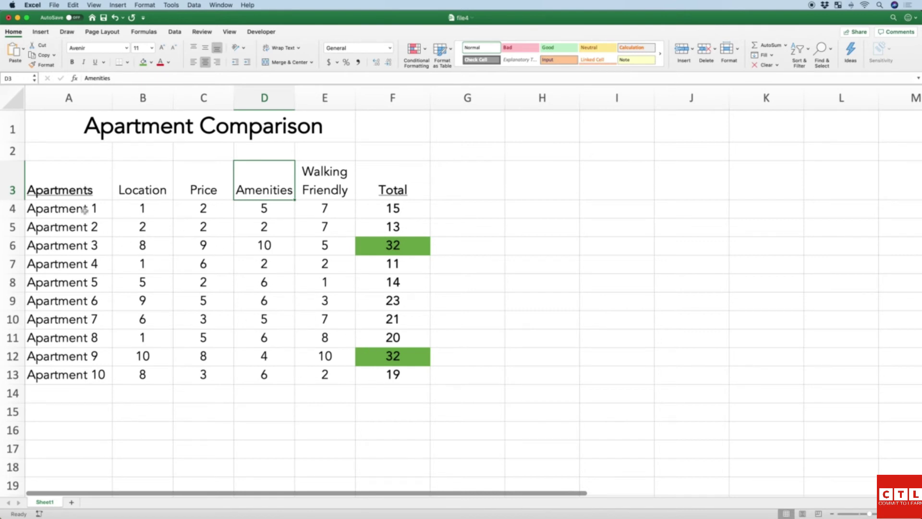
pyautogui.click(79, 188)
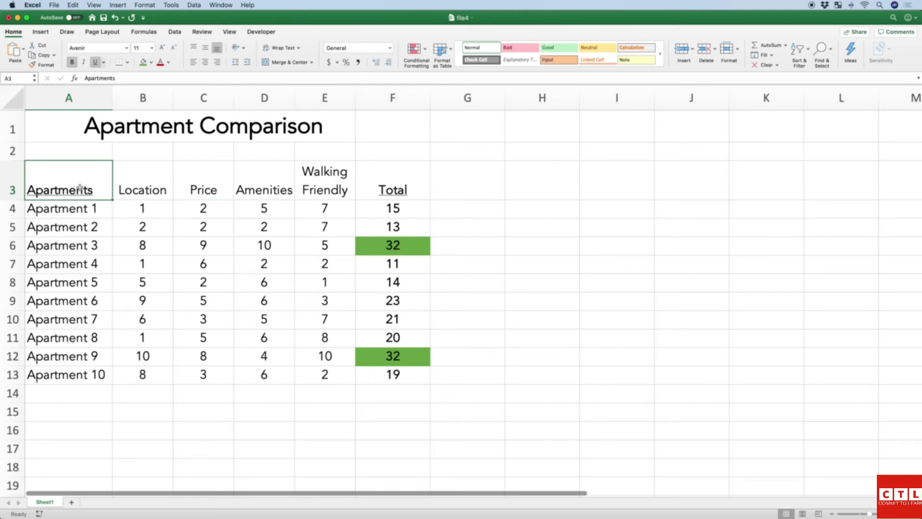
pyautogui.hotkey('shift', 'Right')
pyautogui.hotkey('shift', 'Right')
pyautogui.hotkey('shift', 'Right')
pyautogui.hotkey('shift', 'Right')
pyautogui.hotkey('shift', 'Right')
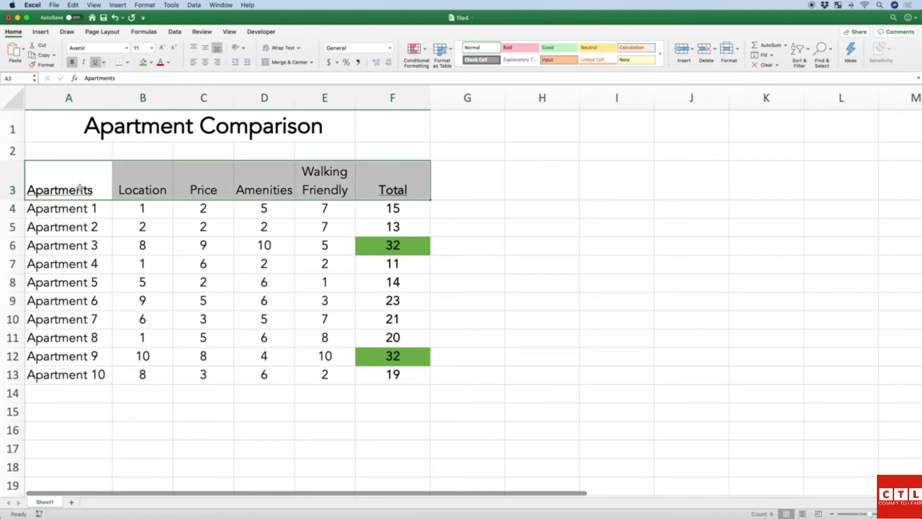
pyautogui.hotkey('shift', 'Down')
pyautogui.hotkey('shift', 'Down')
pyautogui.hotkey('shift', 'Down')
pyautogui.hotkey('shift', 'Down')
pyautogui.hotkey('shift', 'Down')
pyautogui.hotkey('shift', 'Down')
pyautogui.hotkey('shift', 'Down')
pyautogui.hotkey('shift', 'Down')
pyautogui.hotkey('shift', 'Down')
pyautogui.hotkey('shift', 'Down')
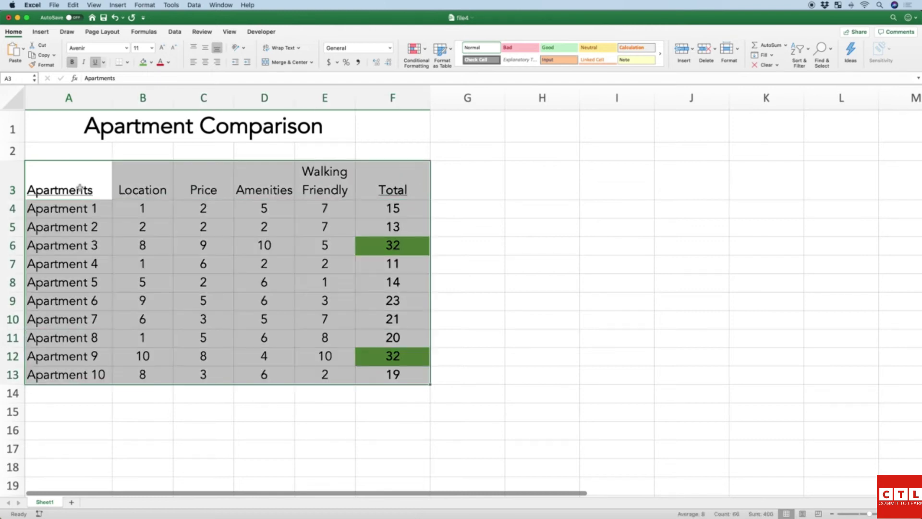
pyautogui.click(138, 207)
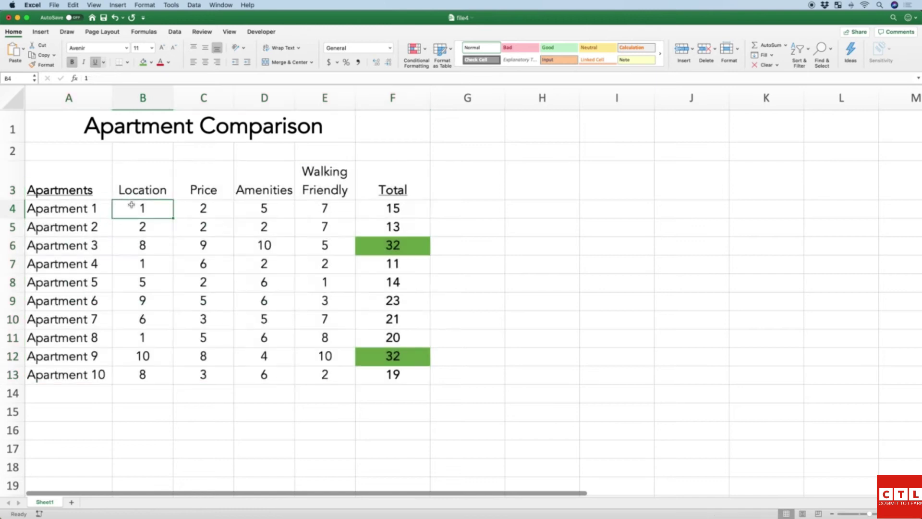
# Sort the apartment table A3:F13 by Total values from largest to smallest, keeping row 3 as headers, and deselect the range.
pyautogui.click(64, 179)
pyautogui.moveTo(64, 179); pyautogui.dragTo(389, 378)
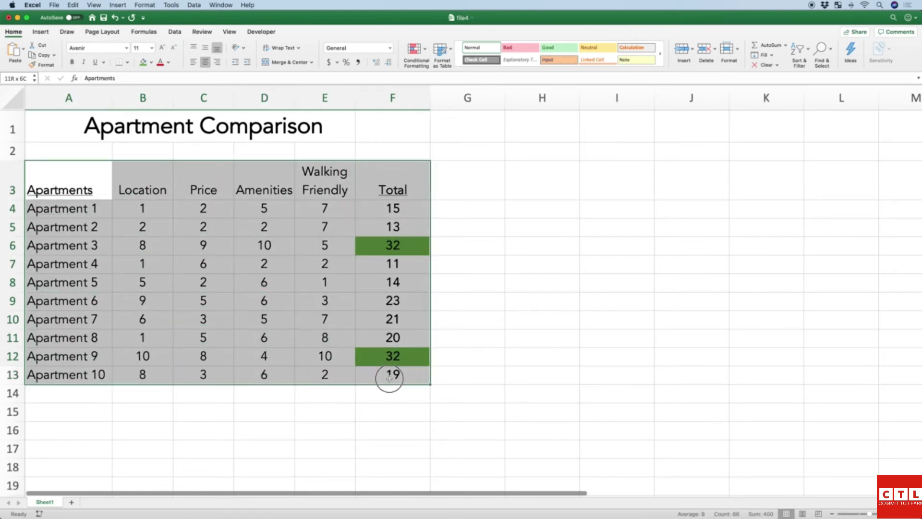
pyautogui.moveTo(389, 379); pyautogui.dragTo(389, 379)
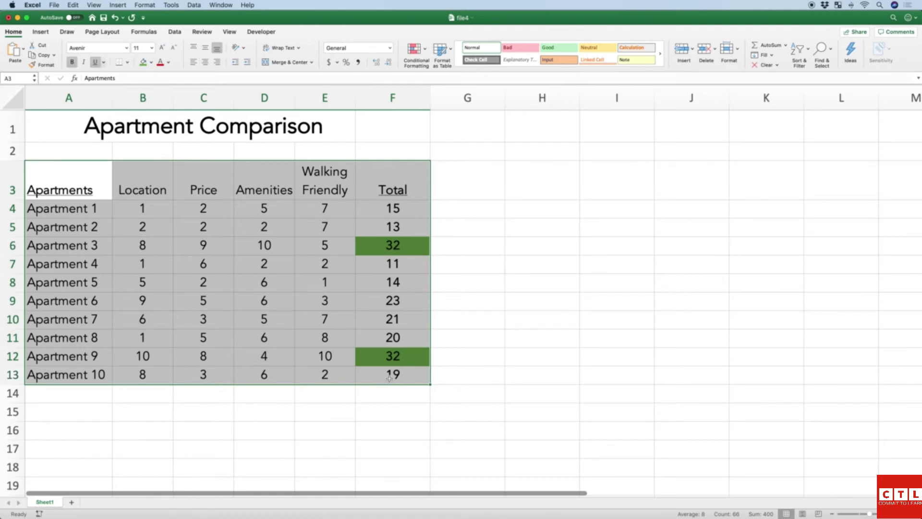
pyautogui.click(175, 33)
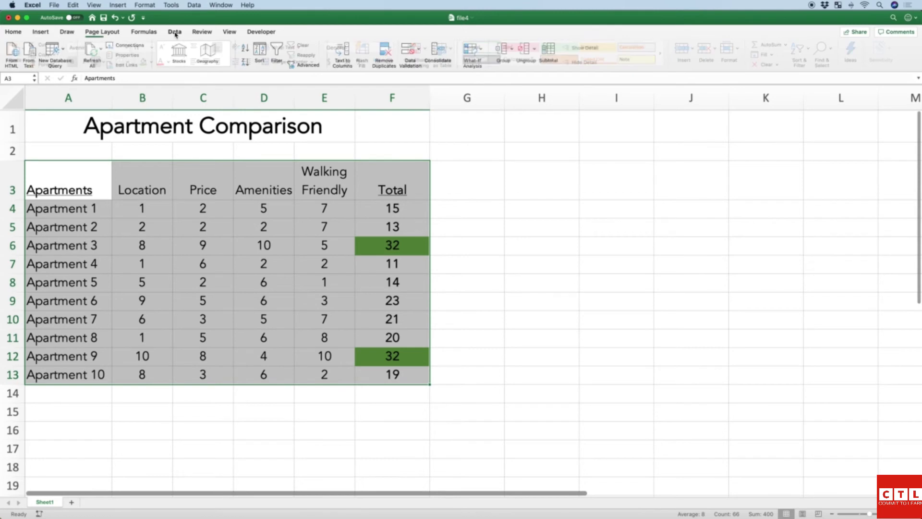
pyautogui.click(261, 53)
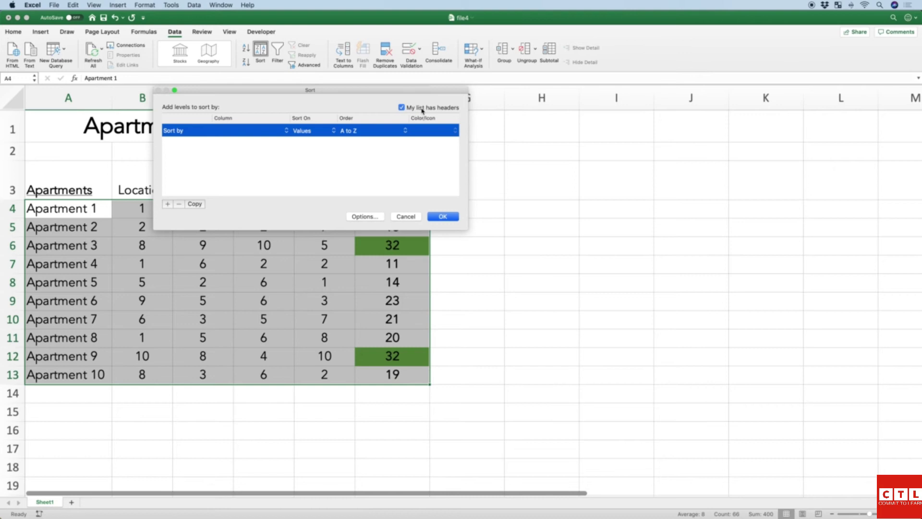
pyautogui.moveTo(368, 93); pyautogui.dragTo(298, 231)
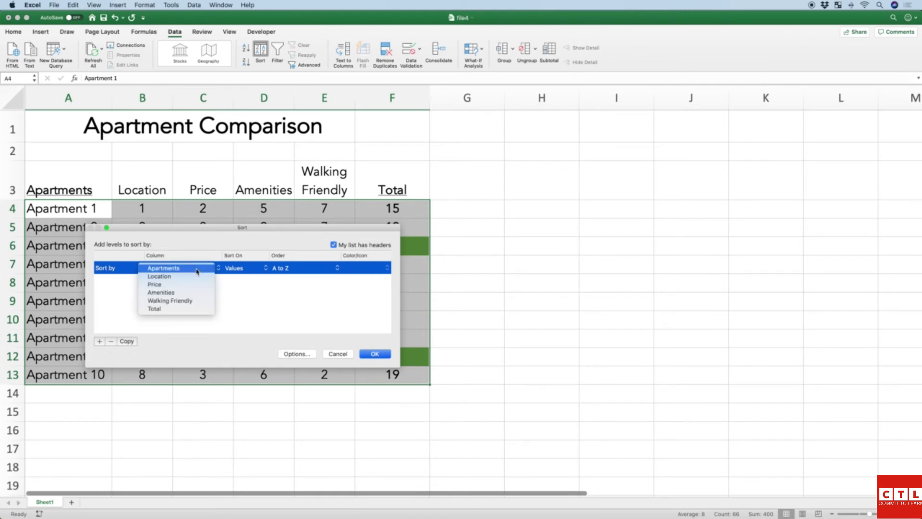
pyautogui.click(192, 309)
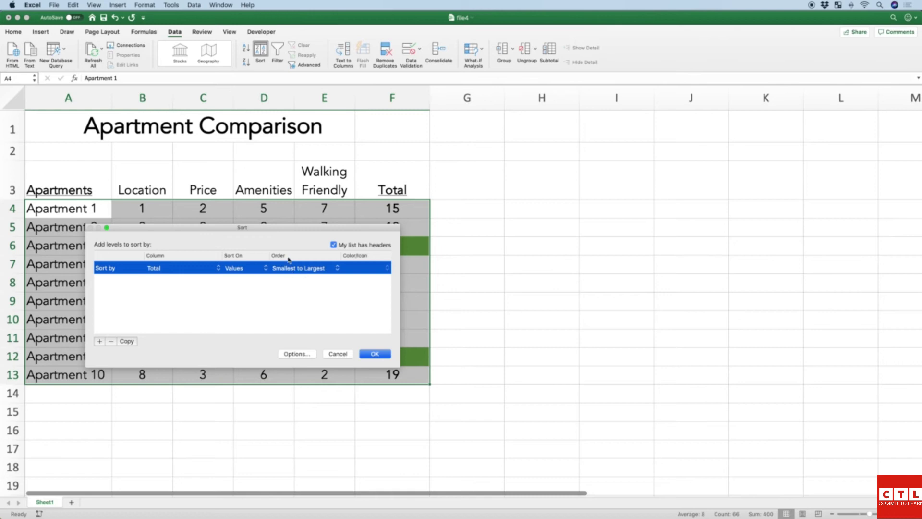
pyautogui.click(310, 271)
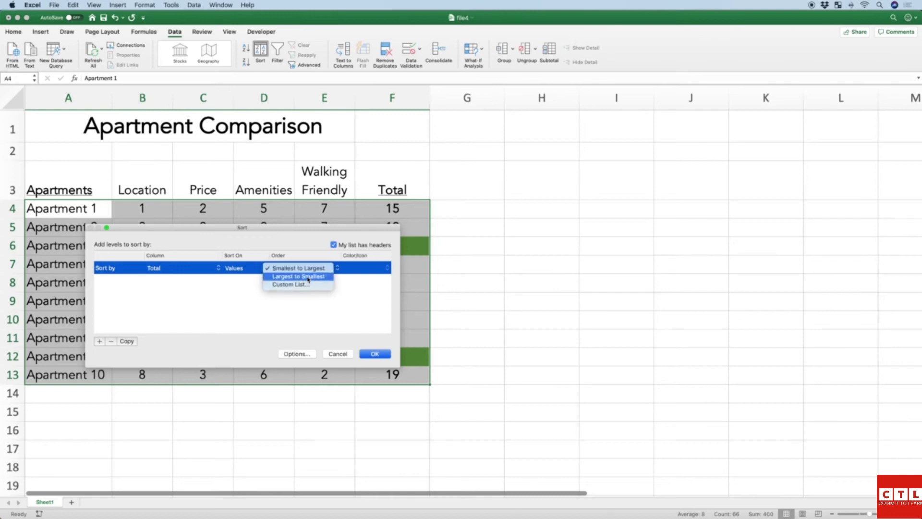
pyautogui.click(308, 277)
pyautogui.click(381, 355)
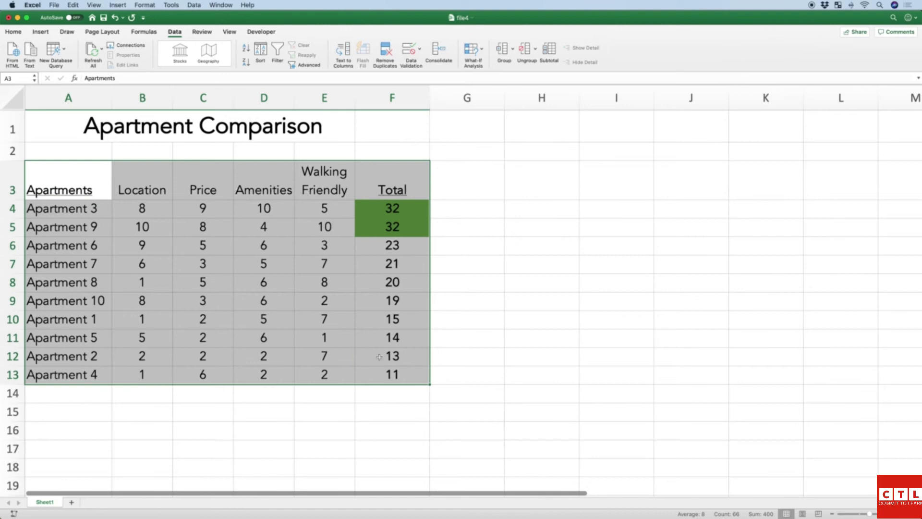
pyautogui.click(227, 242)
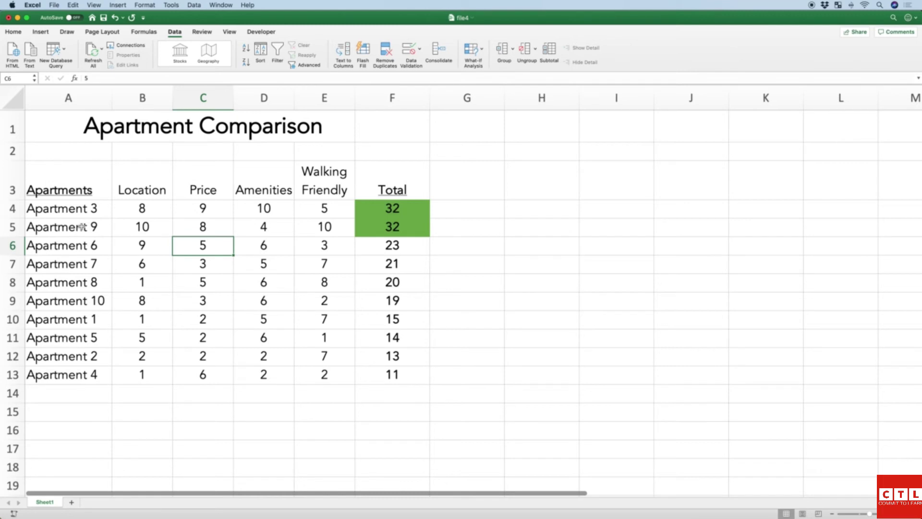
pyautogui.click(153, 227)
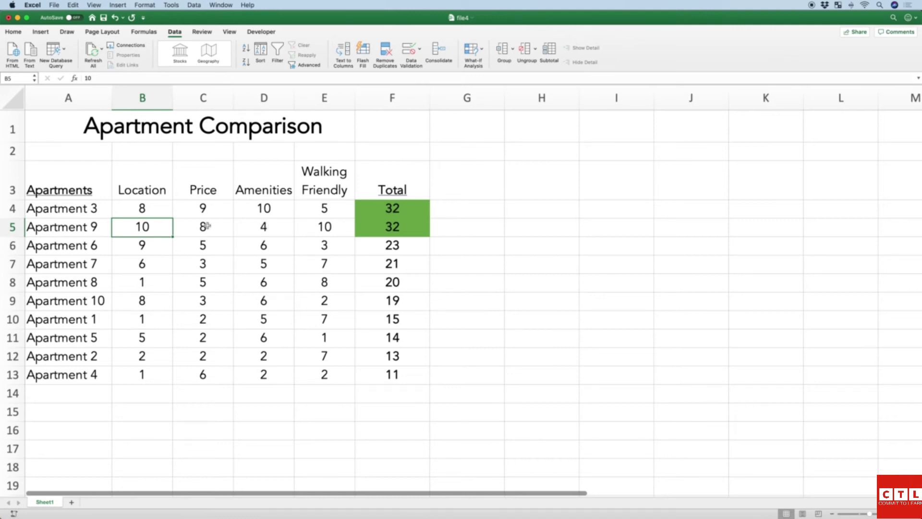
# Insert two blank rows at row 2, between the title and the apartment table.
pyautogui.click(88, 153)
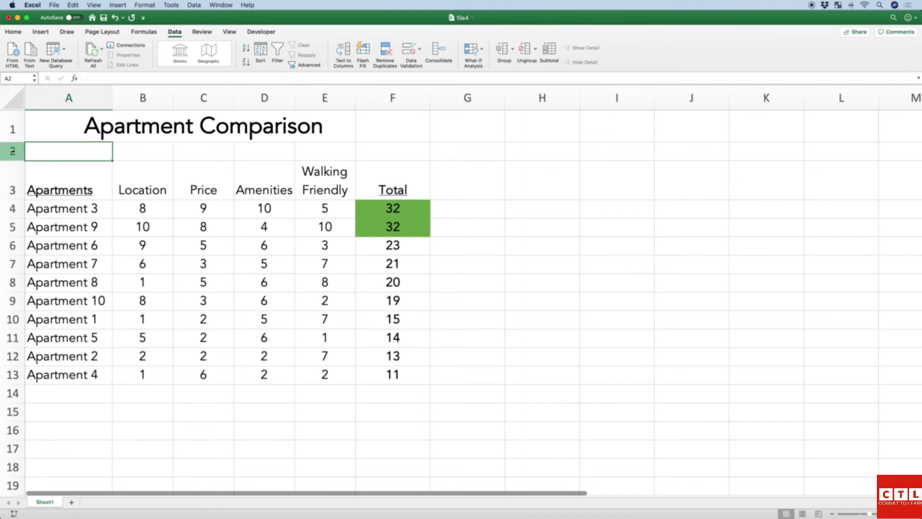
pyautogui.rightClick(13, 151)
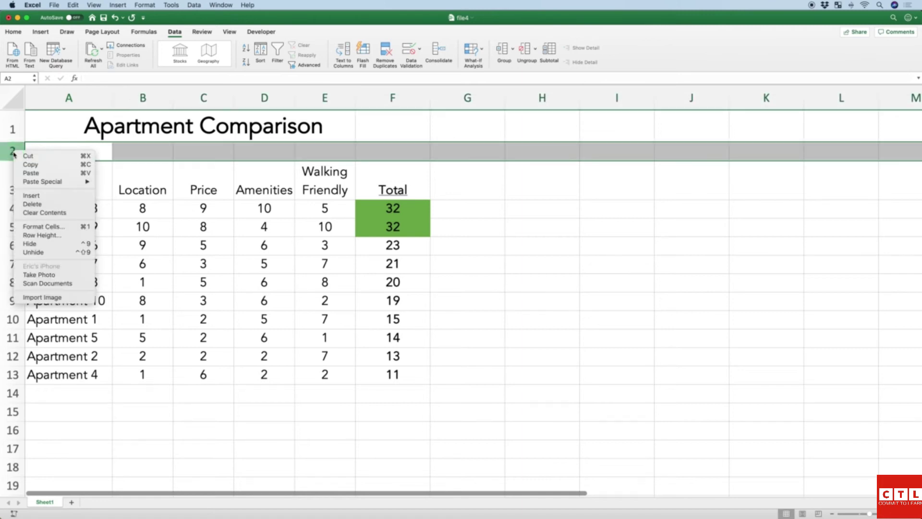
pyautogui.click(34, 195)
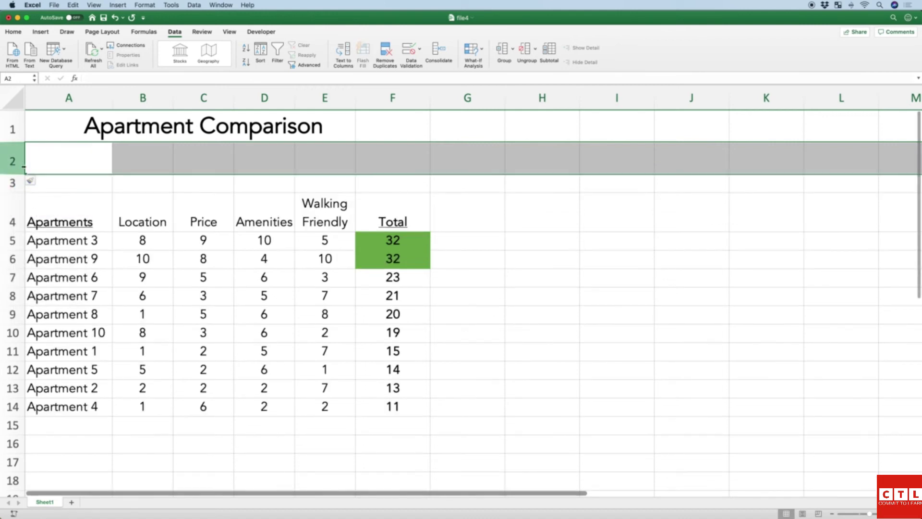
pyautogui.rightClick(12, 162)
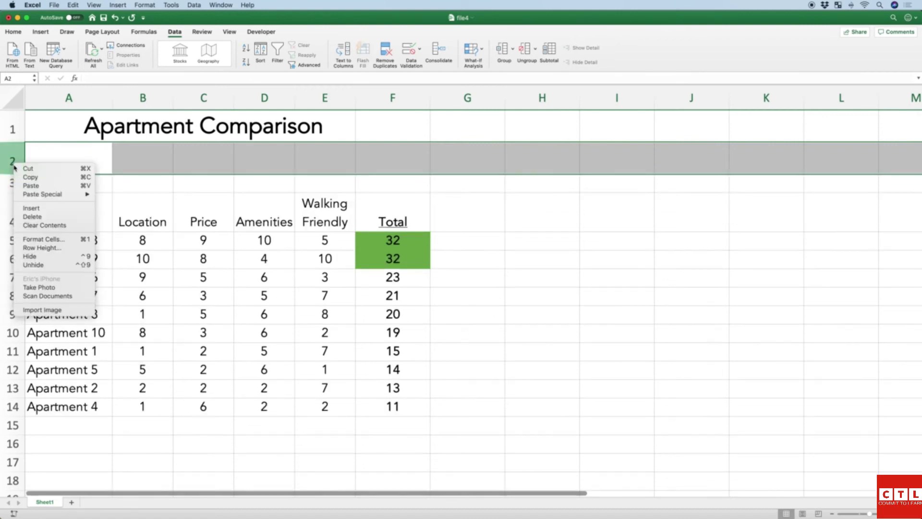
pyautogui.click(40, 208)
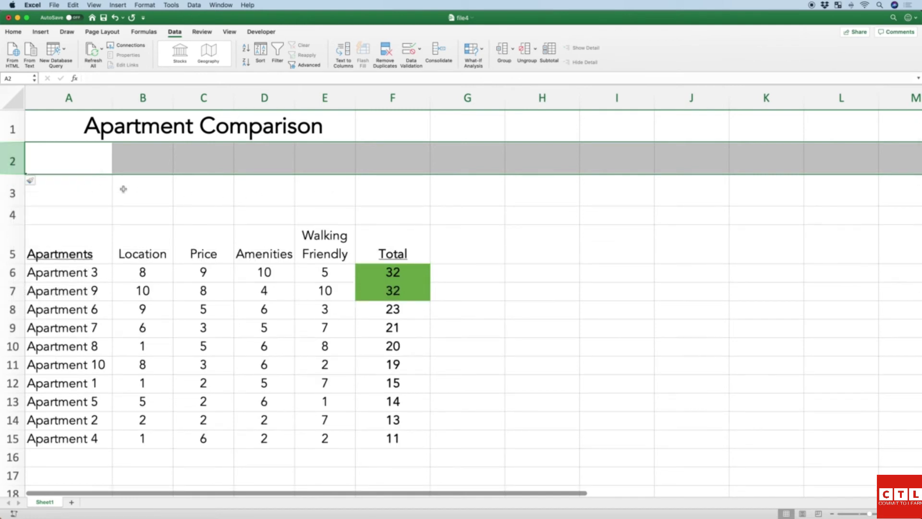
# Enter the label "weight" in cell A3.
pyautogui.click(94, 189)
pyautogui.write('WE')
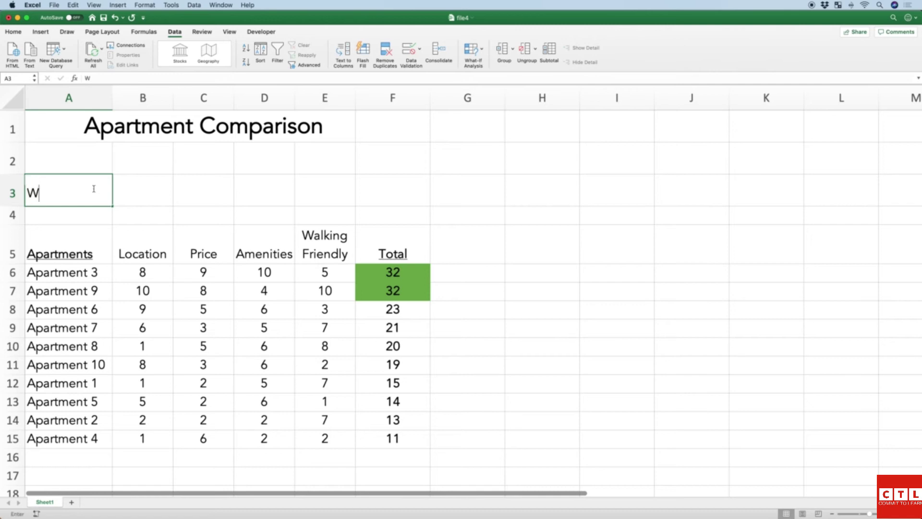
pyautogui.press('BackSpace')
pyautogui.press('BackSpace')
pyautogui.write('weight')
pyautogui.press('Tab')
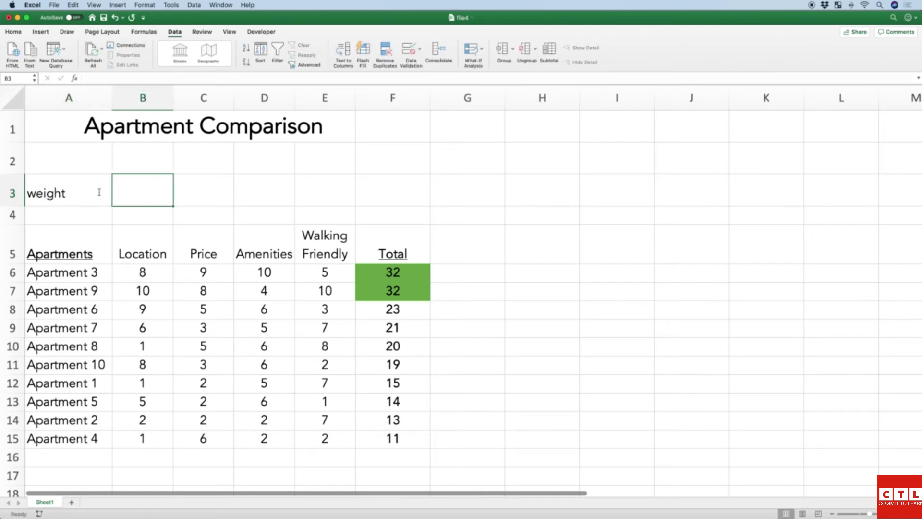
# Enter the category weights 1, 1, 2 and 3 in cells B3 through E3.
pyautogui.write('1')
pyautogui.press('Tab')
pyautogui.write('1')
pyautogui.press('Tab')
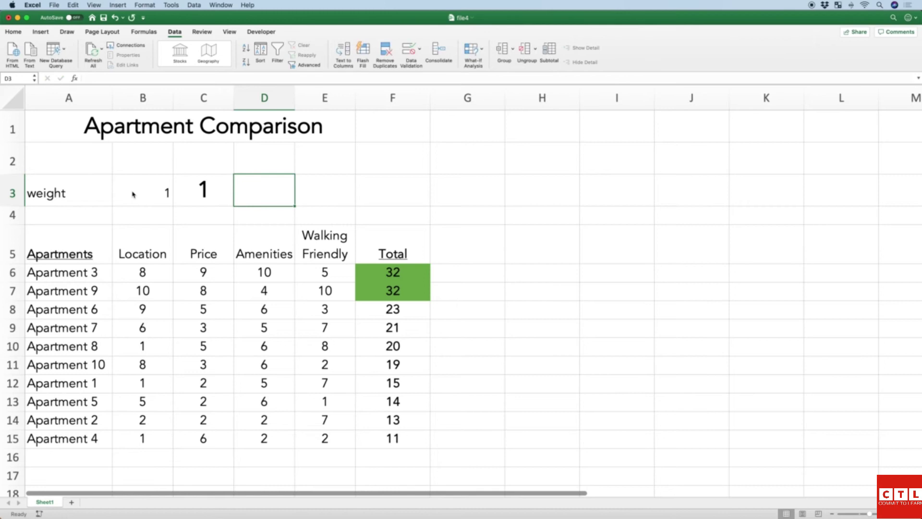
pyautogui.write('2')
pyautogui.press('Tab')
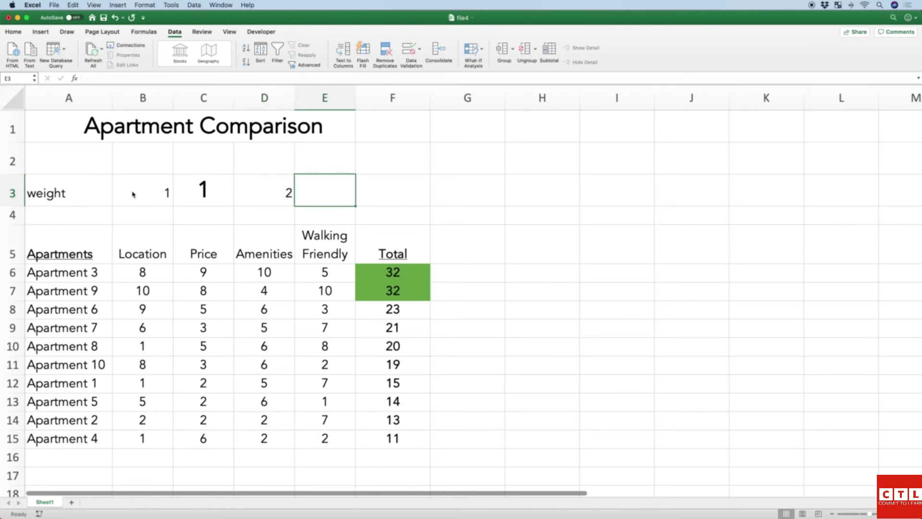
pyautogui.write('3')
pyautogui.press('Tab')
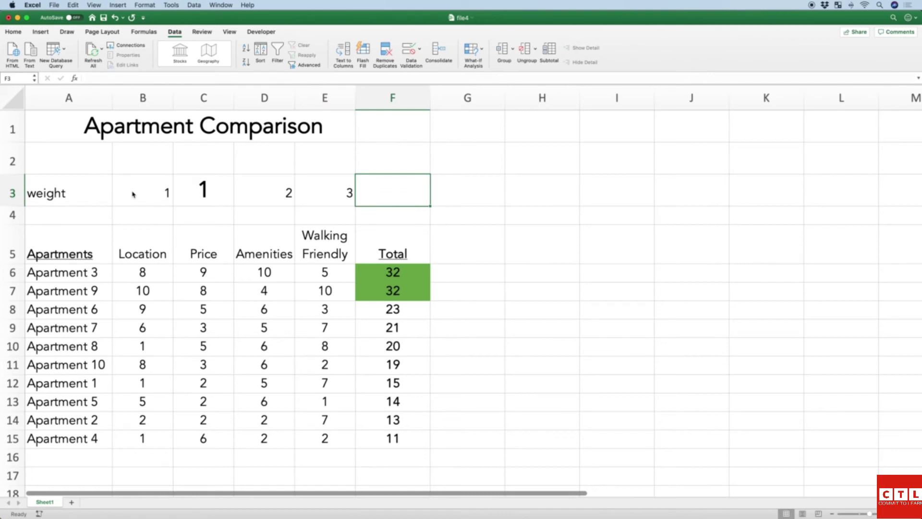
pyautogui.press('Left')
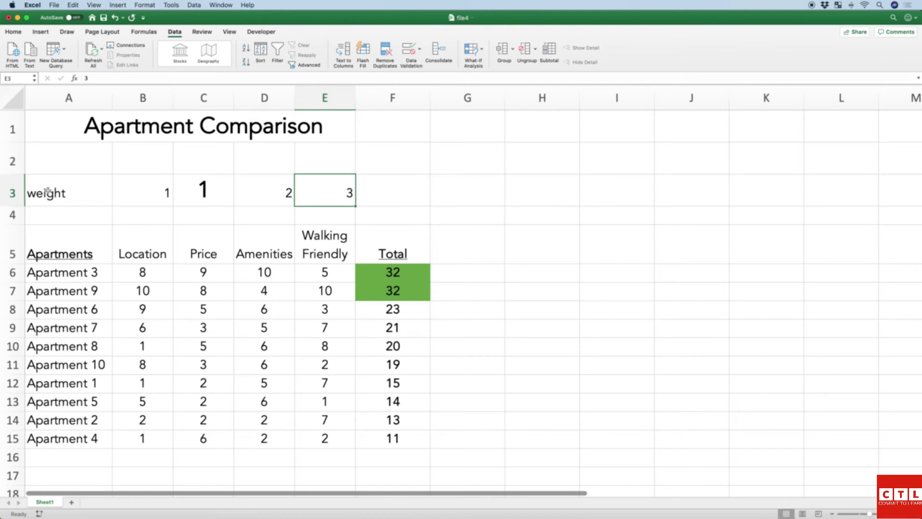
# Set the whole weight row 3 to the Avenir font at size 11.
pyautogui.click(12, 192)
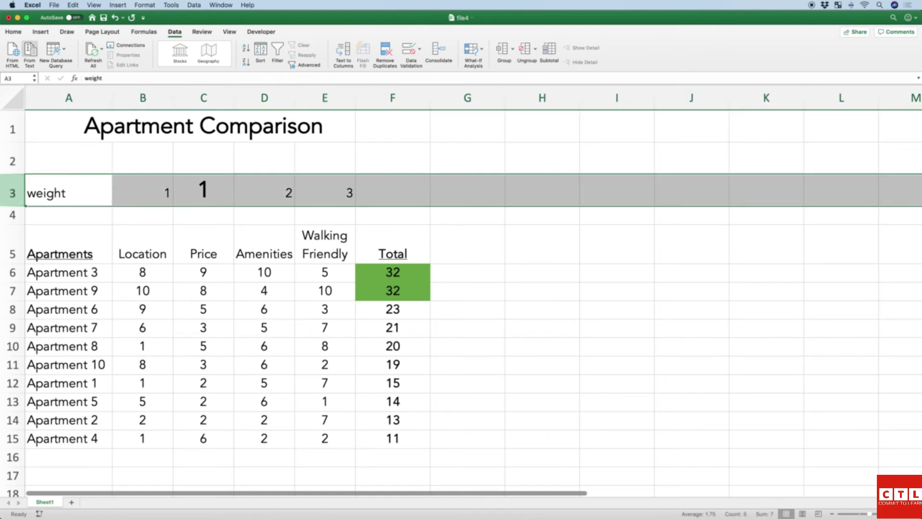
pyautogui.click(18, 34)
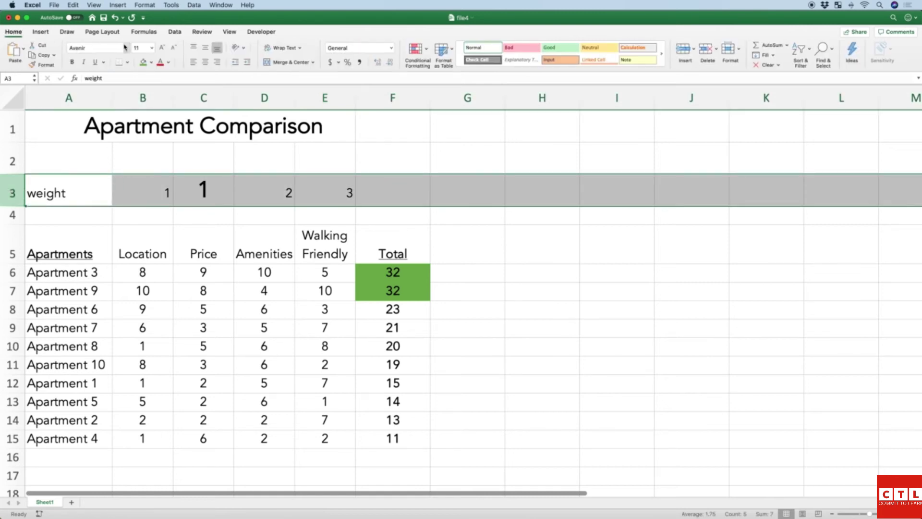
pyautogui.click(127, 48)
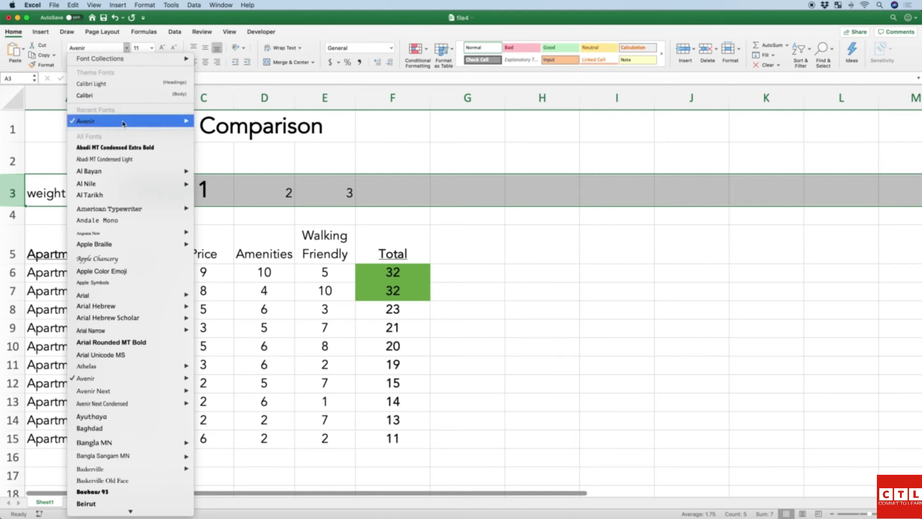
pyautogui.moveTo(123, 121)
pyautogui.click(220, 123)
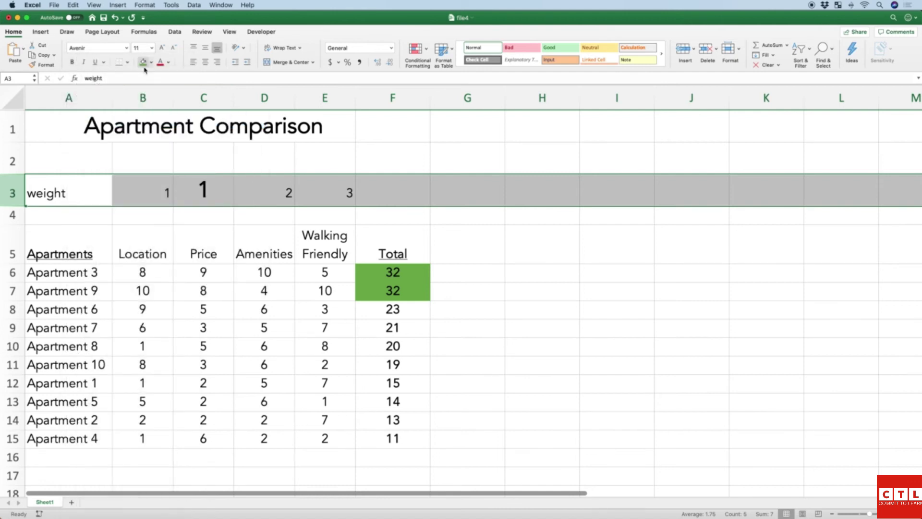
pyautogui.click(152, 48)
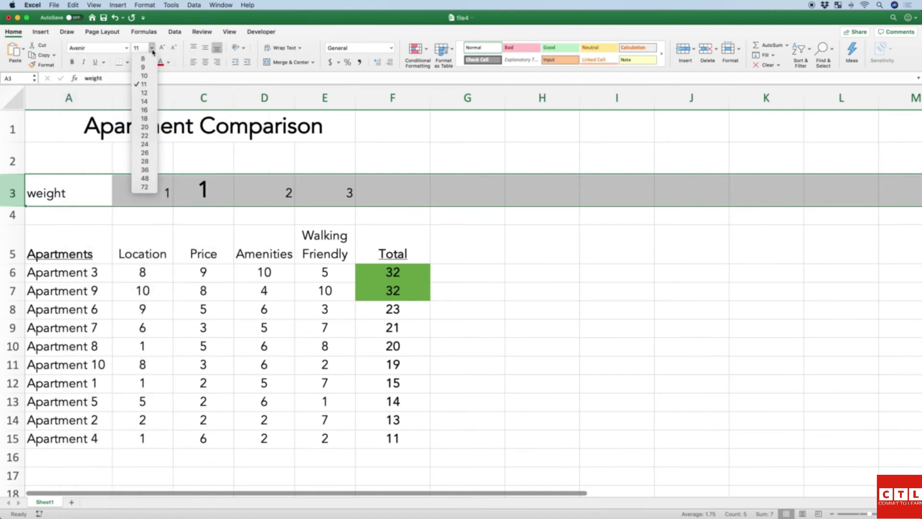
pyautogui.click(147, 85)
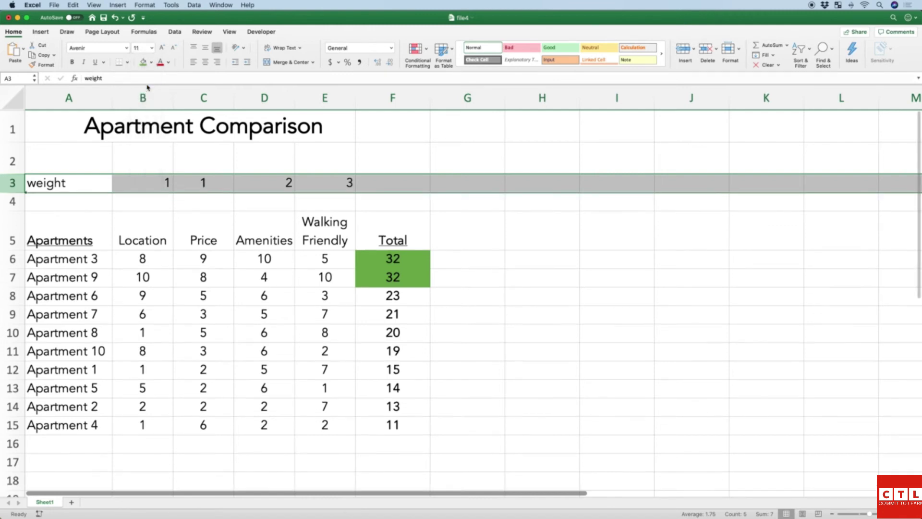
# Center the contents of row 3, clear its bold formatting, and deselect the row.
pyautogui.click(206, 62)
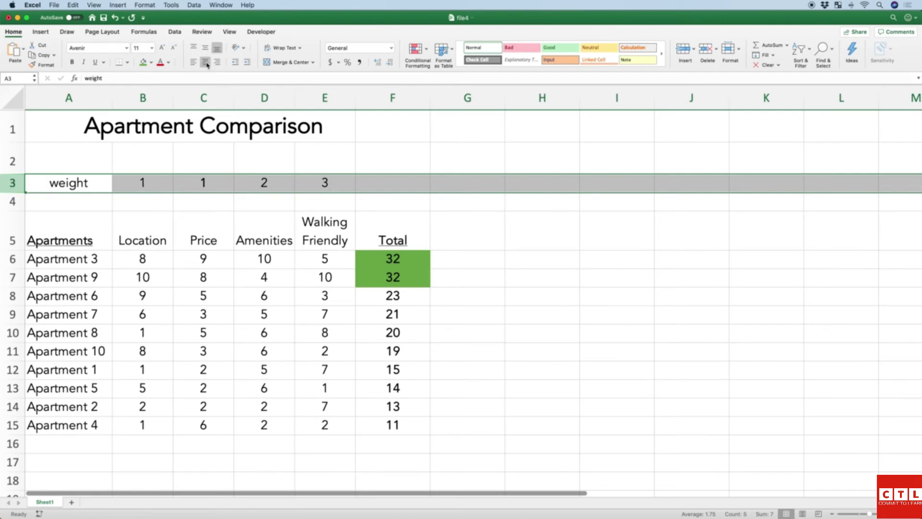
pyautogui.click(72, 62)
pyautogui.click(73, 62)
pyautogui.click(116, 201)
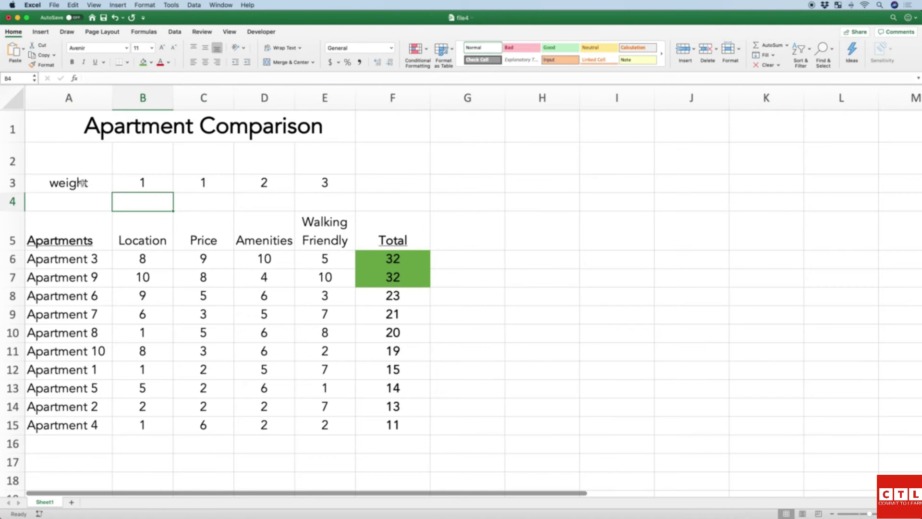
# Apply all borders to the weight cells B3 through E3 and deselect them.
pyautogui.moveTo(128, 182); pyautogui.dragTo(317, 185)
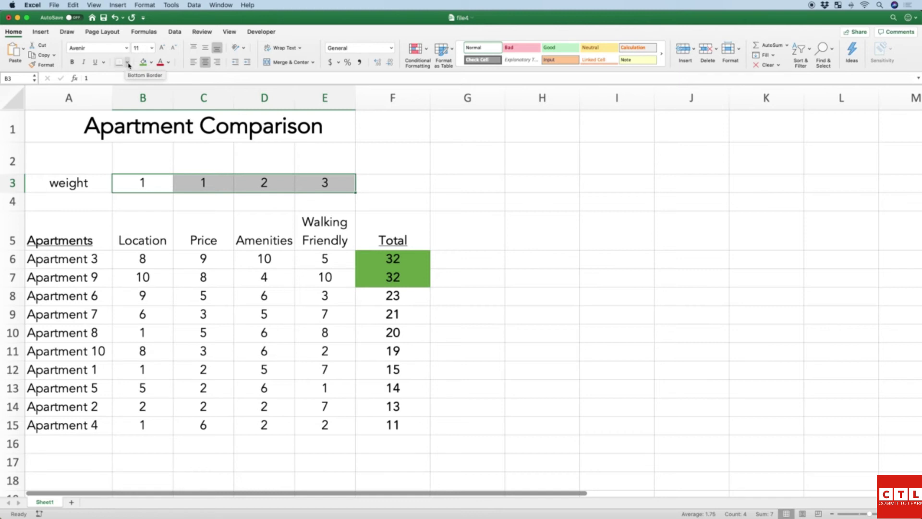
pyautogui.click(127, 63)
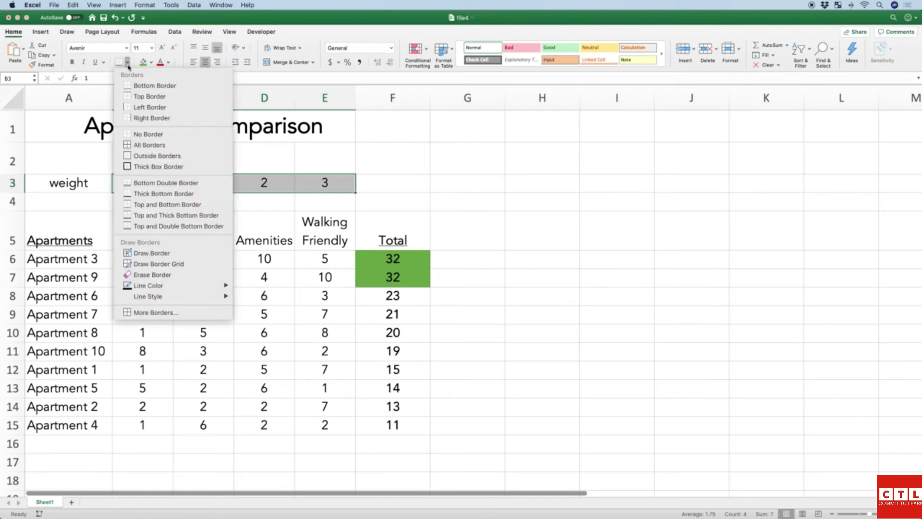
pyautogui.click(150, 145)
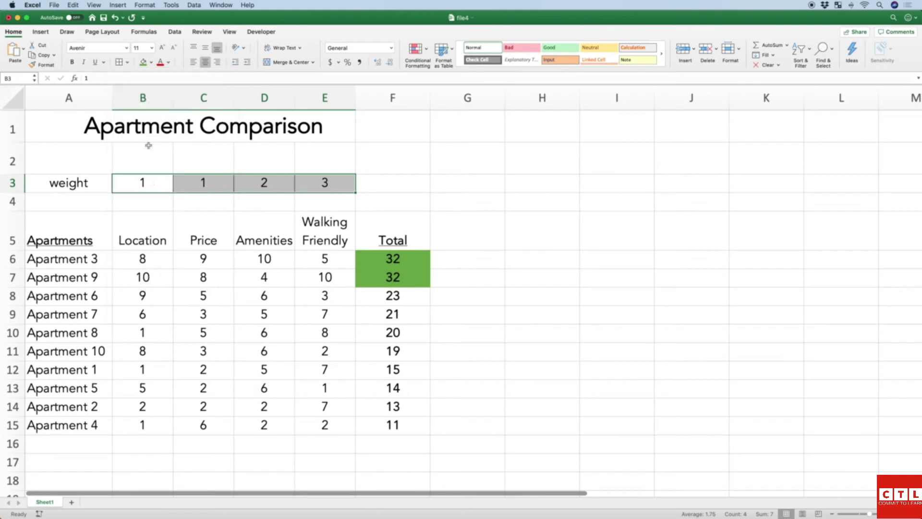
pyautogui.click(211, 202)
pyautogui.click(143, 205)
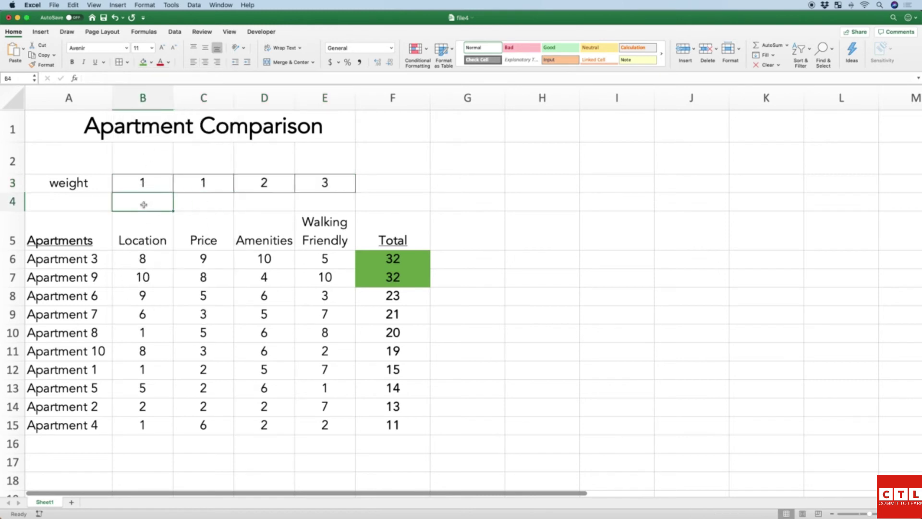
# Examine how each weight in row 3 lines up with its category heading in row 5, from Location to Walking Friendly.
pyautogui.press('Down')
pyautogui.press('Down')
pyautogui.press('Down')
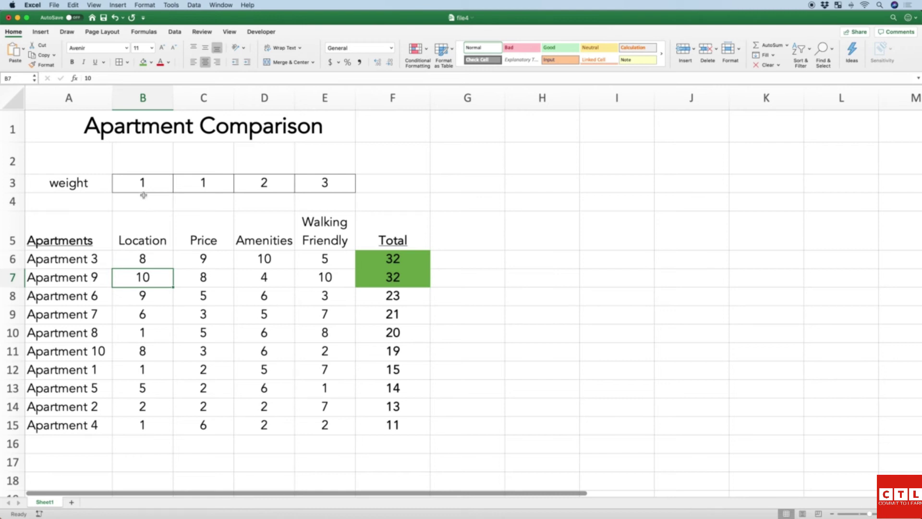
pyautogui.click(139, 184)
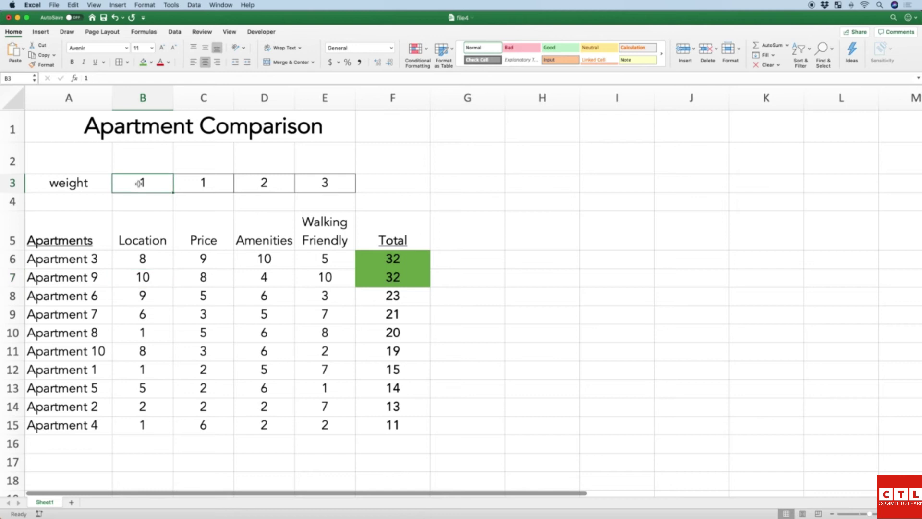
pyautogui.press('Down')
pyautogui.press('Down')
pyautogui.press('Up')
pyautogui.press('Up')
pyautogui.press('Down')
pyautogui.press('Down')
pyautogui.press('Right')
pyautogui.press('Up')
pyautogui.press('Up')
pyautogui.press('Down')
pyautogui.press('Down')
pyautogui.press('Right')
pyautogui.press('Up')
pyautogui.press('Up')
pyautogui.press('Down')
pyautogui.press('Down')
pyautogui.press('Right')
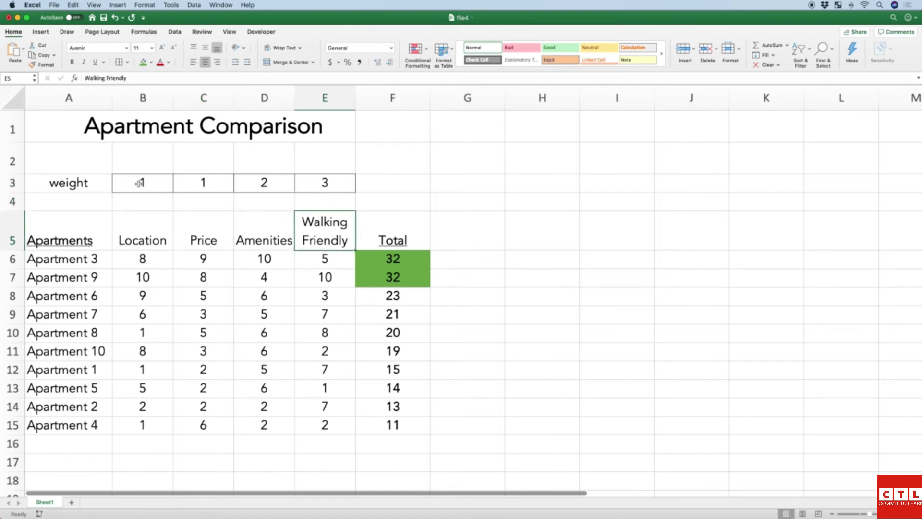
pyautogui.press('Up')
pyautogui.press('Up')
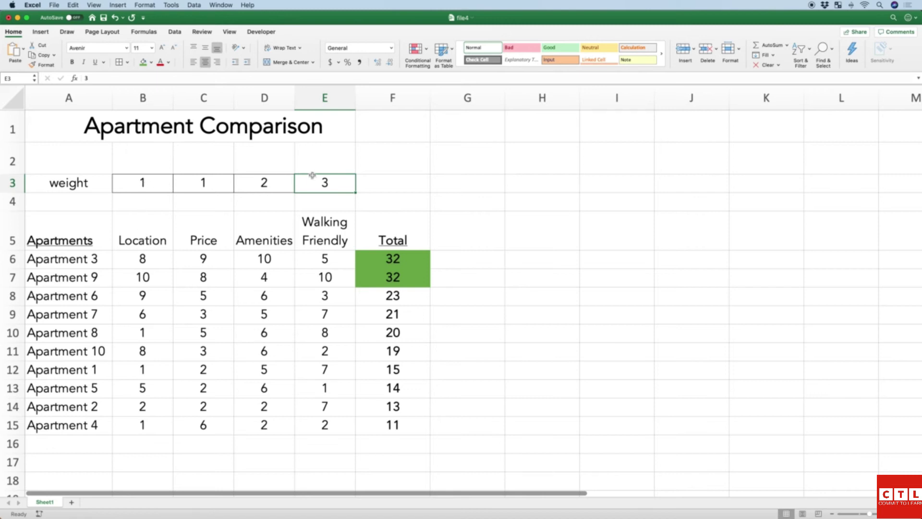
# Try a weight of 5 for Price in C3 and weights of 1 for Amenities and Walking Friendly.
pyautogui.click(158, 178)
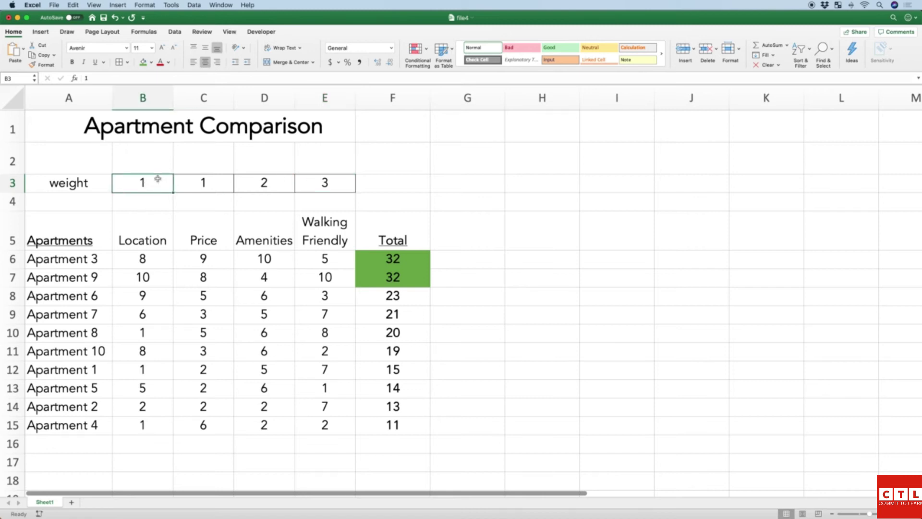
pyautogui.press('Right')
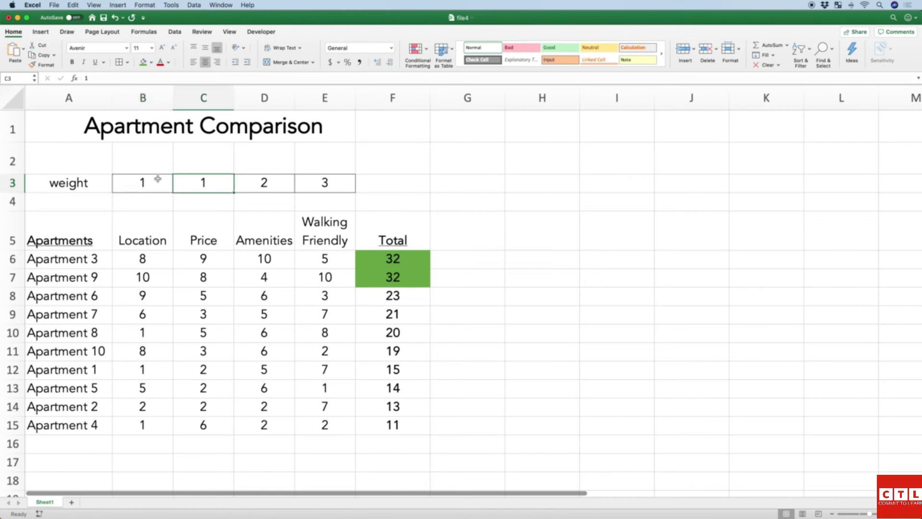
pyautogui.write('5')
pyautogui.press('Right')
pyautogui.press('Right')
pyautogui.write('1')
pyautogui.press('Left')
pyautogui.write('1')
# Set the weights in C3, D3 and E3 back to 1, 2 and 3.
pyautogui.press('Left')
pyautogui.write('1')
pyautogui.press('Right')
pyautogui.write('2')
pyautogui.press('Right')
pyautogui.write('3')
pyautogui.press('Right')
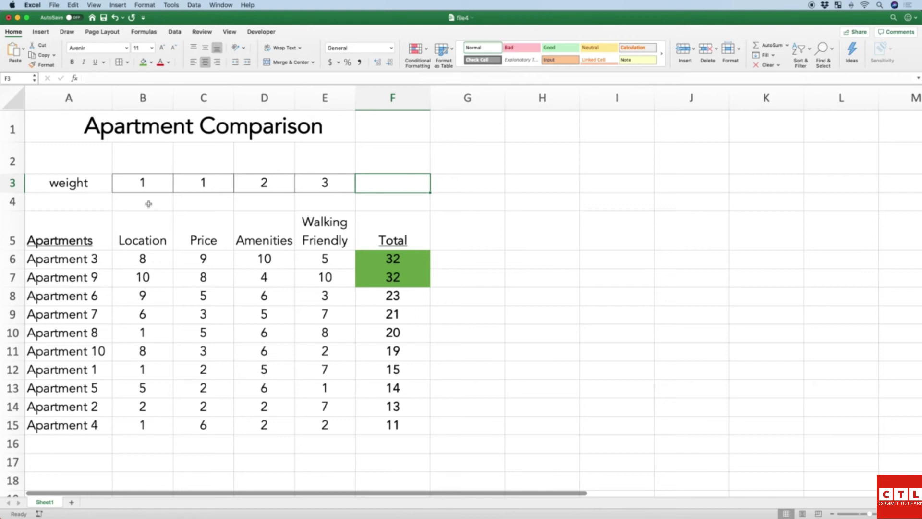
# Replace the row 3 label in cell A3 with "importance".
pyautogui.click(76, 187)
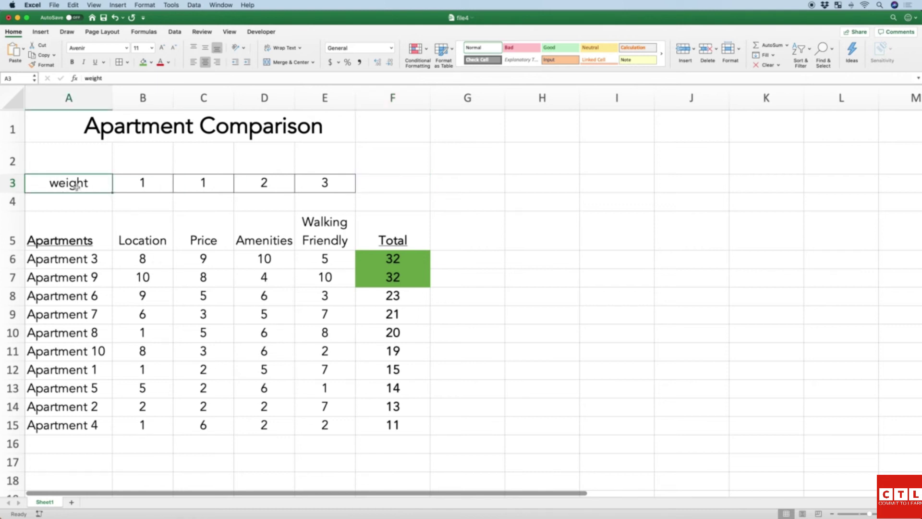
pyautogui.write('importance')
pyautogui.click(157, 235)
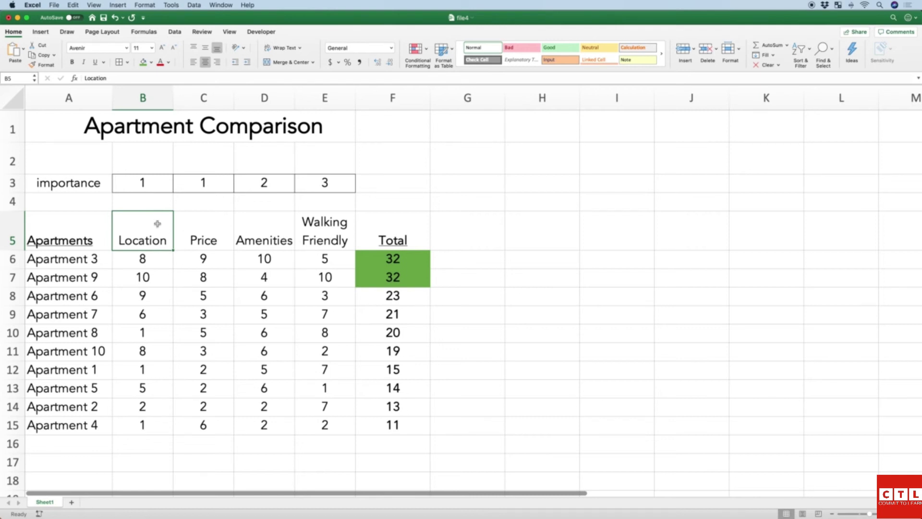
# Begin a new weighted formula in Apartment 3's Total cell F6 with =B6*B3, the Location rating times its importance.
pyautogui.click(377, 258)
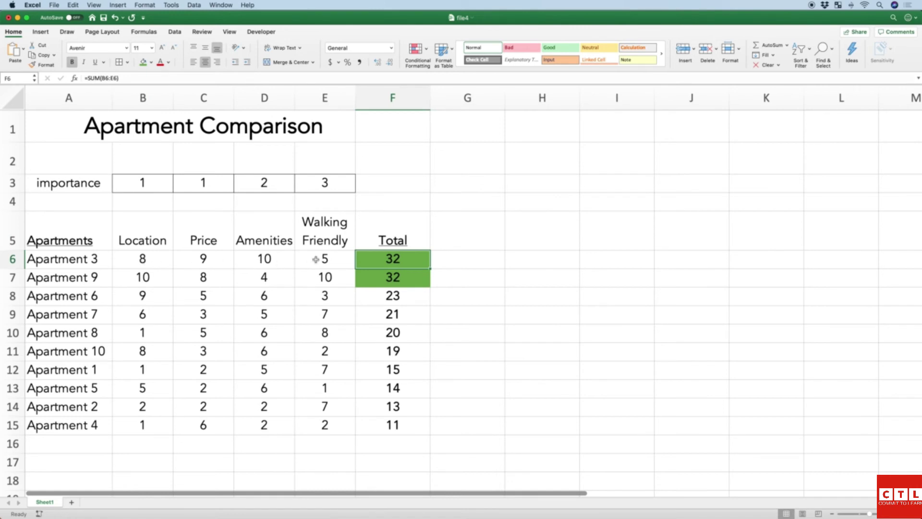
pyautogui.click(143, 184)
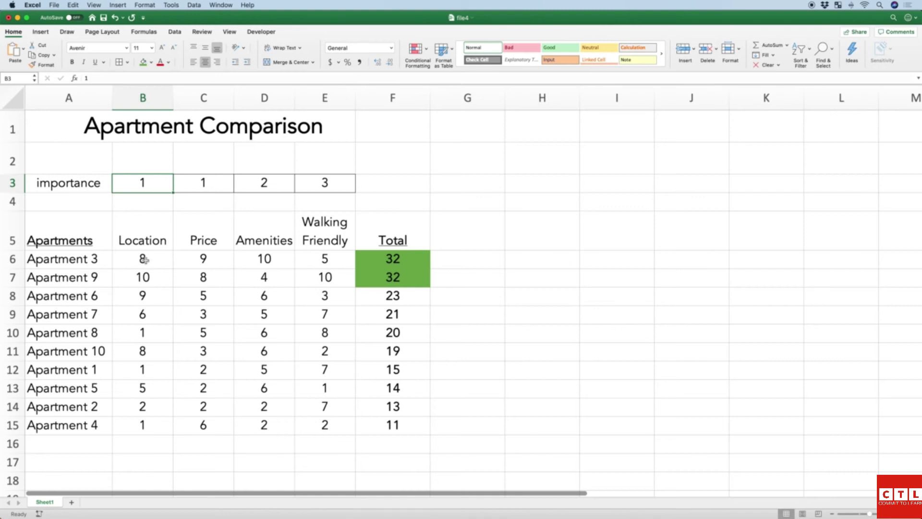
pyautogui.click(201, 183)
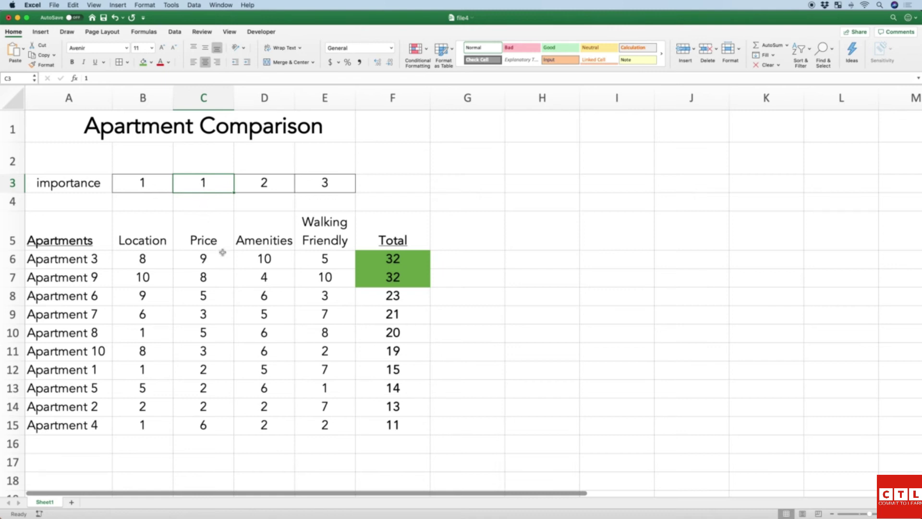
pyautogui.click(264, 186)
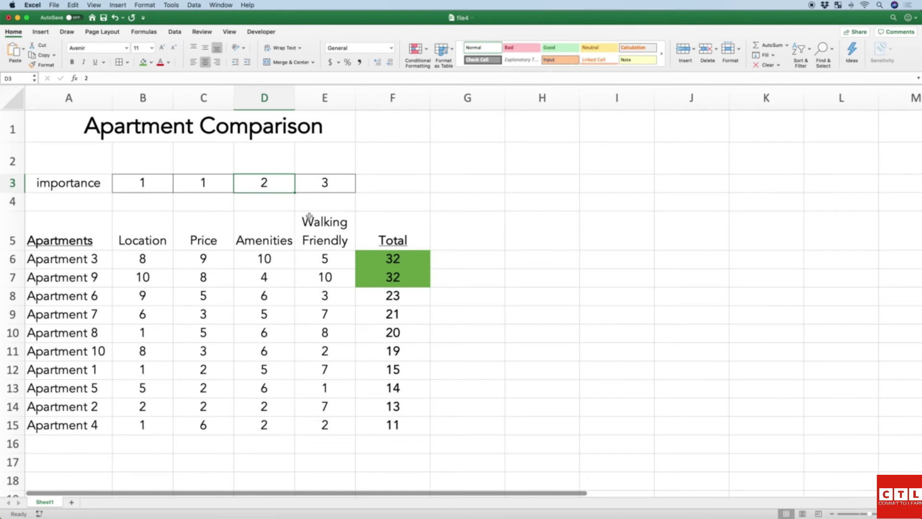
pyautogui.click(318, 184)
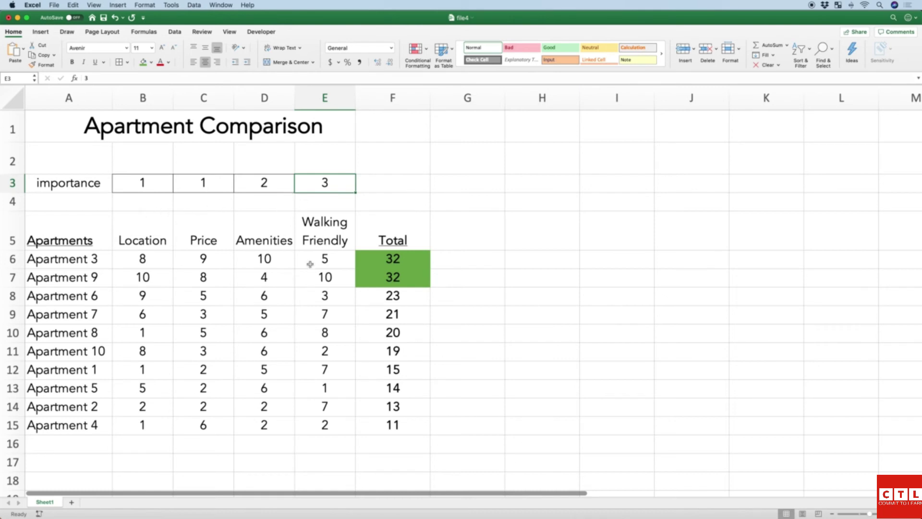
pyautogui.click(378, 262)
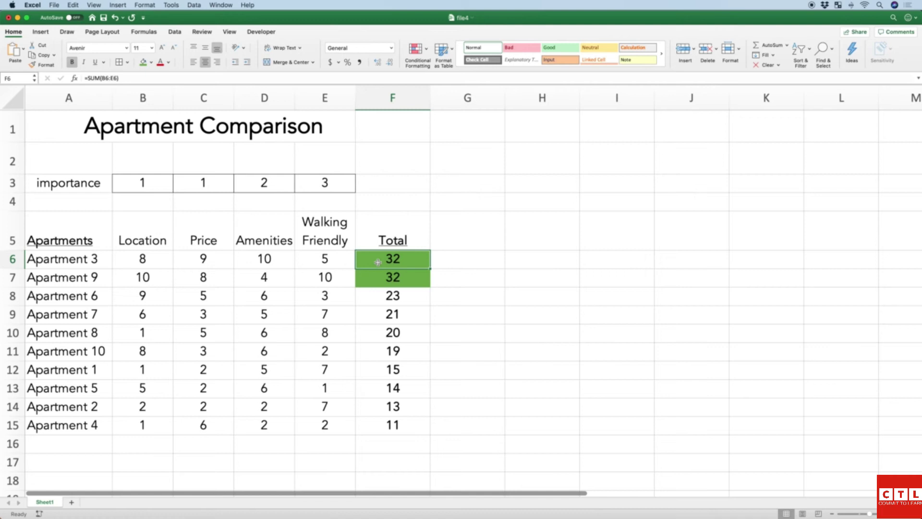
pyautogui.write('=')
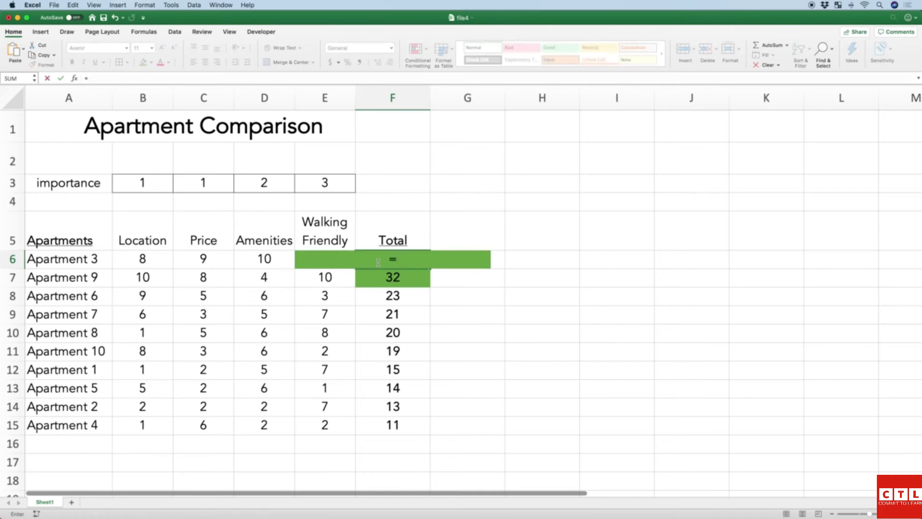
pyautogui.click(155, 258)
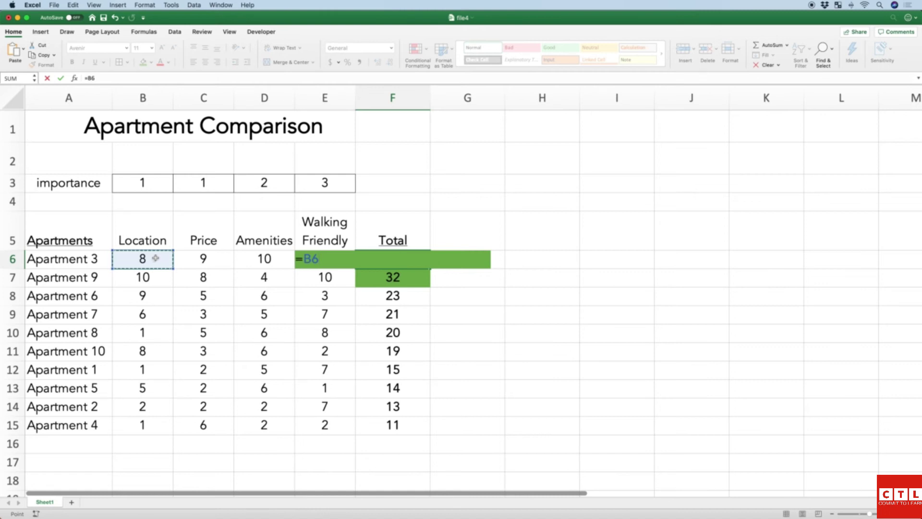
pyautogui.write('*')
pyautogui.click(142, 182)
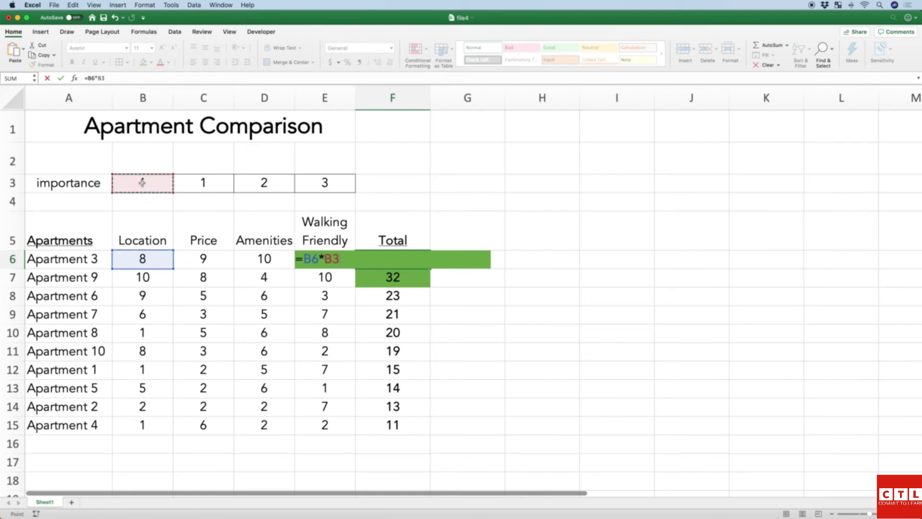
# Complete the F6 formula with +C3*C6+D3*D6+E3*E6, confirm it, and reselect the cell.
pyautogui.write('+c3')
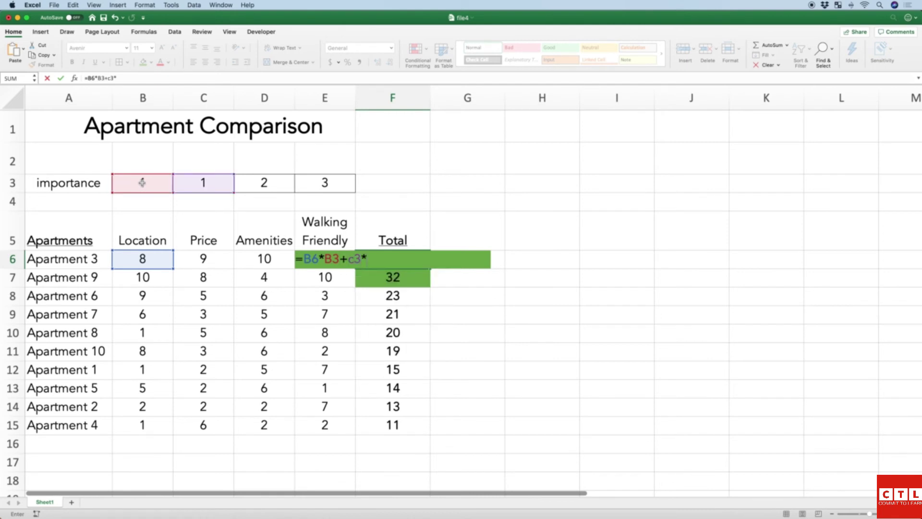
pyautogui.write('*c')
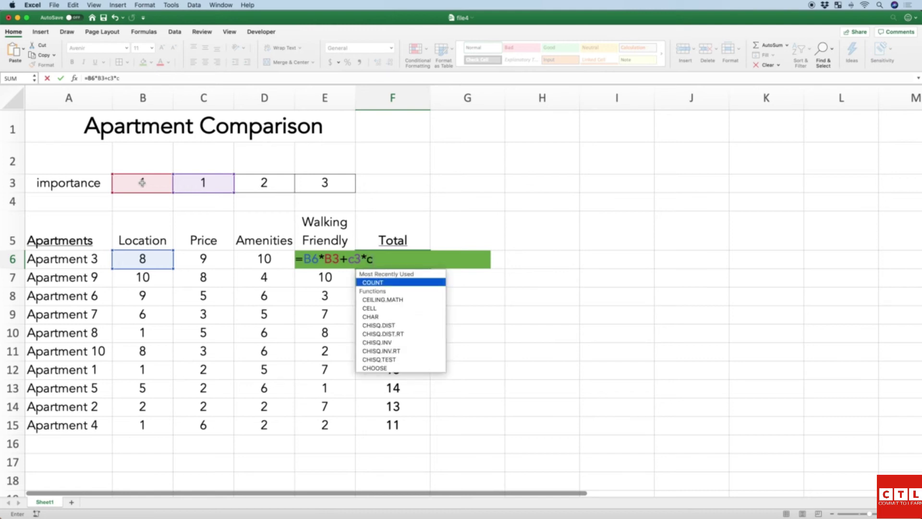
pyautogui.write('6')
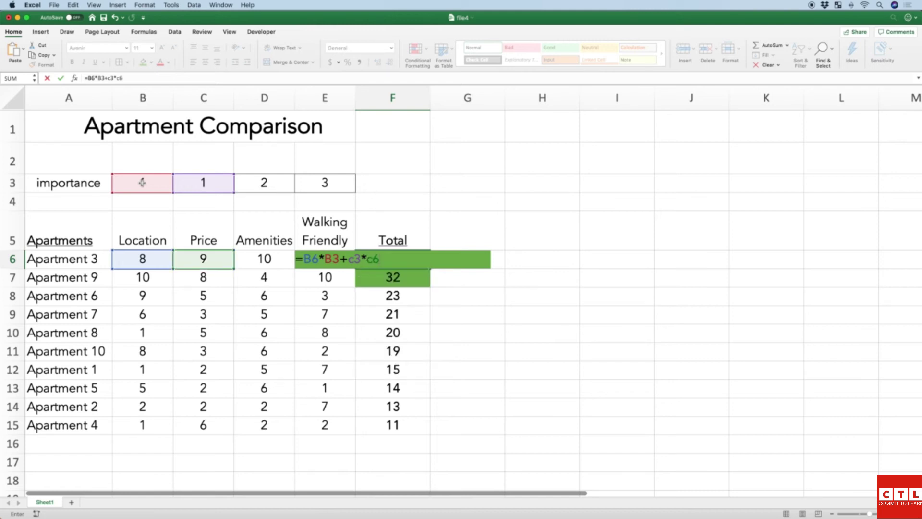
pyautogui.write('+d3')
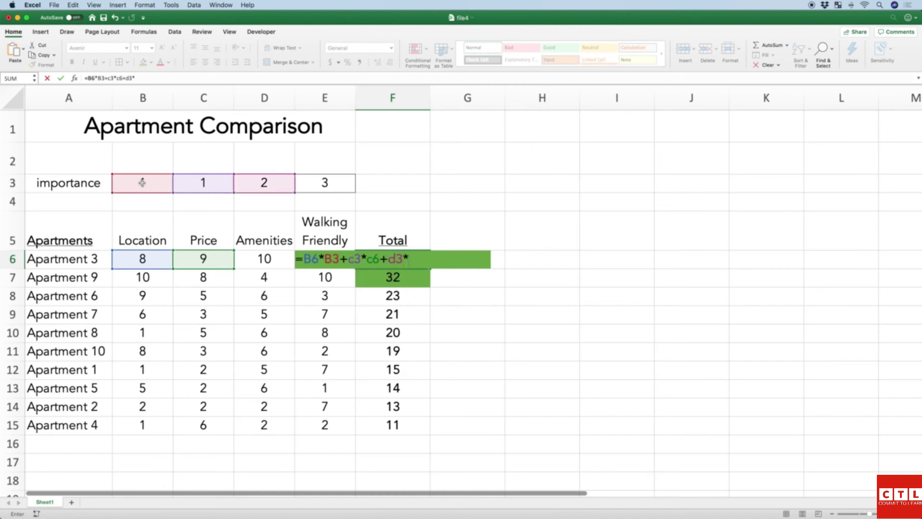
pyautogui.write('*d')
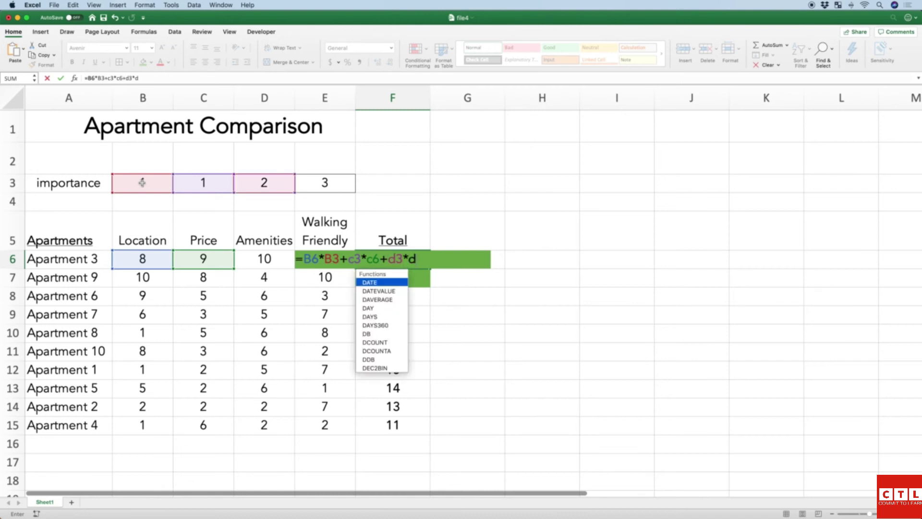
pyautogui.write('6')
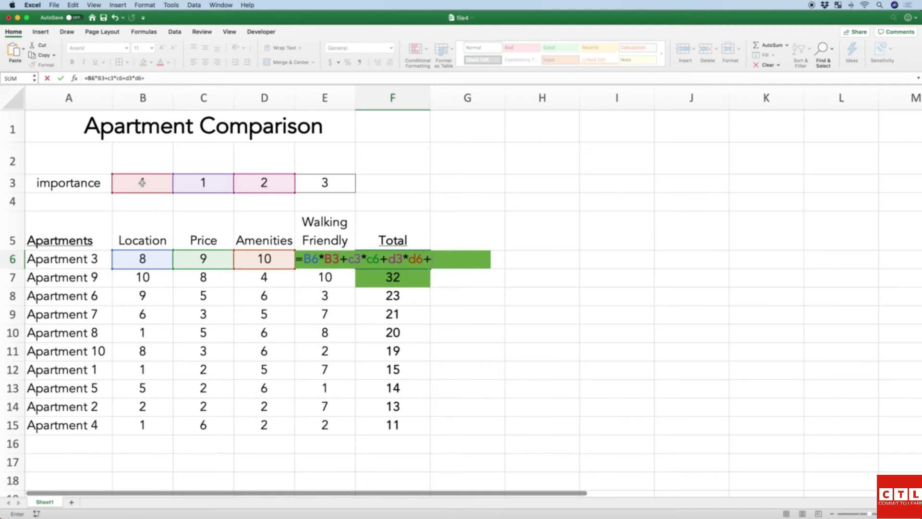
pyautogui.write('+e')
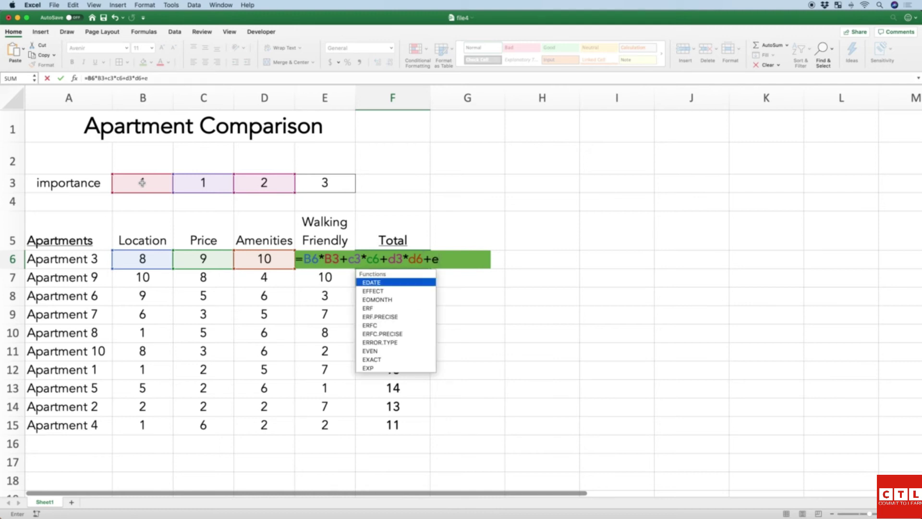
pyautogui.write('3*')
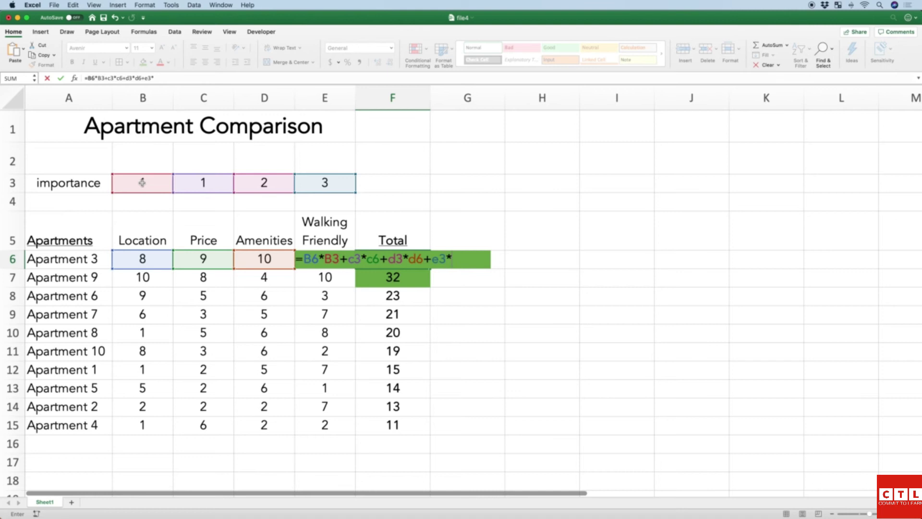
pyautogui.write('e6')
pyautogui.press('Return')
pyautogui.press('Up')
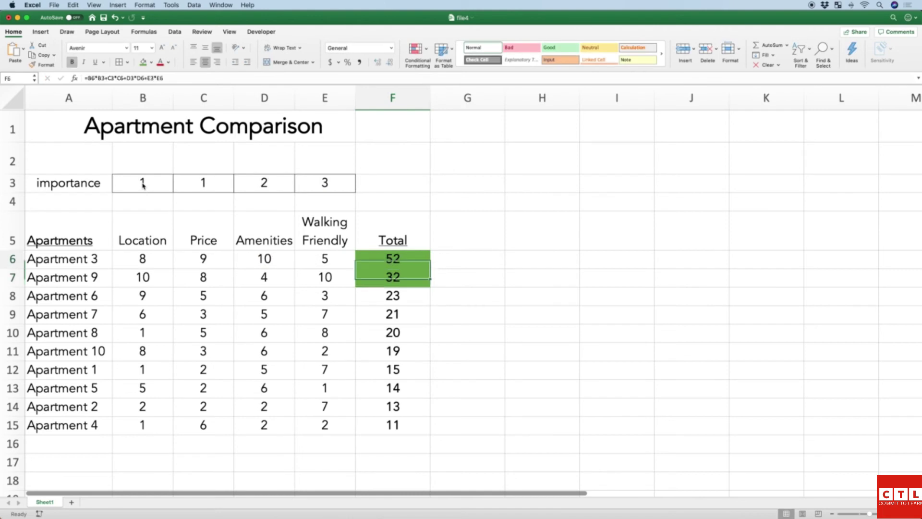
# Check the cell references of the F6 formula, fill it down through F15, and inspect the copied formula in F15.
pyautogui.click(168, 78)
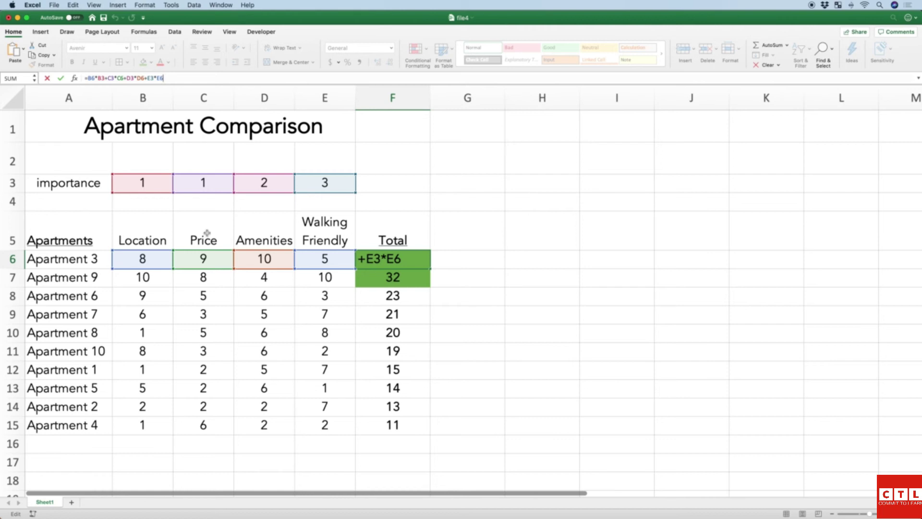
pyautogui.press('Return')
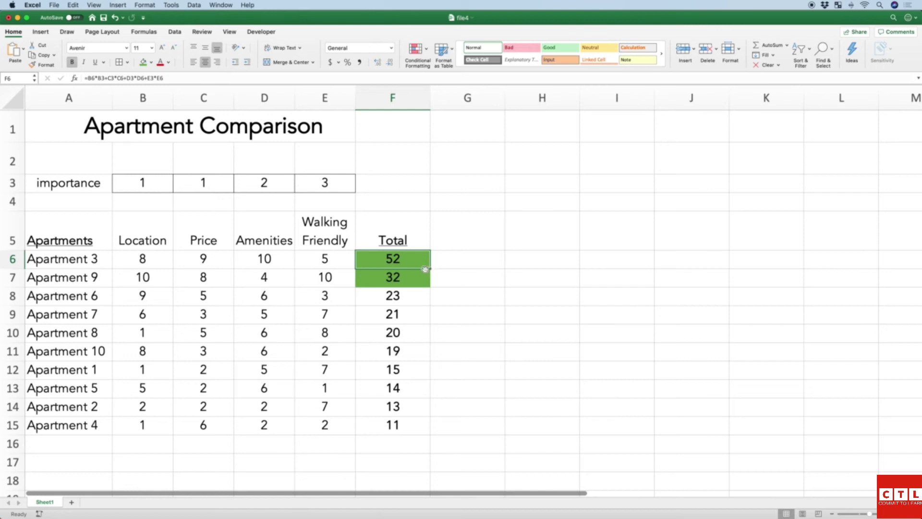
pyautogui.moveTo(431, 268); pyautogui.dragTo(428, 431)
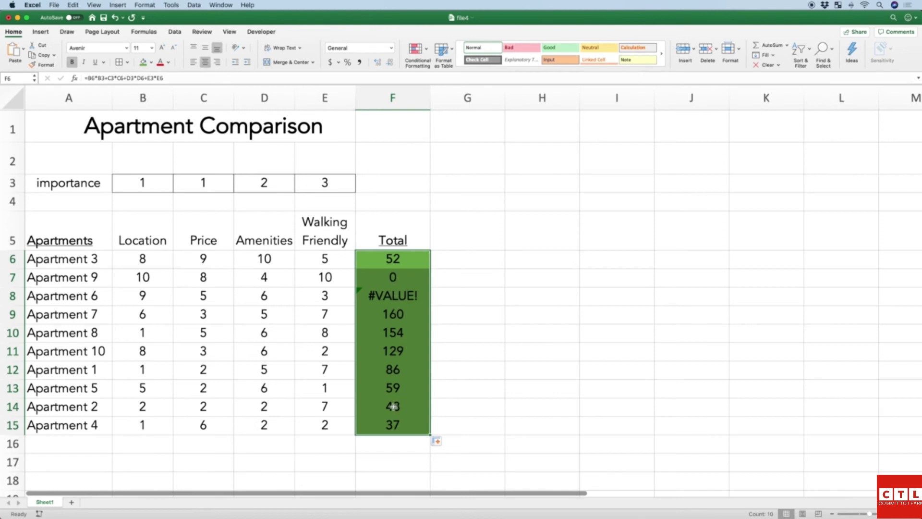
pyautogui.click(393, 424)
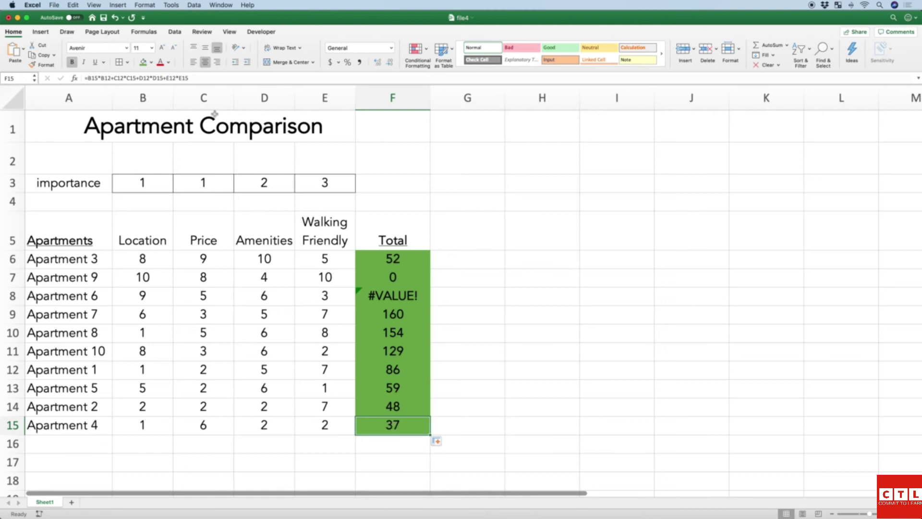
# Examine which cells the copied formula in F15 references, leave it unchanged, and return to cell F6.
pyautogui.click(203, 78)
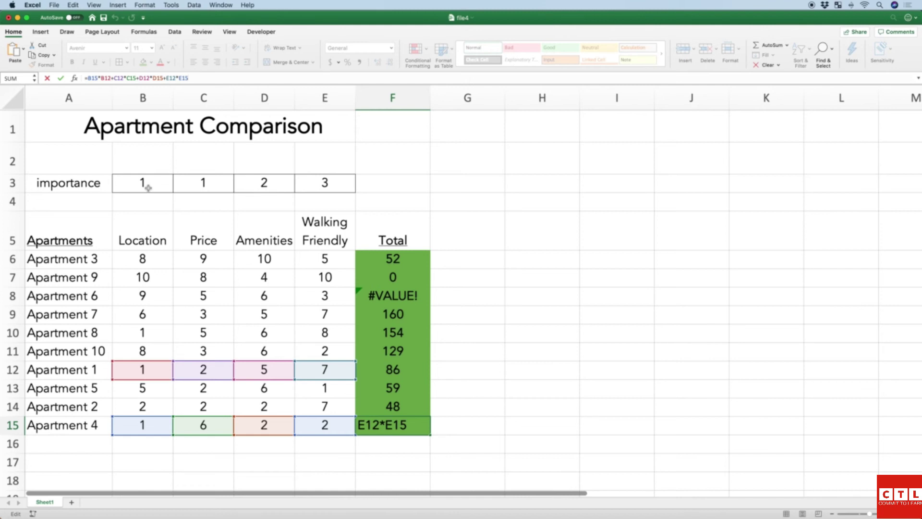
pyautogui.press('Return')
pyautogui.press('Up')
pyautogui.press('Up')
pyautogui.press('Up')
pyautogui.press('Up')
pyautogui.press('Up')
pyautogui.press('Up')
pyautogui.press('Up')
pyautogui.press('Up')
pyautogui.press('Up')
pyautogui.press('Up')
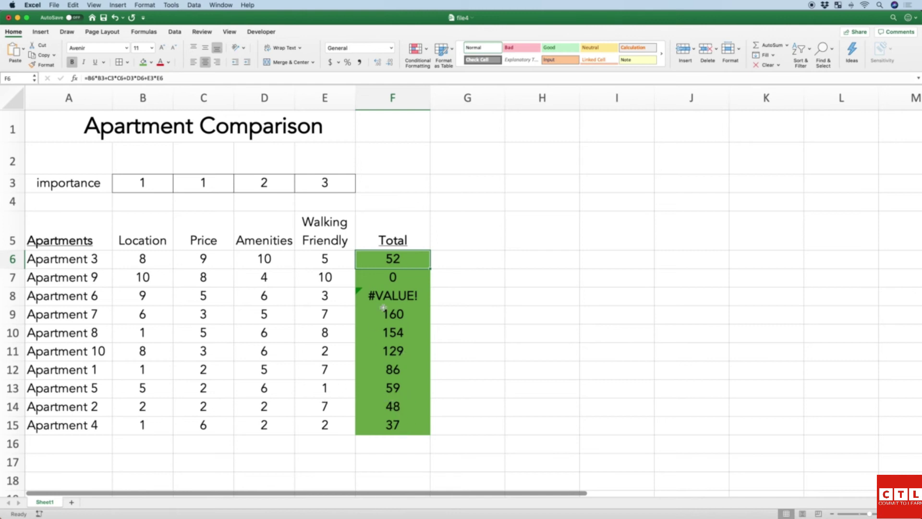
# Make the importance references in F6 absolute so the formula reads =B6*$B$3+$C$3*C6+$D$3*D6+$E$3*E6.
pyautogui.doubleClick(389, 261)
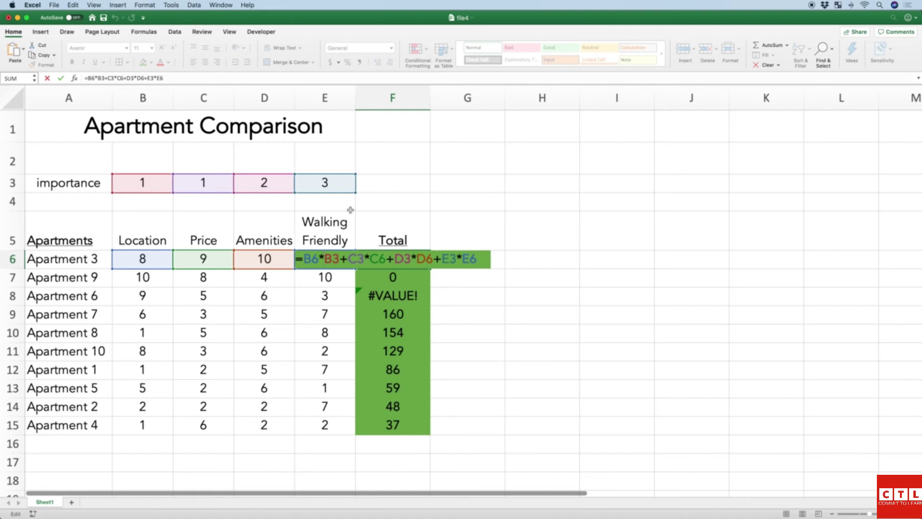
pyautogui.write('$')
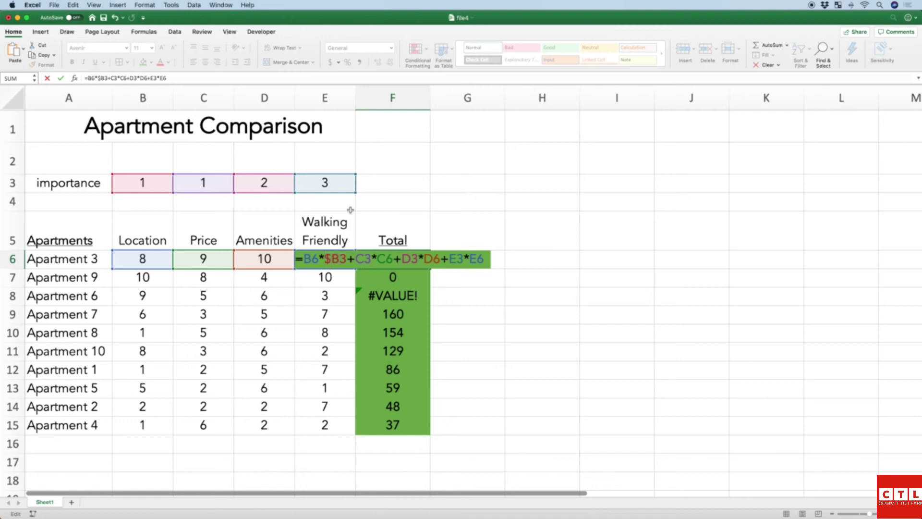
pyautogui.write('$')
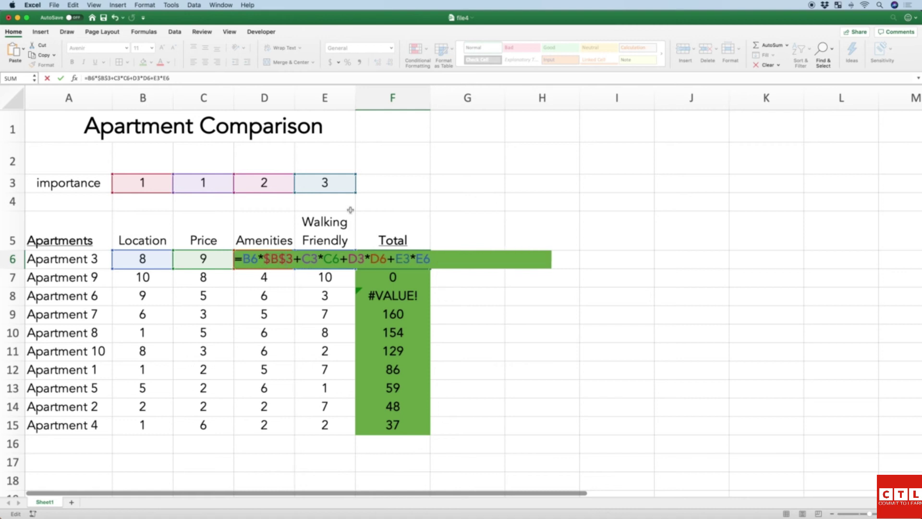
pyautogui.write('$C$C')
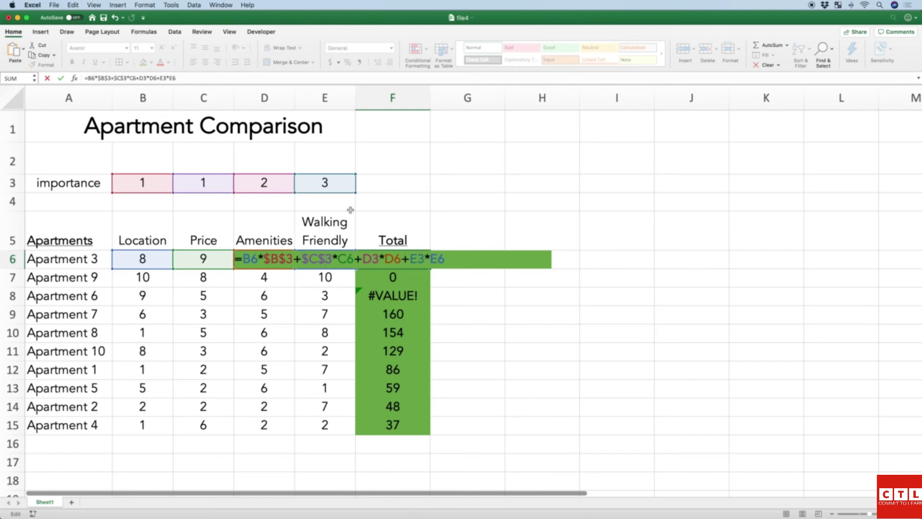
pyautogui.write('$')
pyautogui.press('Right')
pyautogui.write('$B')
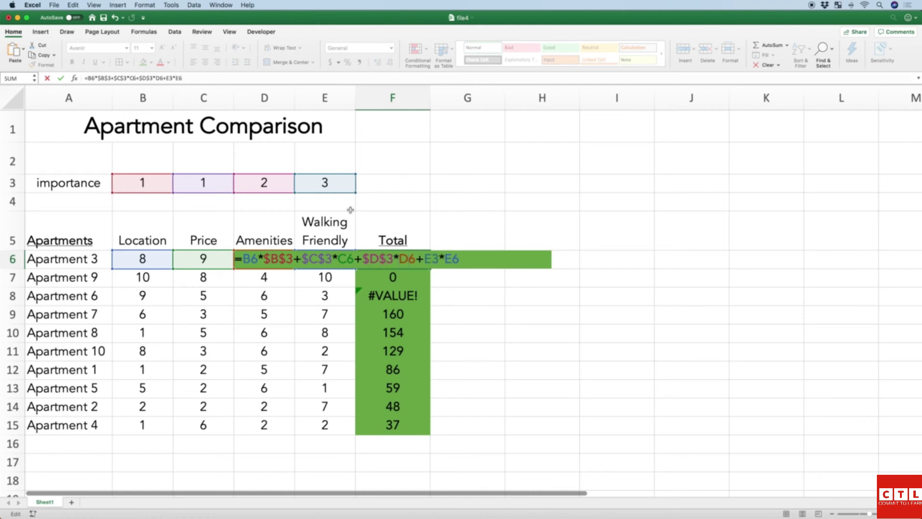
pyautogui.write('$')
pyautogui.press('Right')
pyautogui.write('$')
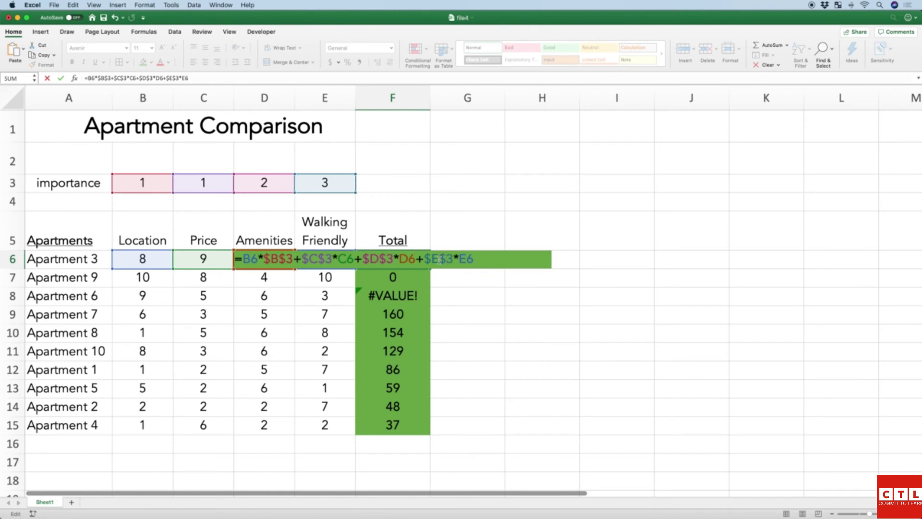
pyautogui.hotkey('ctrl', 'Return')
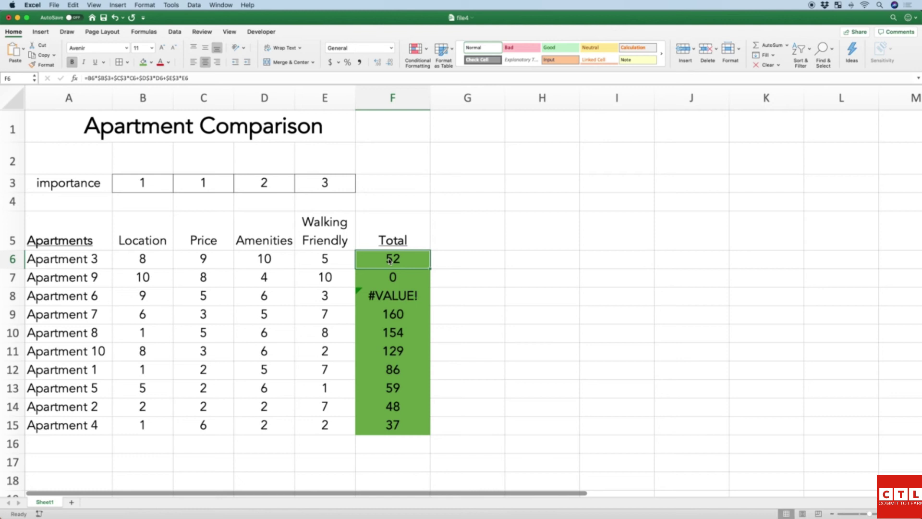
# Copy the F6 formula with its absolute references into the Total cells F6 through F15.
pyautogui.press('super+c')
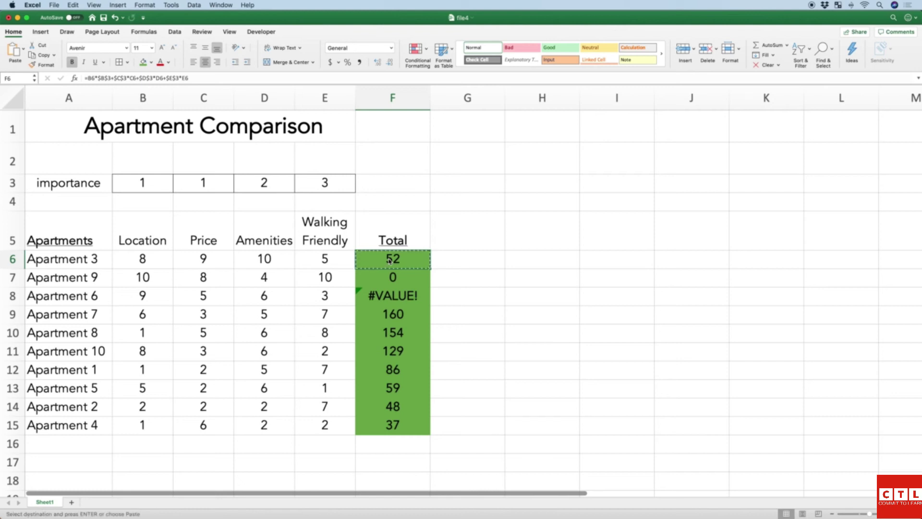
pyautogui.hotkey('shift', 'Down')
pyautogui.hotkey('shift', 'Down')
pyautogui.hotkey('shift', 'Down')
pyautogui.hotkey('shift', 'Down')
pyautogui.hotkey('shift', 'Down')
pyautogui.hotkey('shift', 'Down')
pyautogui.hotkey('shift', 'Down')
pyautogui.hotkey('shift', 'Down')
pyautogui.hotkey('shift', 'Down')
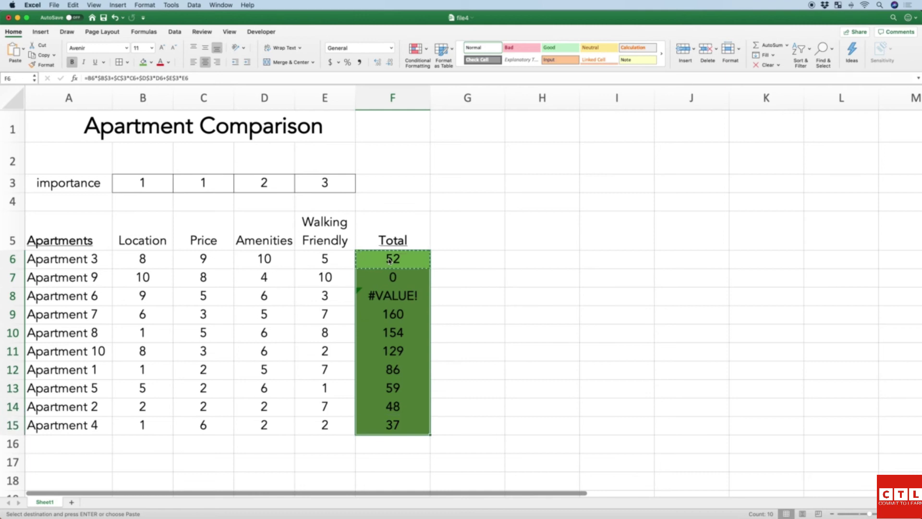
pyautogui.press('super+v')
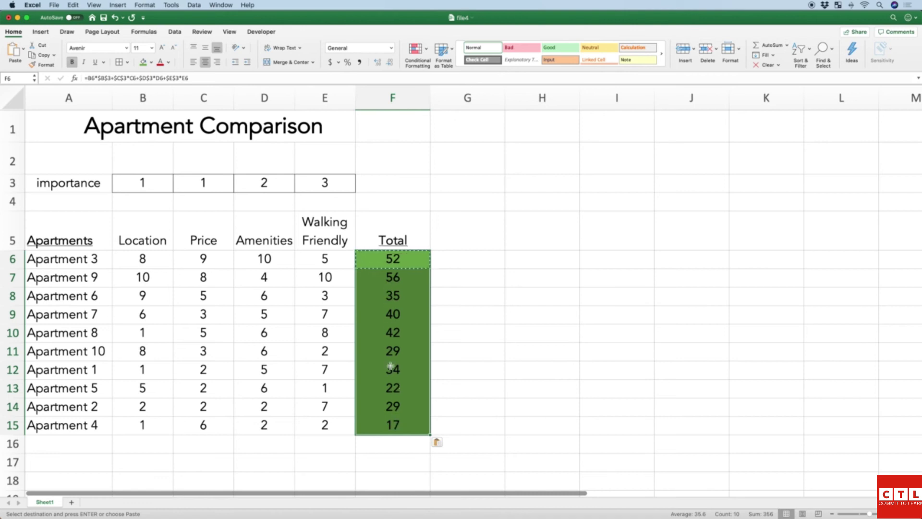
# Check which importance and rating cells the newly copied formula in F15 references.
pyautogui.click(393, 424)
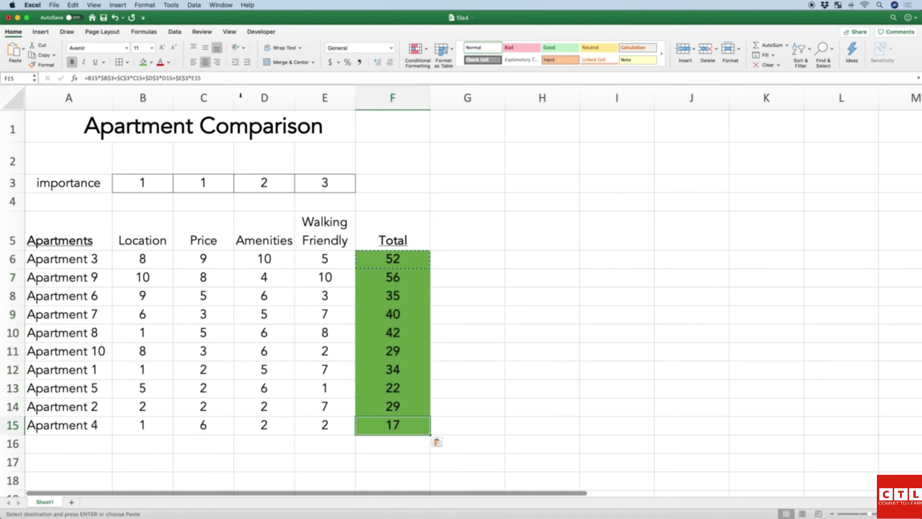
pyautogui.click(220, 77)
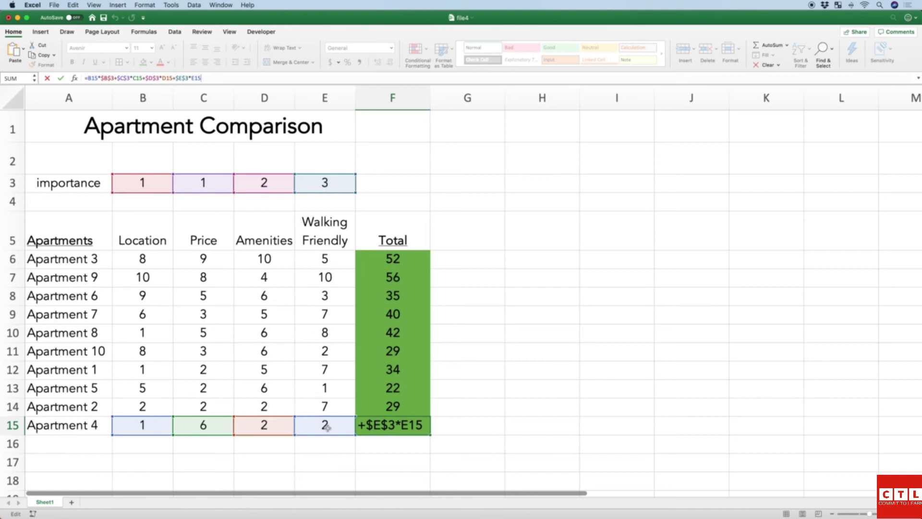
pyautogui.press('Return')
pyautogui.click(143, 237)
pyautogui.click(324, 277)
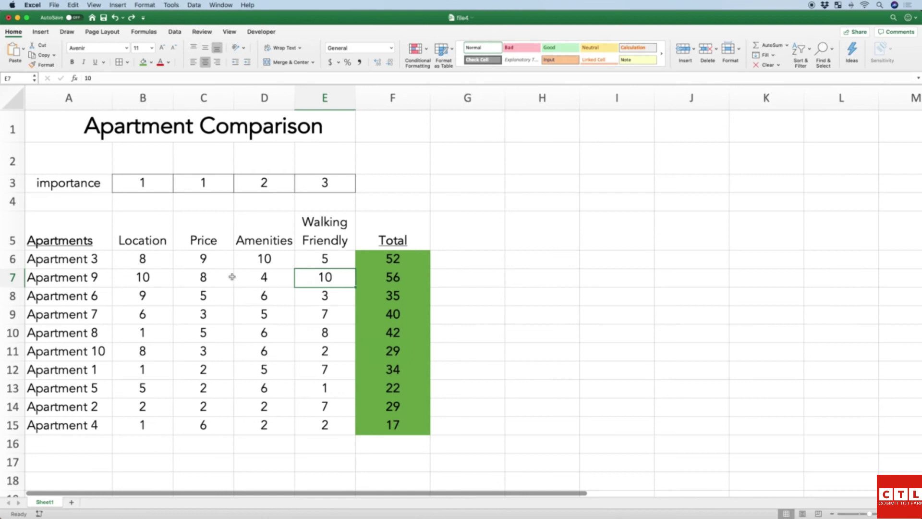
# Sort the apartment table A5:F15 by Total values from largest to smallest, keeping row 5 as headers, and check the top-ranked row.
pyautogui.click(68, 235)
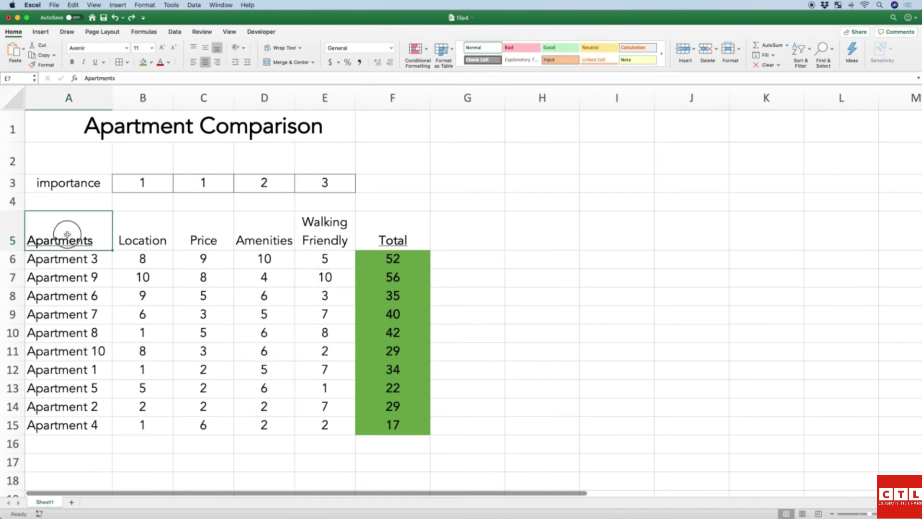
pyautogui.moveTo(68, 234); pyautogui.dragTo(376, 431)
pyautogui.click(62, 229)
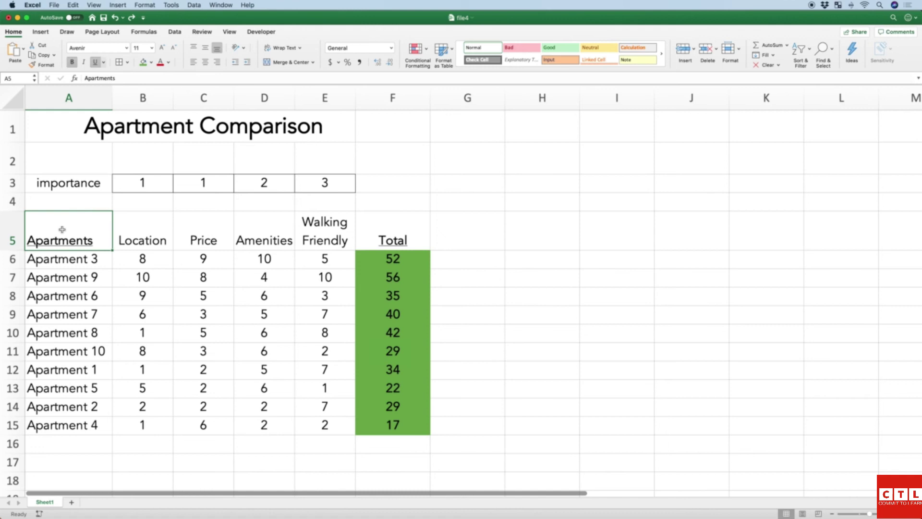
pyautogui.hotkey('shift', 'Right')
pyautogui.hotkey('shift', 'Right')
pyautogui.hotkey('shift', 'Right')
pyautogui.hotkey('shift', 'Right')
pyautogui.hotkey('shift', 'Right')
pyautogui.hotkey('shift', 'Down')
pyautogui.hotkey('shift', 'Down')
pyautogui.hotkey('shift', 'Down')
pyautogui.hotkey('shift', 'Down')
pyautogui.hotkey('shift', 'Down')
pyautogui.hotkey('shift', 'Down')
pyautogui.hotkey('shift', 'Down')
pyautogui.hotkey('shift', 'Down')
pyautogui.hotkey('shift', 'Down')
pyautogui.hotkey('shift', 'Down')
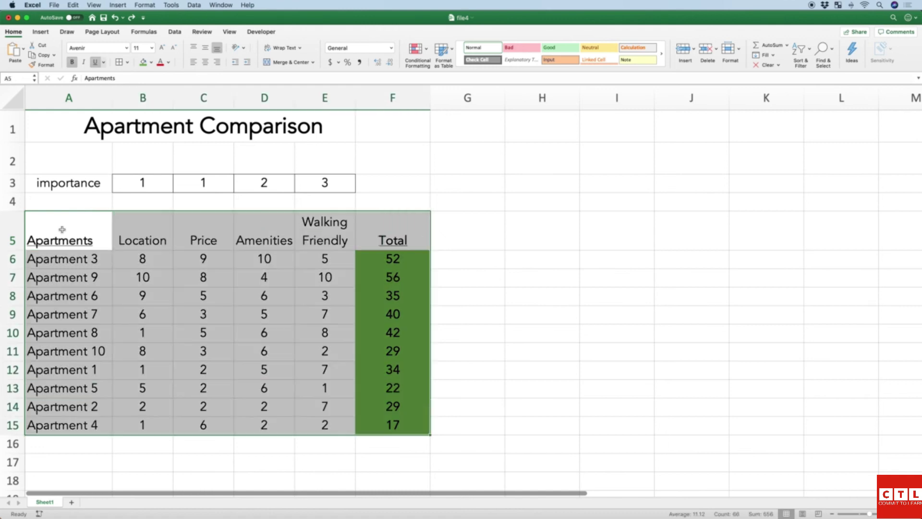
pyautogui.click(176, 32)
pyautogui.click(260, 52)
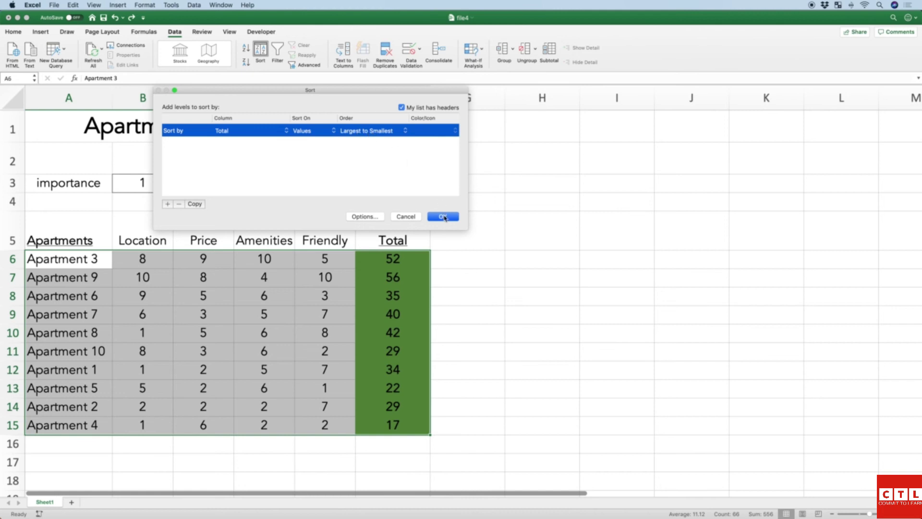
pyautogui.click(443, 217)
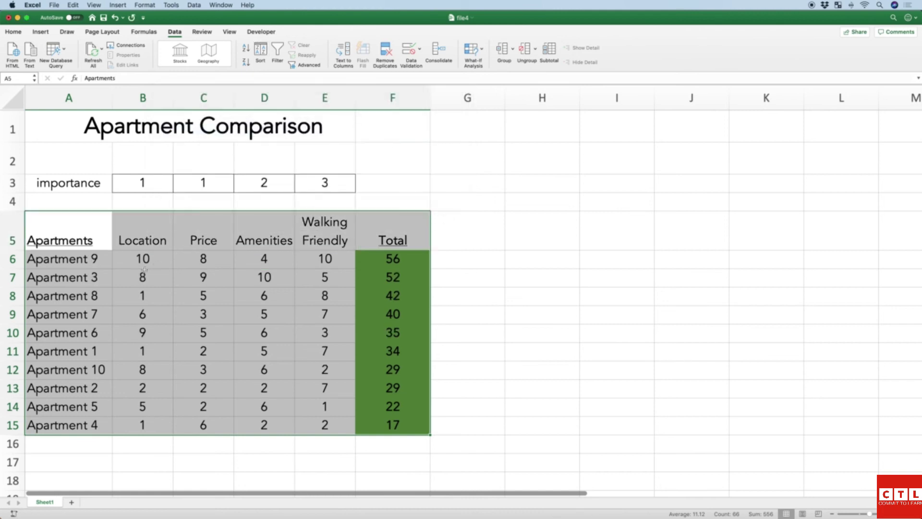
pyautogui.click(88, 261)
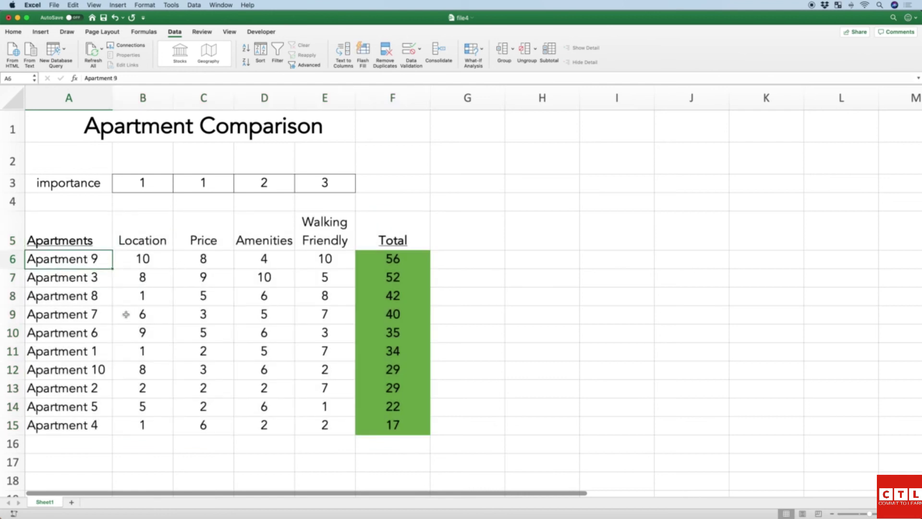
pyautogui.click(389, 260)
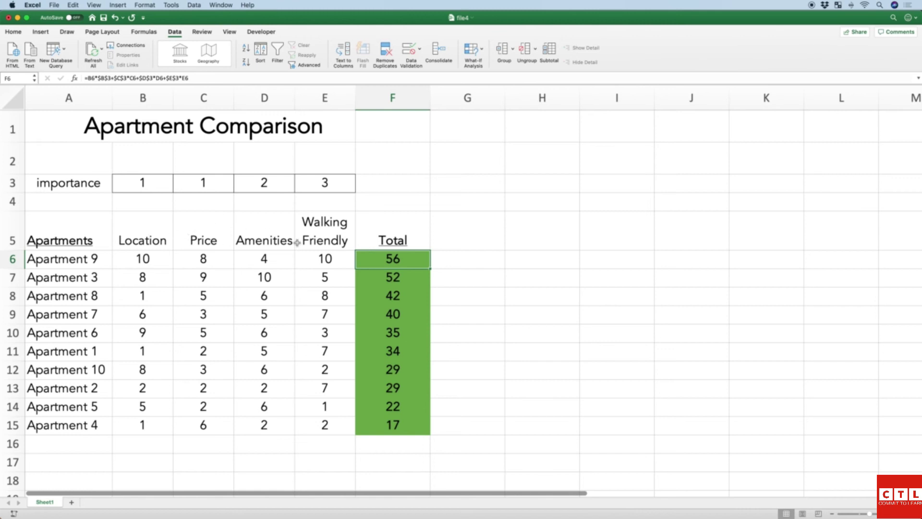
# Remove the green fill from the Total cells F7 through F15.
pyautogui.click(384, 278)
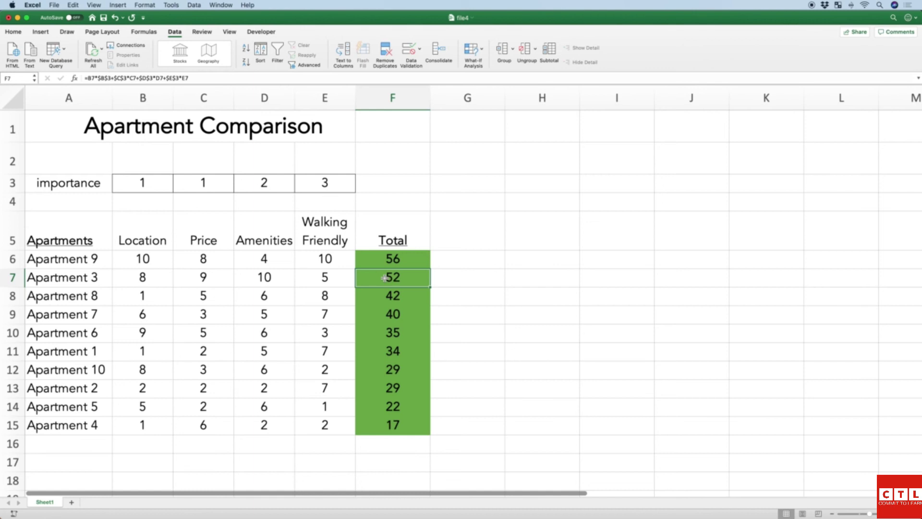
pyautogui.hotkey('ctrl', 'shift', 'Down')
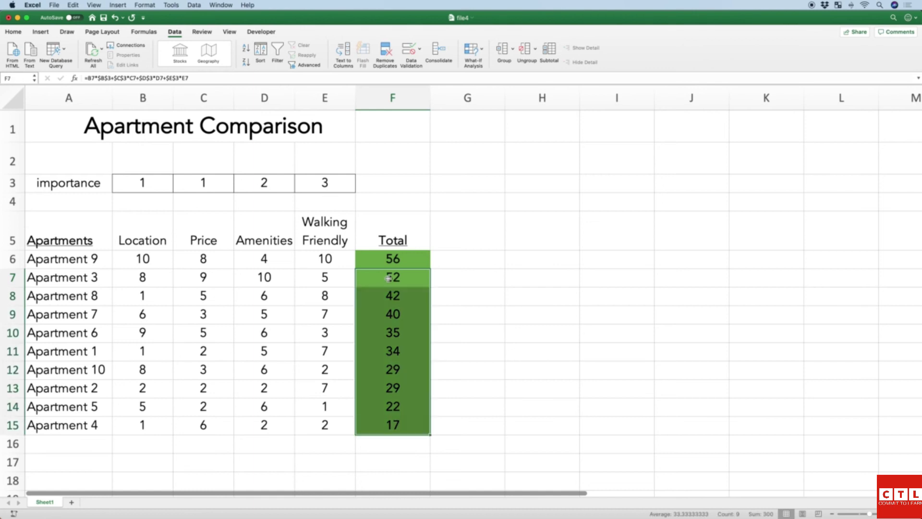
pyautogui.click(450, 279)
pyautogui.moveTo(398, 279); pyautogui.dragTo(387, 423)
pyautogui.click(13, 32)
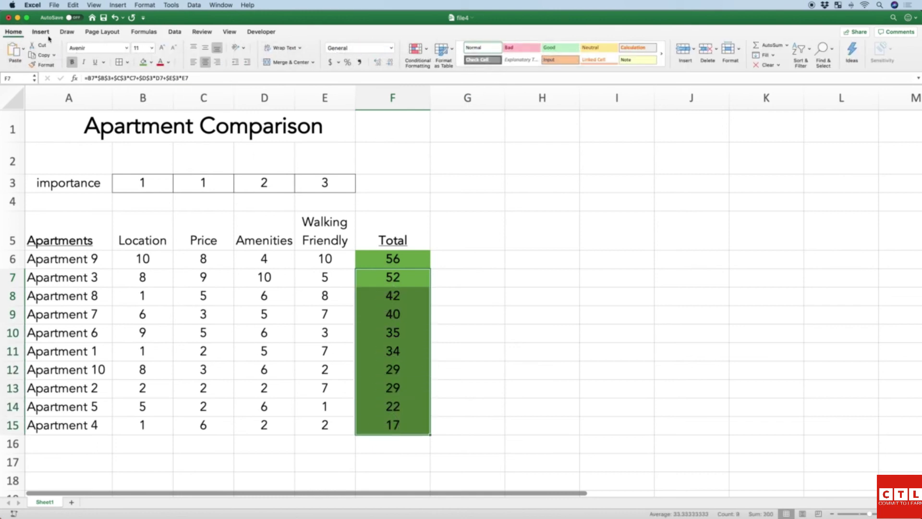
pyautogui.click(152, 65)
pyautogui.click(173, 76)
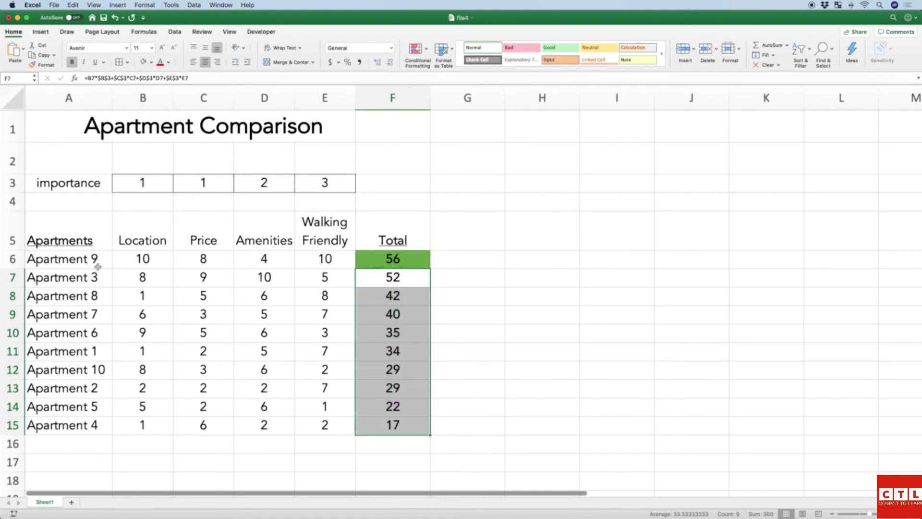
# Fill the whole top-ranked apartment row, A6 through F6, with the green theme color.
pyautogui.click(62, 259)
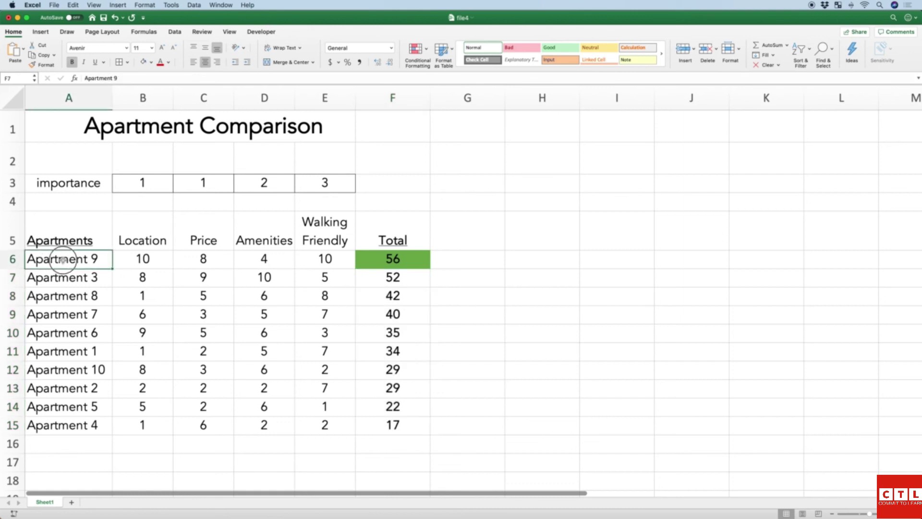
pyautogui.moveTo(61, 260); pyautogui.dragTo(373, 259)
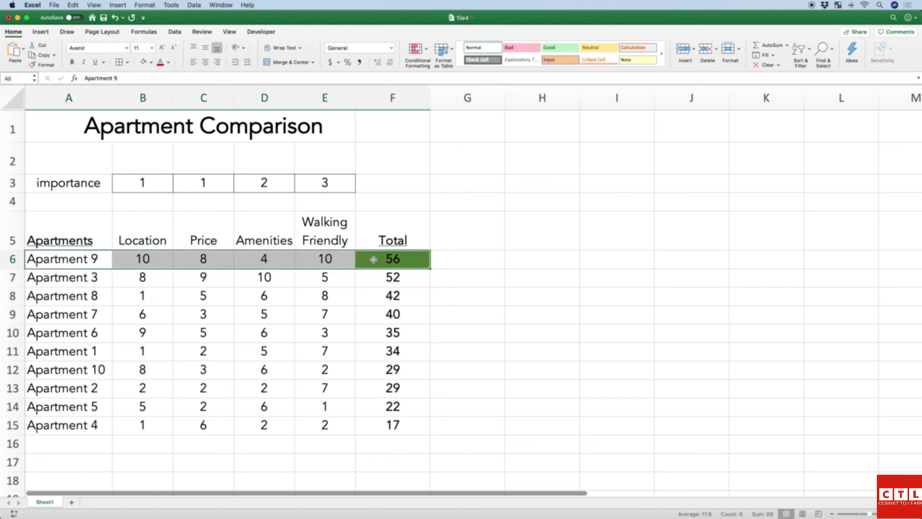
pyautogui.click(151, 63)
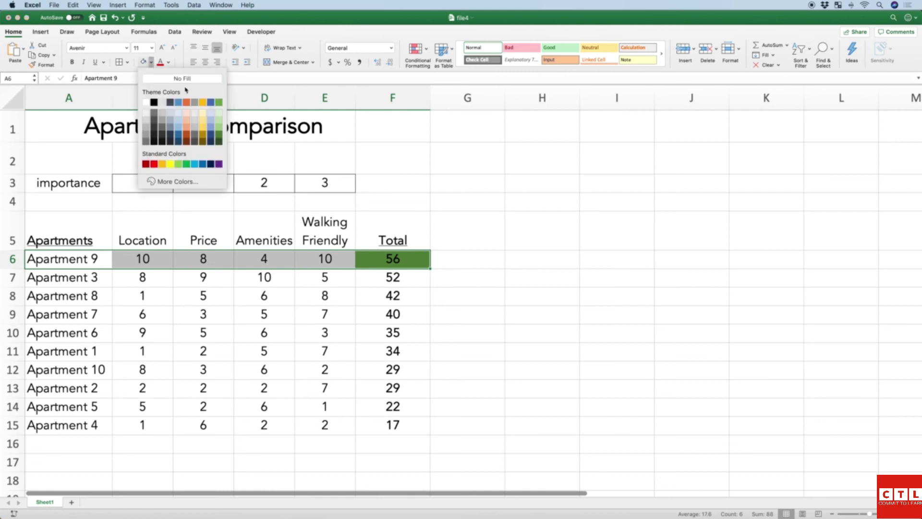
pyautogui.click(219, 102)
pyautogui.click(180, 297)
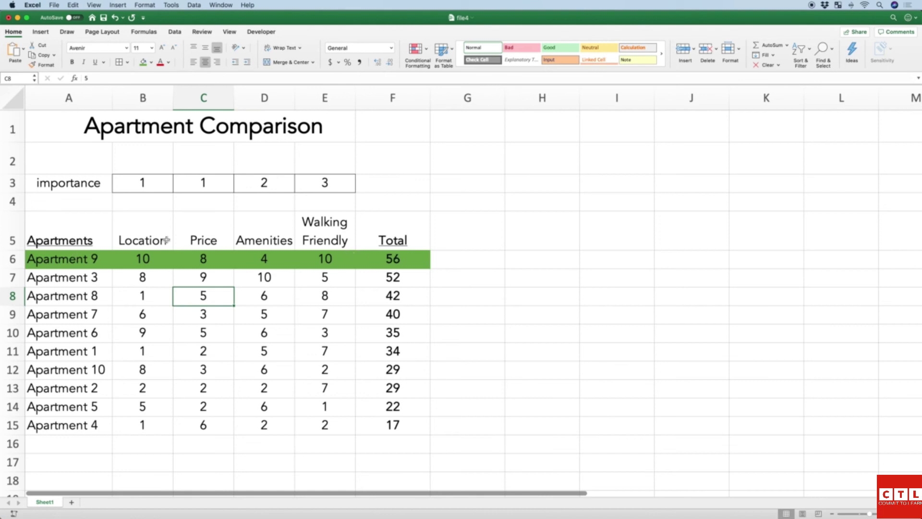
# Review the importance values in row 3 against their category headings and the top apartment's Total.
pyautogui.click(142, 186)
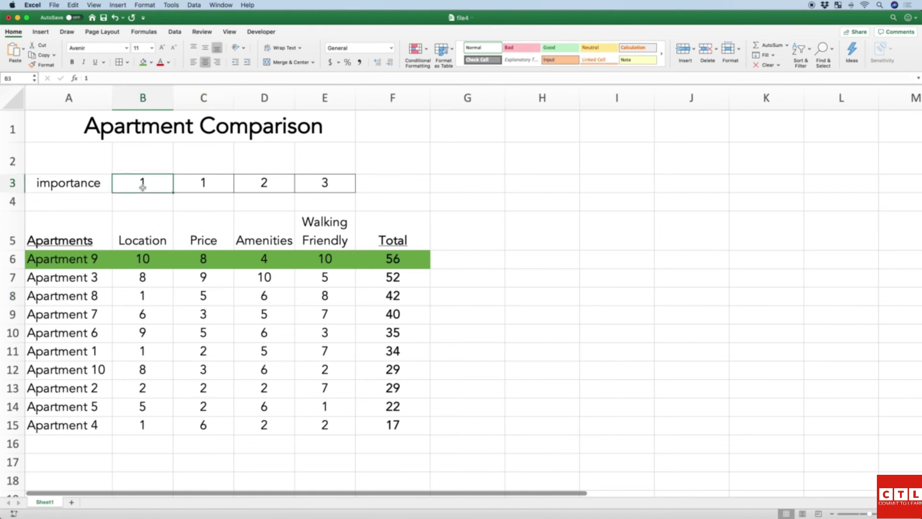
pyautogui.click(143, 248)
pyautogui.click(206, 187)
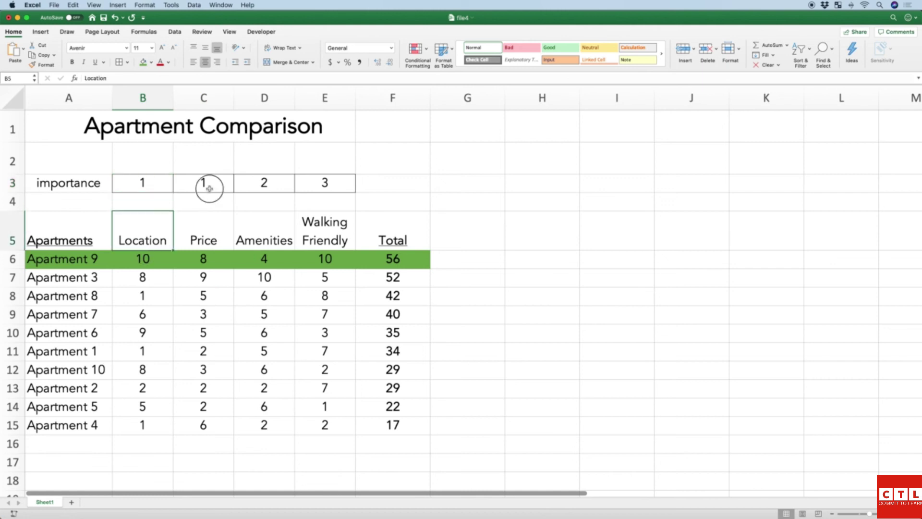
pyautogui.click(210, 233)
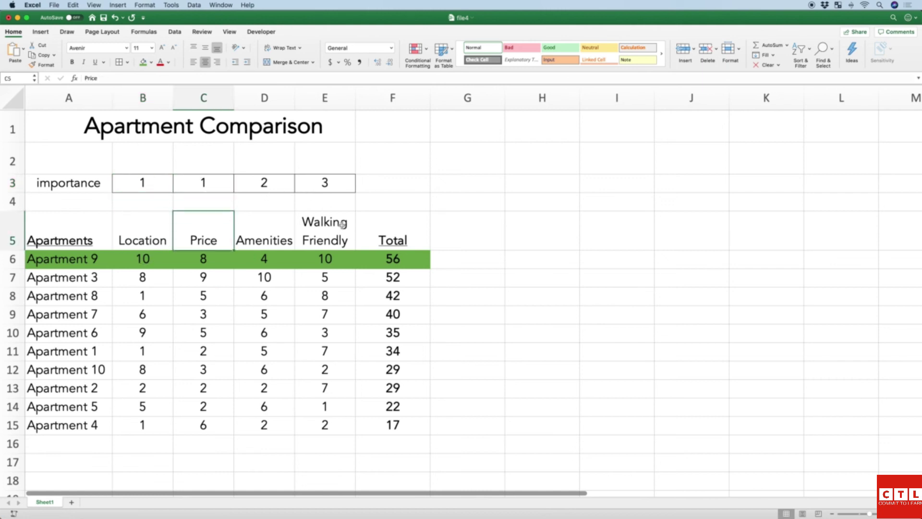
pyautogui.click(395, 259)
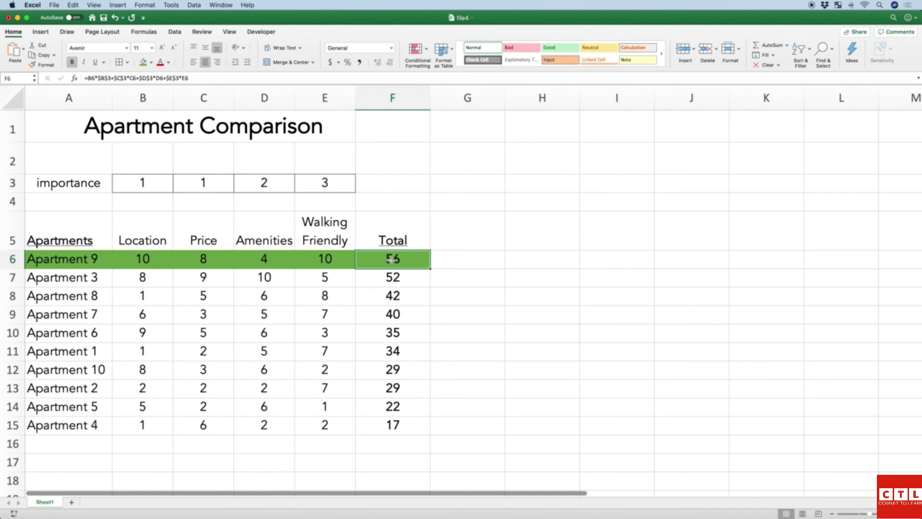
pyautogui.click(326, 182)
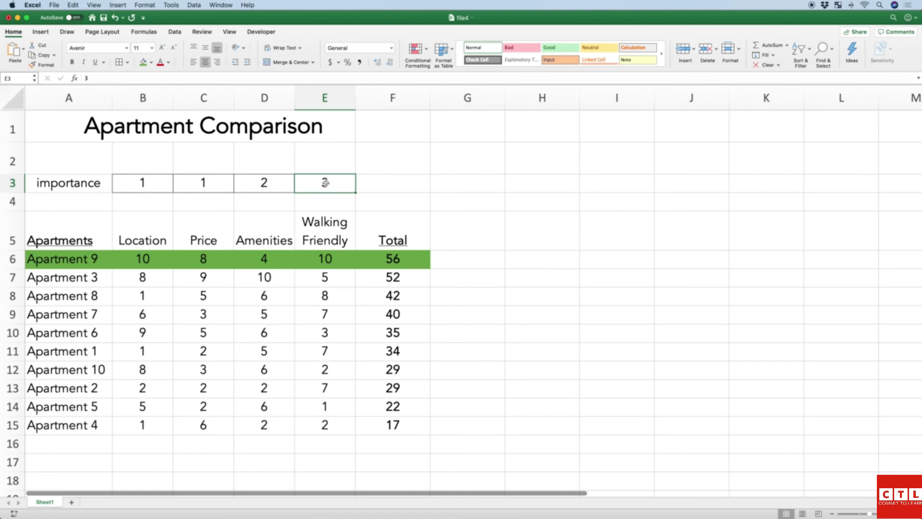
# Try Walking Friendly importance values of 2, 3 and 5 in E3, and set the value back to 3.
pyautogui.write('2')
pyautogui.press('Tab')
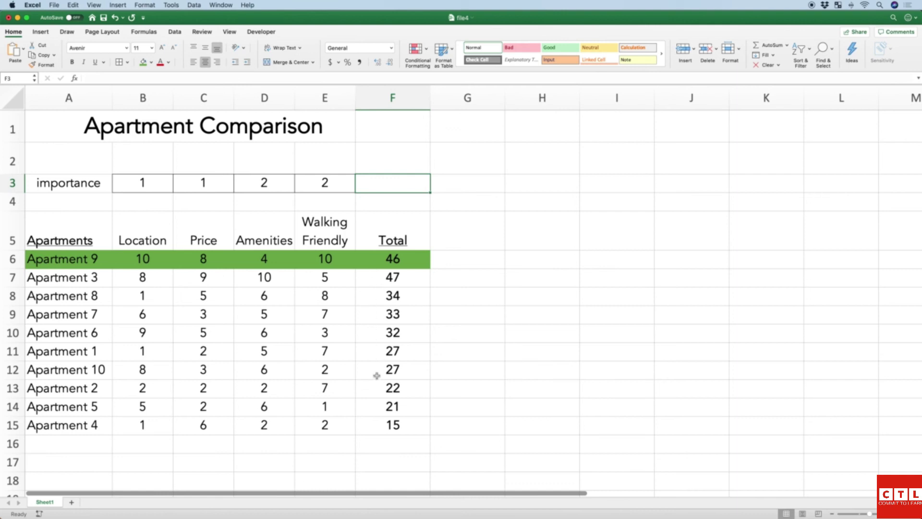
pyautogui.click(319, 186)
pyautogui.write('3')
pyautogui.press('Tab')
pyautogui.click(319, 188)
pyautogui.write('5')
pyautogui.press('Tab')
pyautogui.click(319, 188)
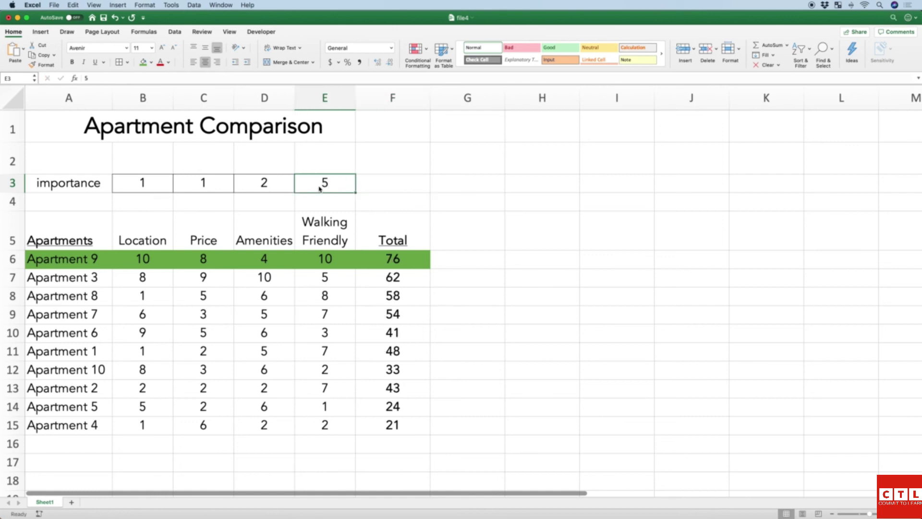
pyautogui.write('3')
pyautogui.press('Tab')
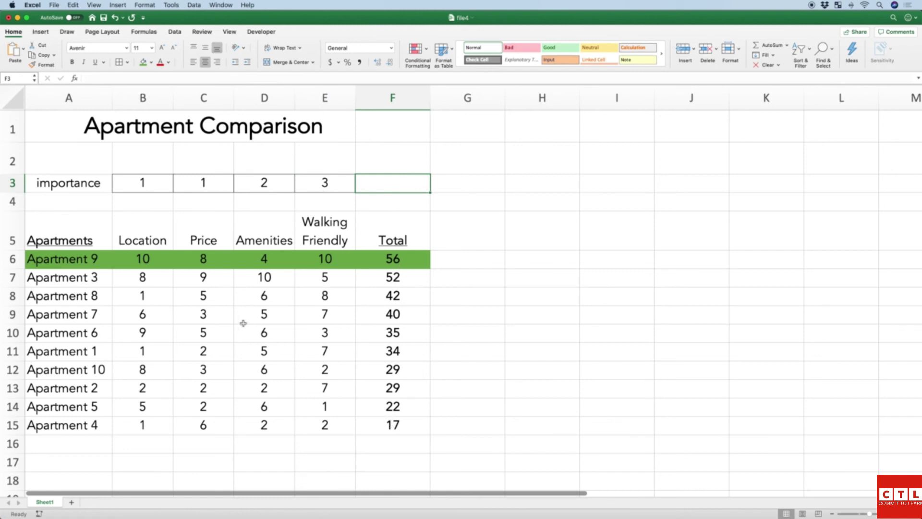
pyautogui.click(215, 297)
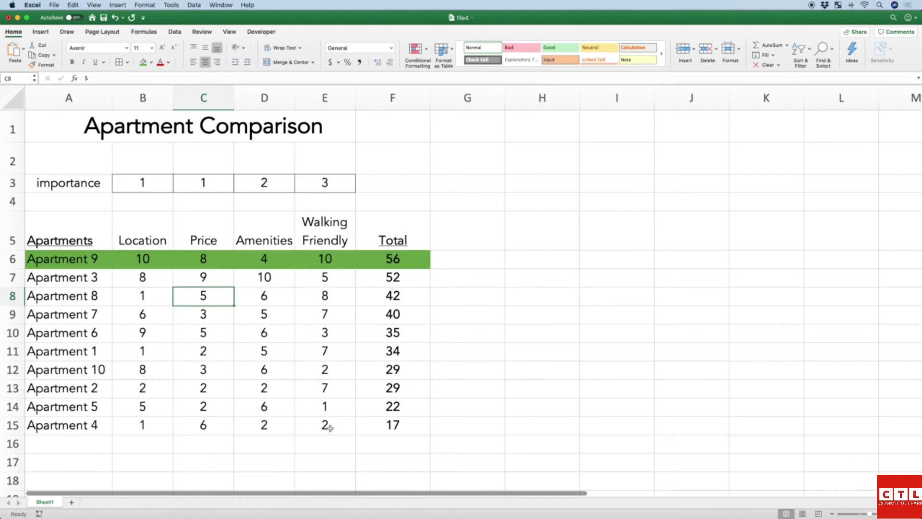
# Inspect the cell references in the top-ranked apartment's Total formula in F6.
pyautogui.click(393, 260)
pyautogui.click(212, 77)
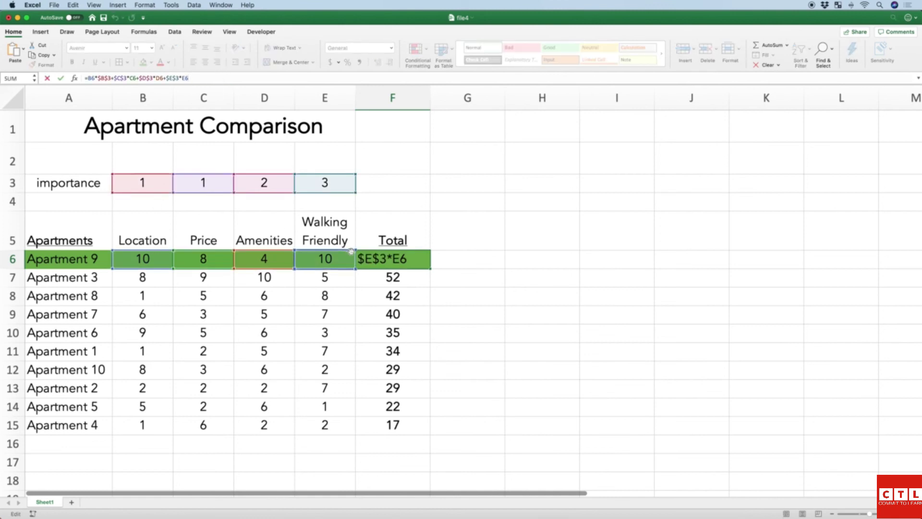
pyautogui.press('Return')
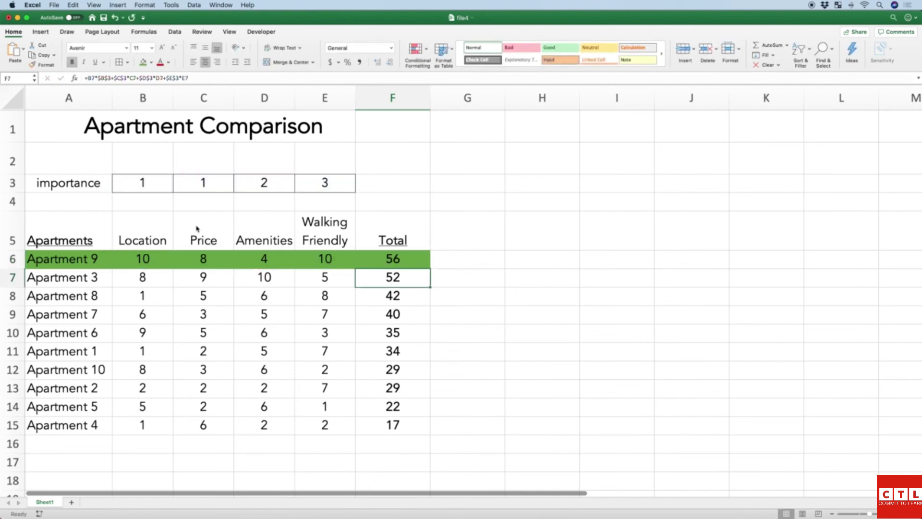
# Merge cells A1 through F1 so the Apartment Comparison title row spans the full table width.
pyautogui.click(70, 129)
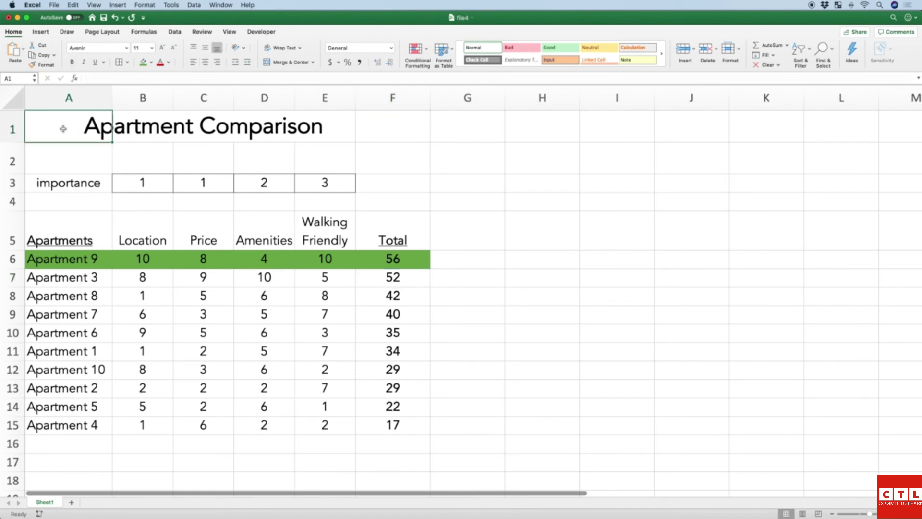
pyautogui.moveTo(64, 129); pyautogui.dragTo(403, 129)
pyautogui.rightClick(376, 130)
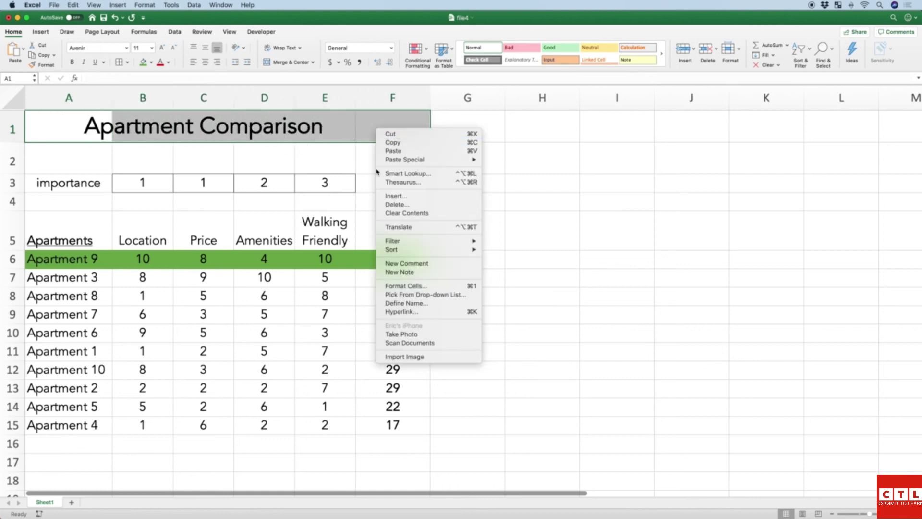
pyautogui.click(412, 287)
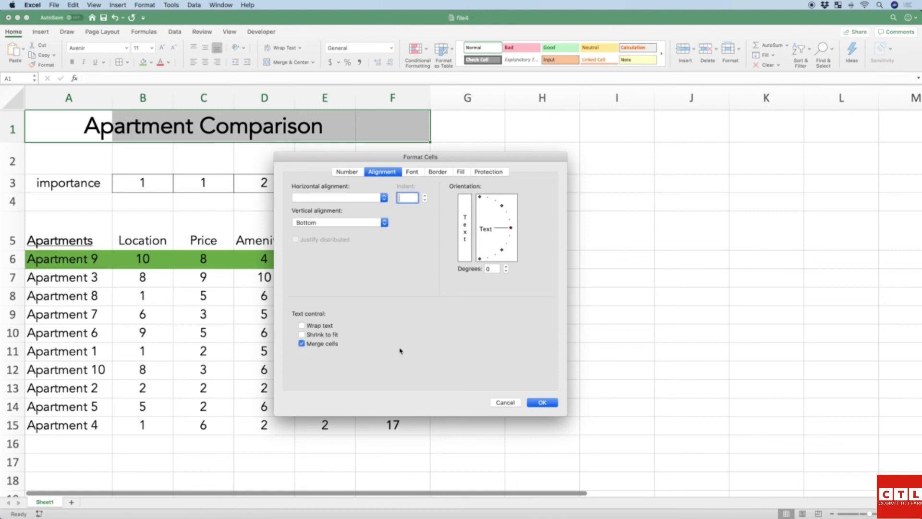
pyautogui.click(542, 403)
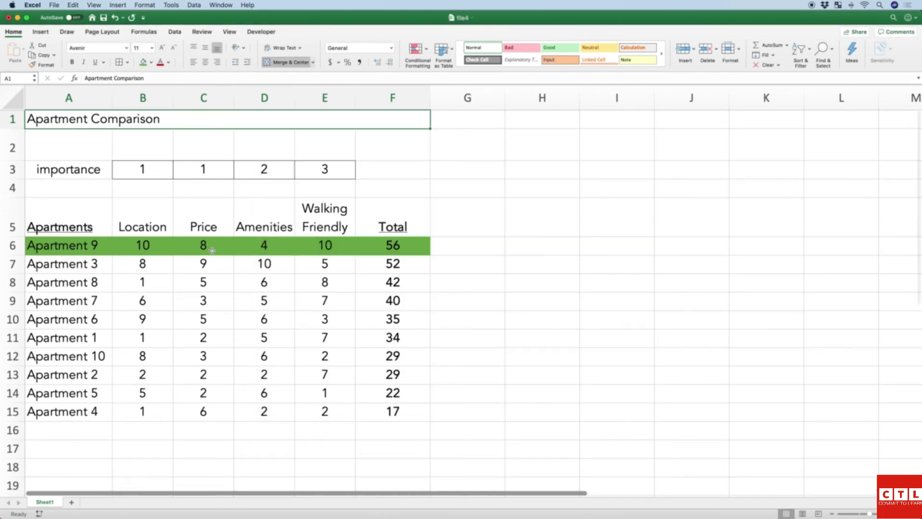
# Center the merged Apartment Comparison title, make it bold and set its font size to 20.
pyautogui.click(205, 63)
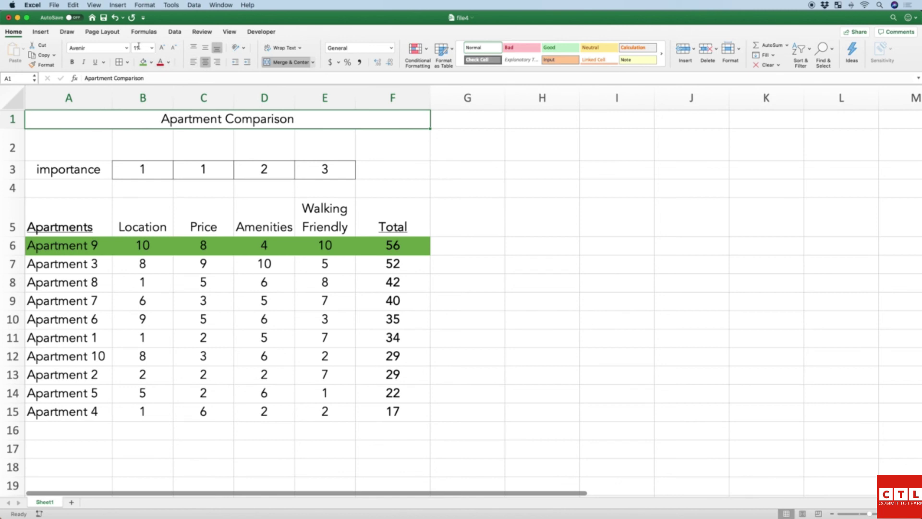
pyautogui.click(72, 62)
pyautogui.click(152, 48)
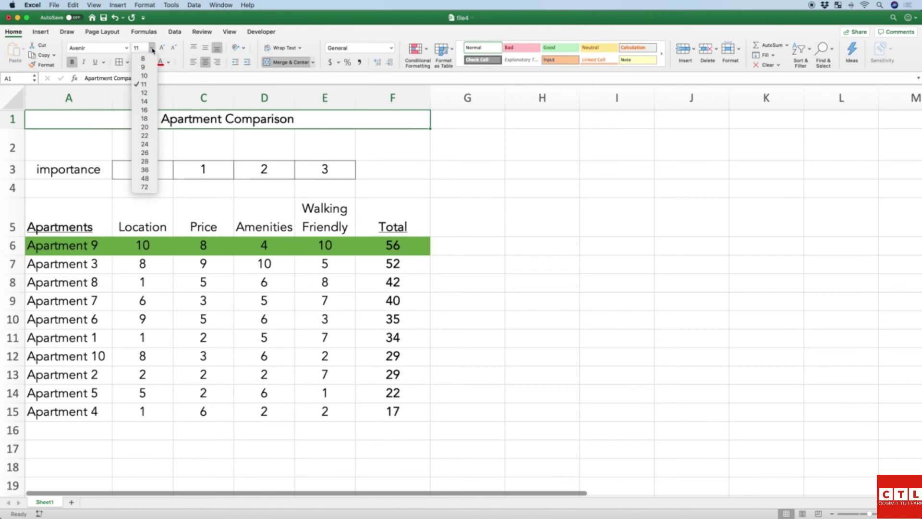
pyautogui.click(144, 127)
pyautogui.click(193, 152)
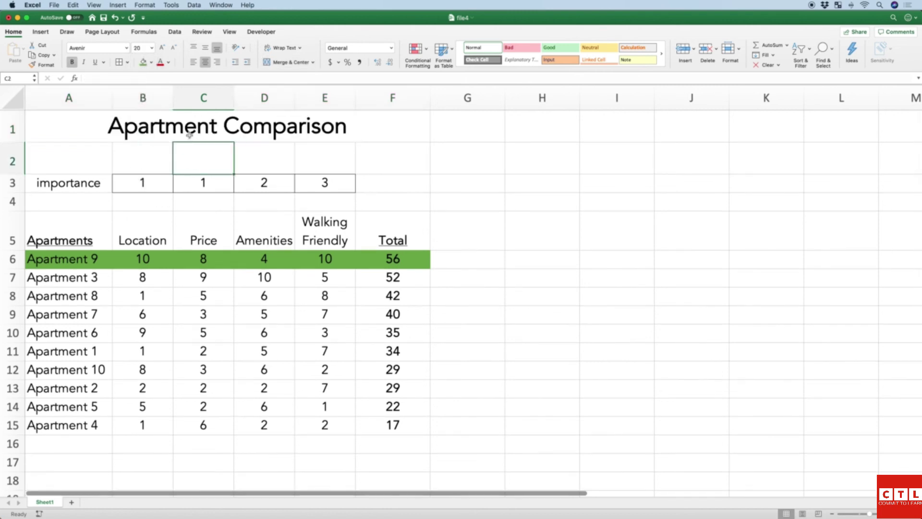
pyautogui.click(161, 129)
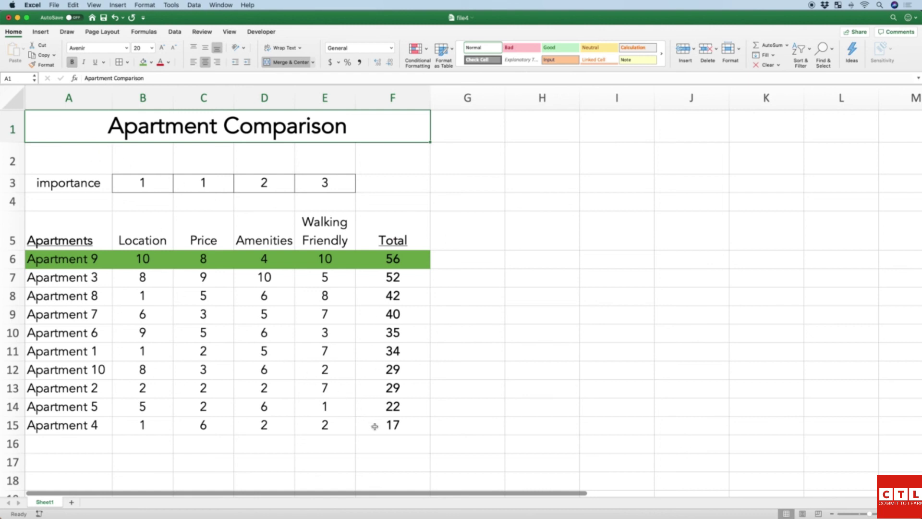
pyautogui.click(262, 332)
pyautogui.click(209, 124)
# Hide the importance row 3 and the empty row 2 above it.
pyautogui.rightClick(10, 183)
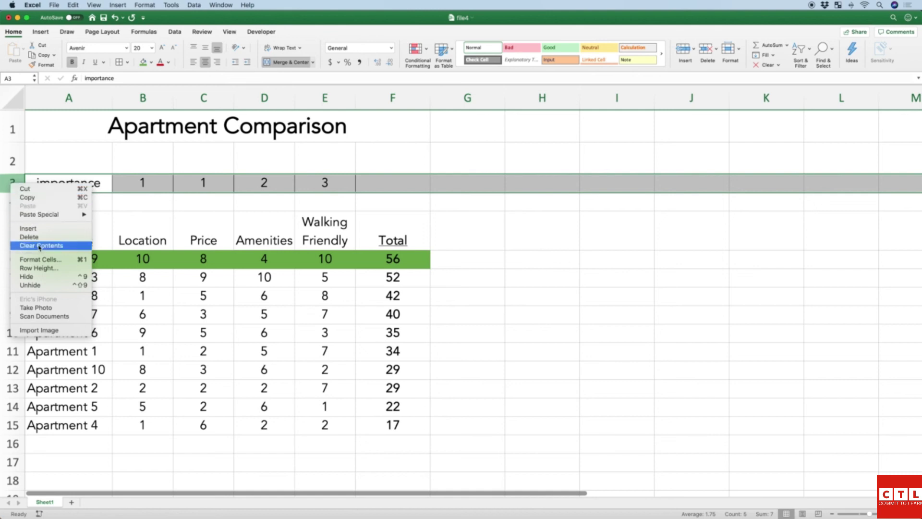
pyautogui.click(56, 277)
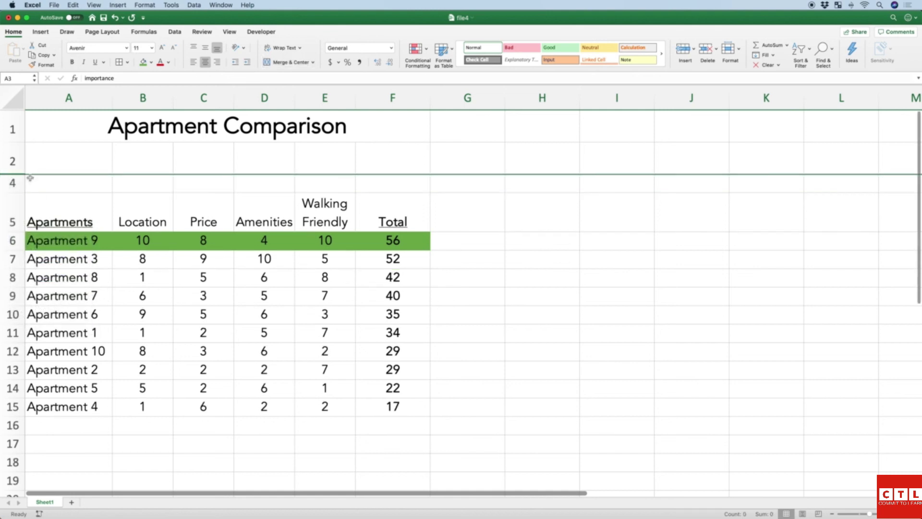
pyautogui.click(76, 164)
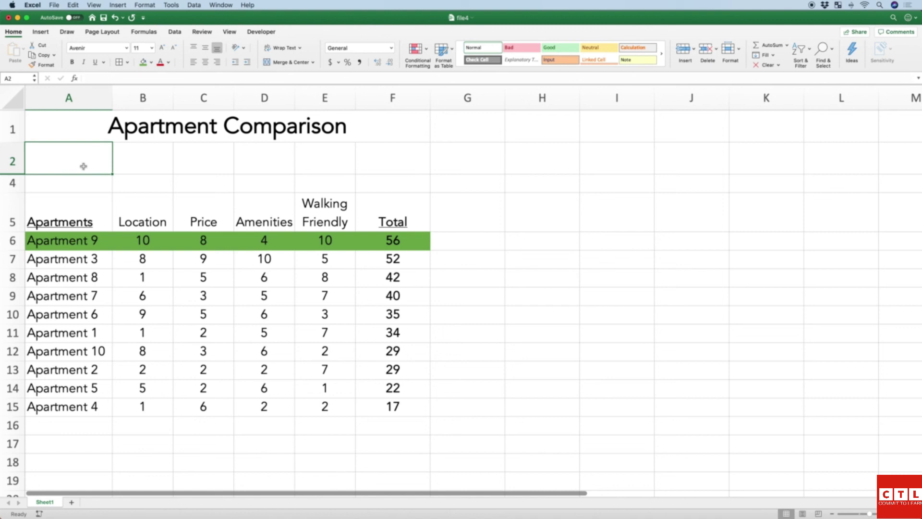
pyautogui.rightClick(16, 163)
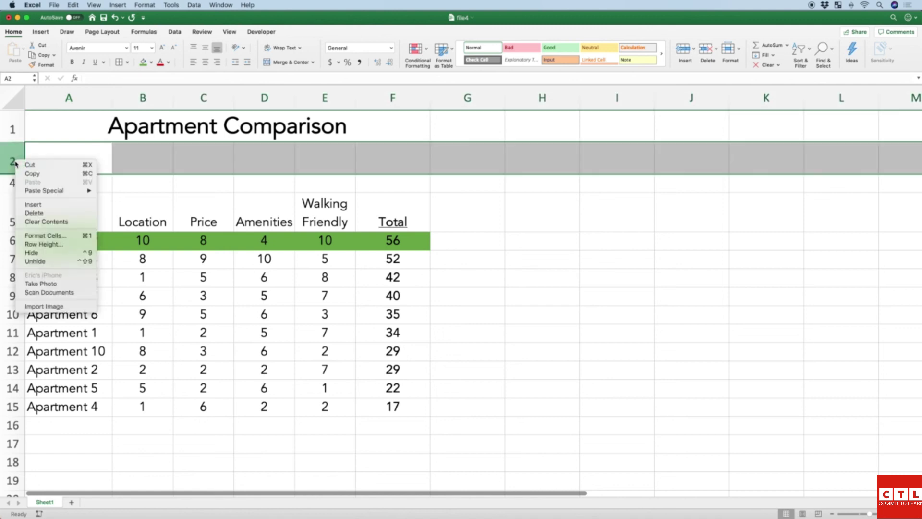
pyautogui.click(46, 252)
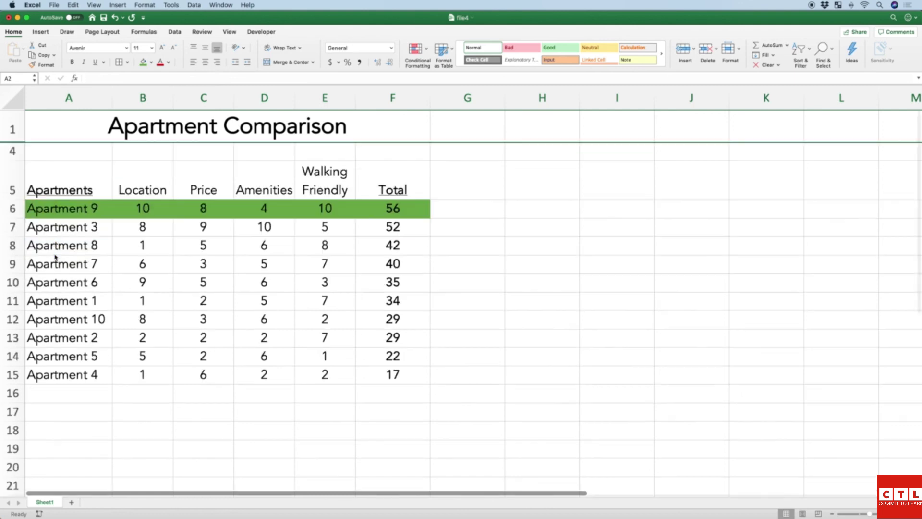
pyautogui.click(194, 229)
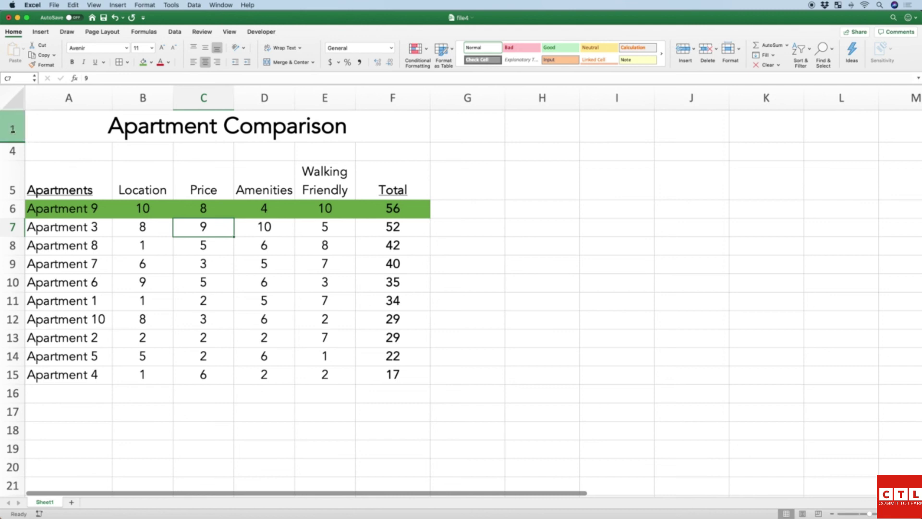
# Unhide rows 2 and 3 between the title and row 4.
pyautogui.moveTo(12, 129); pyautogui.dragTo(13, 151)
pyautogui.rightClick(13, 151)
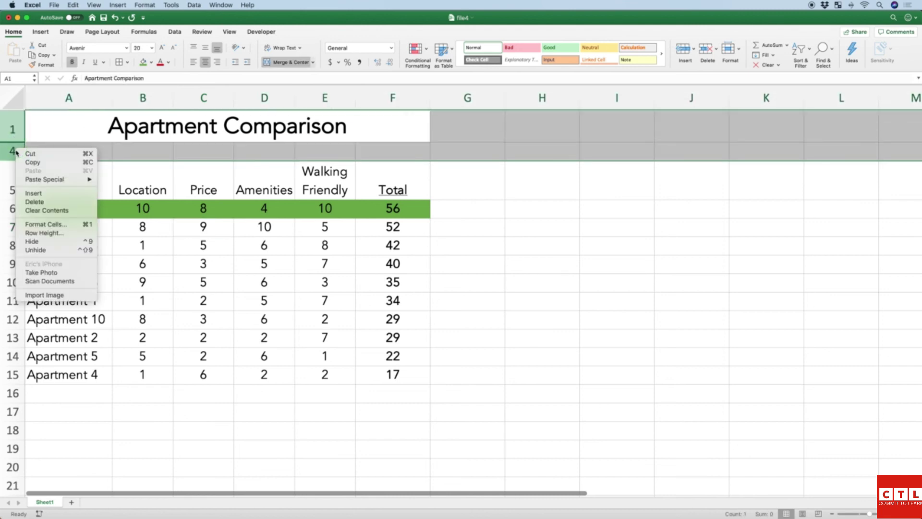
pyautogui.click(41, 255)
pyautogui.click(176, 160)
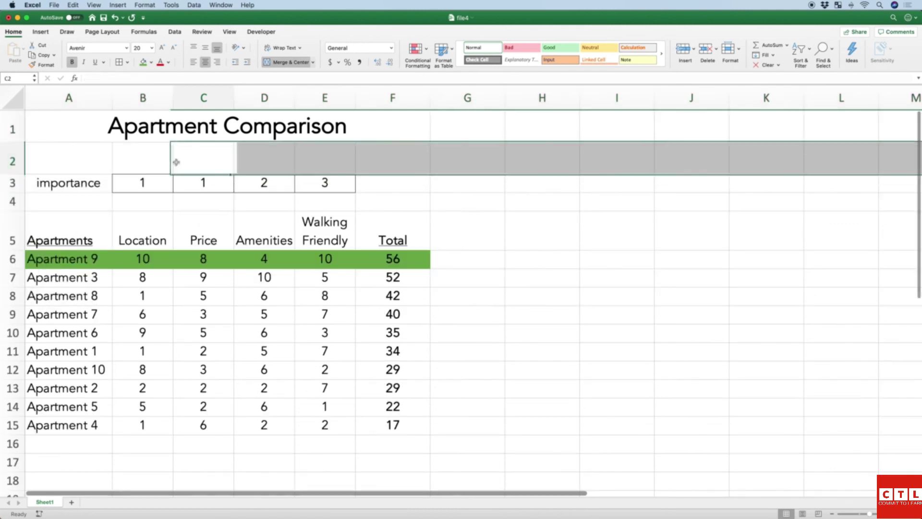
pyautogui.click(79, 186)
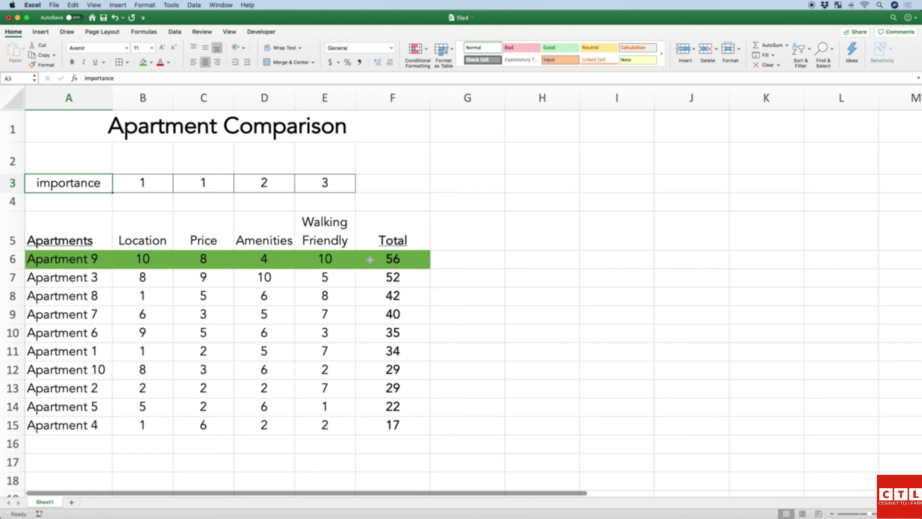
# Apply all borders to the apartment table A5 through F15.
pyautogui.click(235, 295)
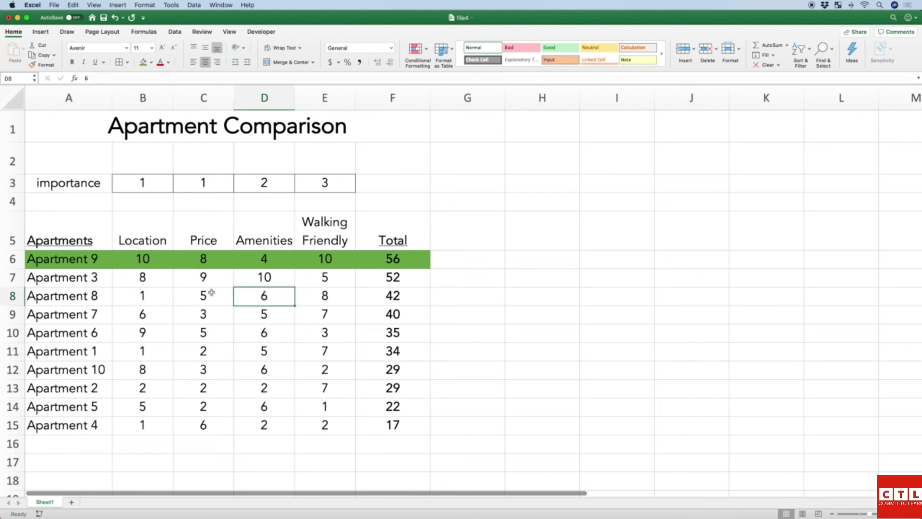
pyautogui.moveTo(70, 232); pyautogui.dragTo(385, 420)
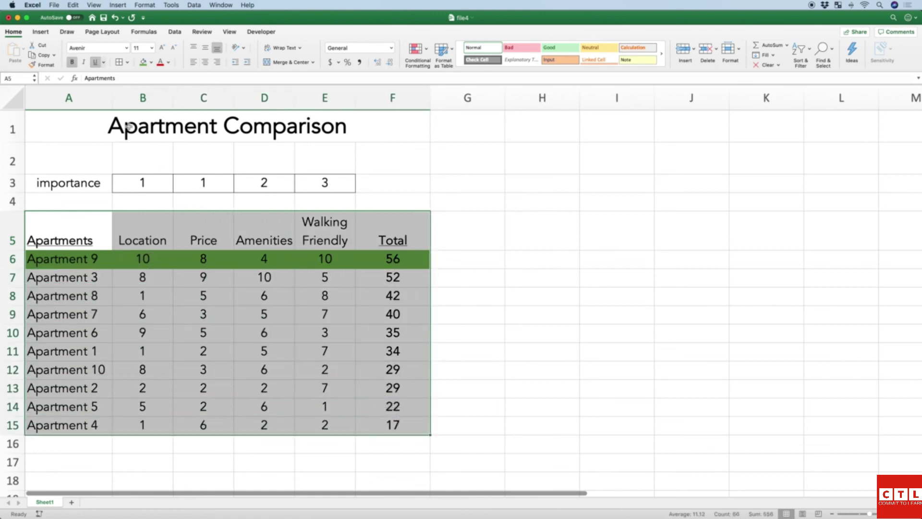
pyautogui.click(128, 63)
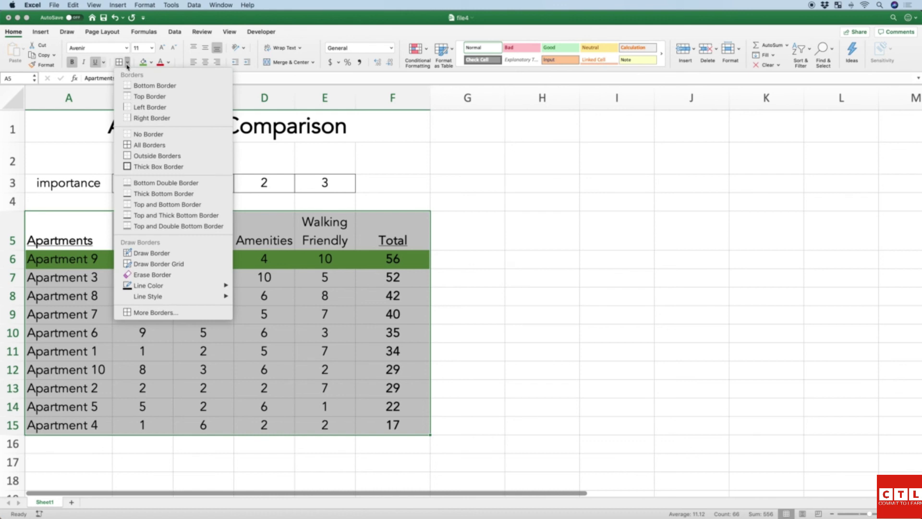
pyautogui.click(143, 145)
pyautogui.click(147, 292)
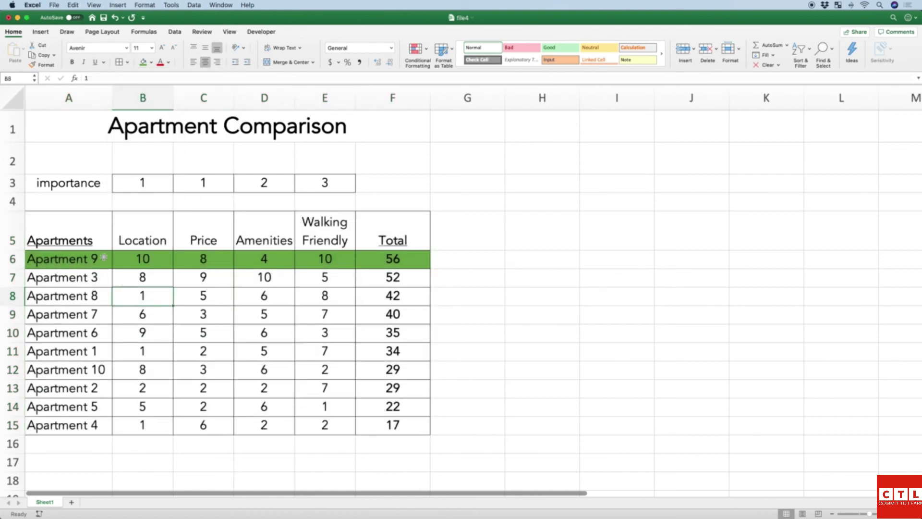
# Remove the underline from the table's header row, A5 through F5.
pyautogui.click(79, 234)
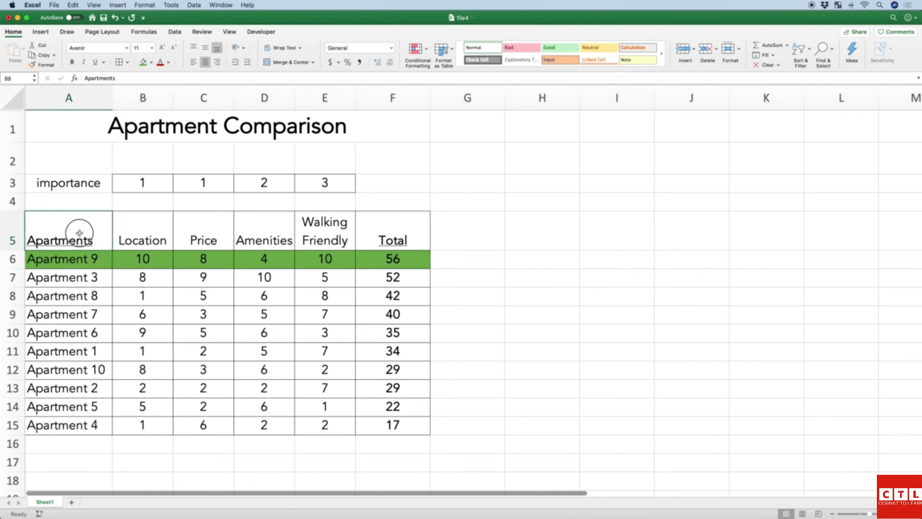
pyautogui.moveTo(79, 233); pyautogui.dragTo(379, 230)
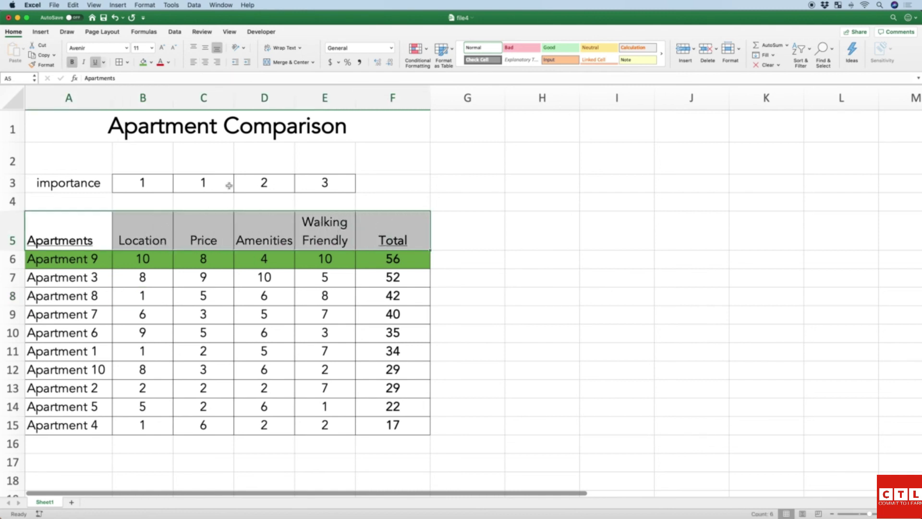
pyautogui.click(95, 62)
pyautogui.click(140, 332)
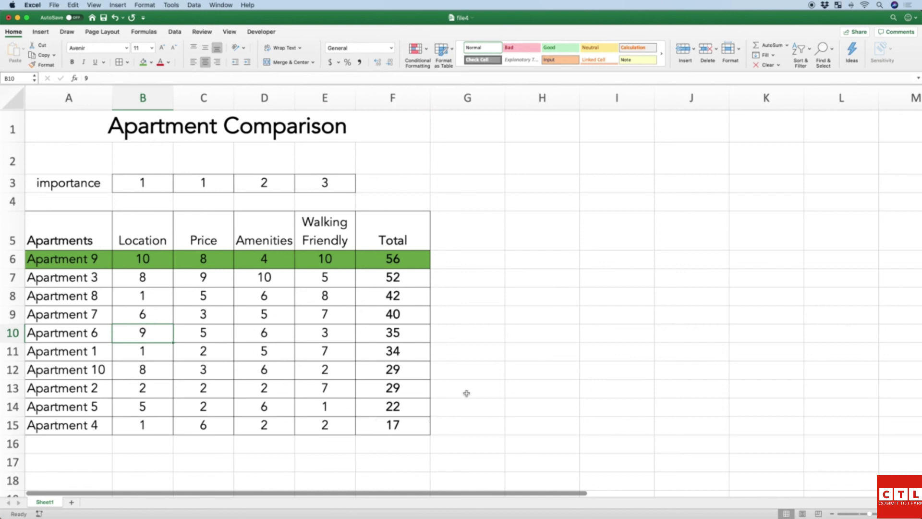
# Examine how the Total formula in F6 combines the ratings with the importance cells.
pyautogui.click(389, 260)
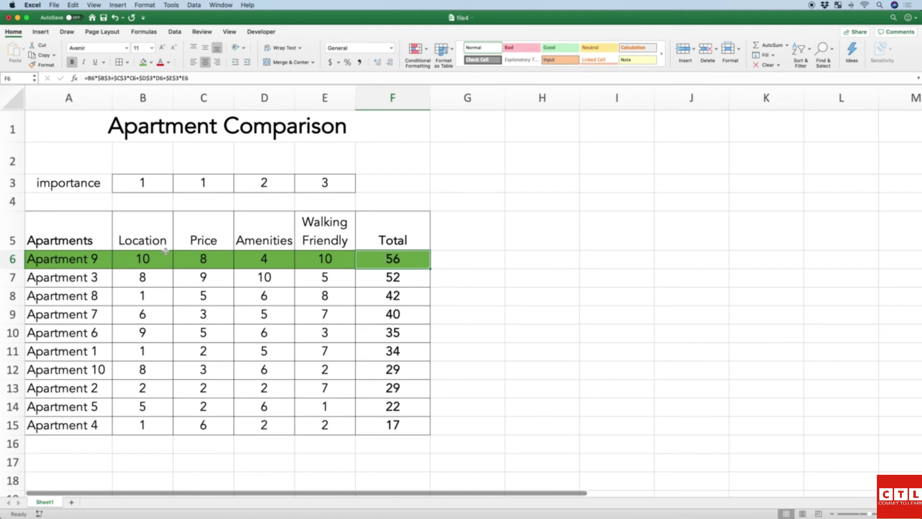
pyautogui.click(197, 79)
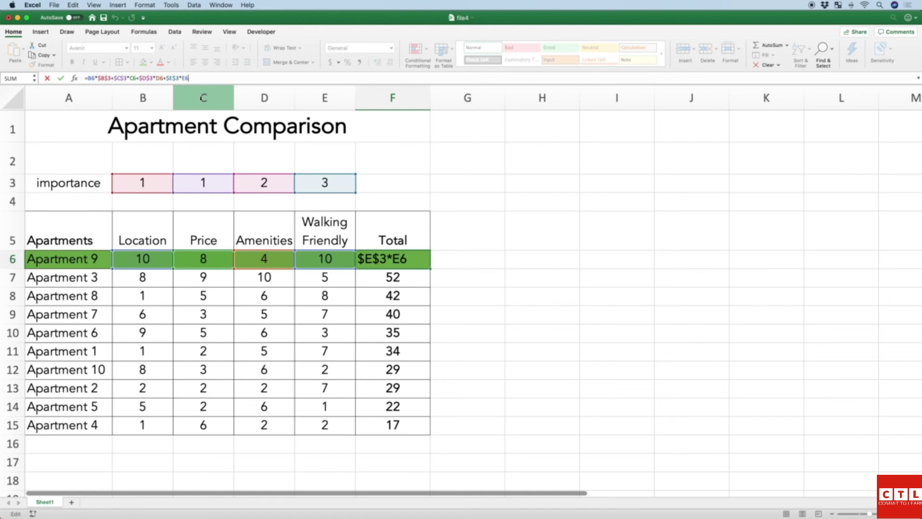
pyautogui.press('Return')
# Clear the existing Total formula from F6.
pyautogui.press('Up')
pyautogui.press('Delete')
pyautogui.press('Up')
pyautogui.press('Down')
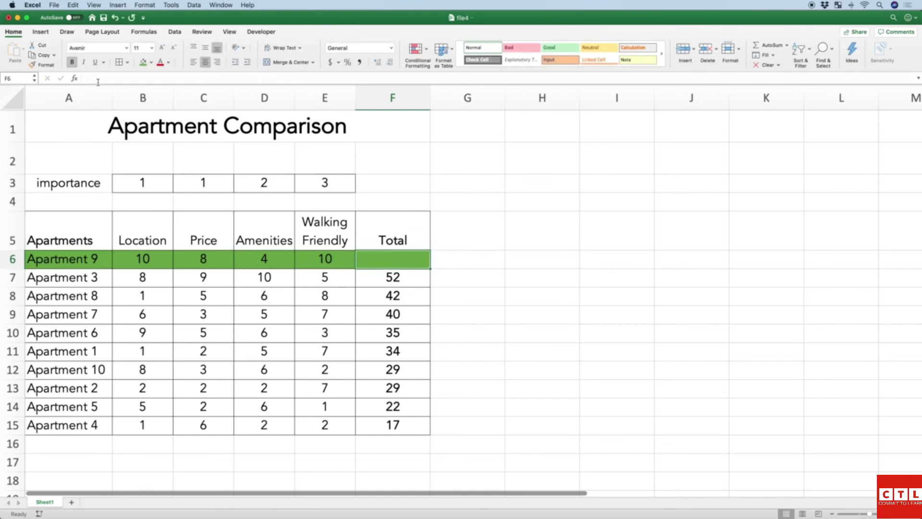
# Begin a SUMPRODUCT formula in F6 with the importance cells B3:E3 as the first array.
pyautogui.write('=')
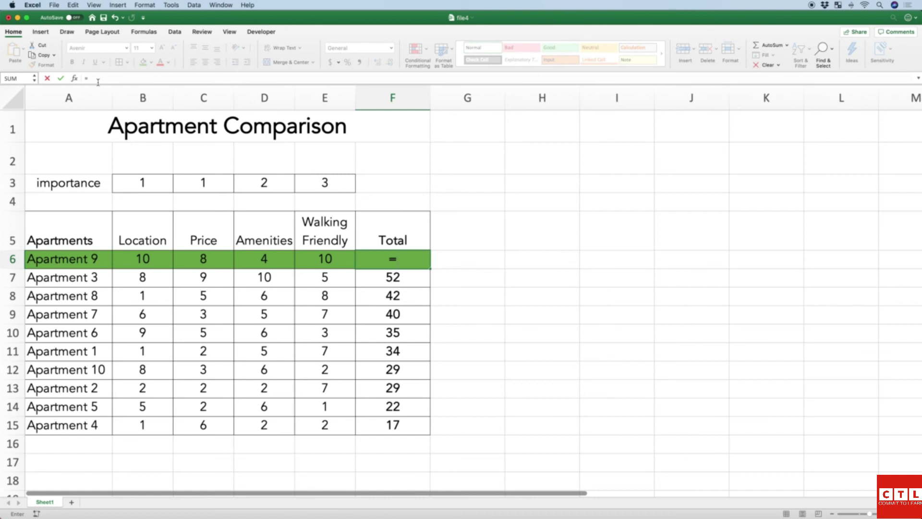
pyautogui.write('SUM')
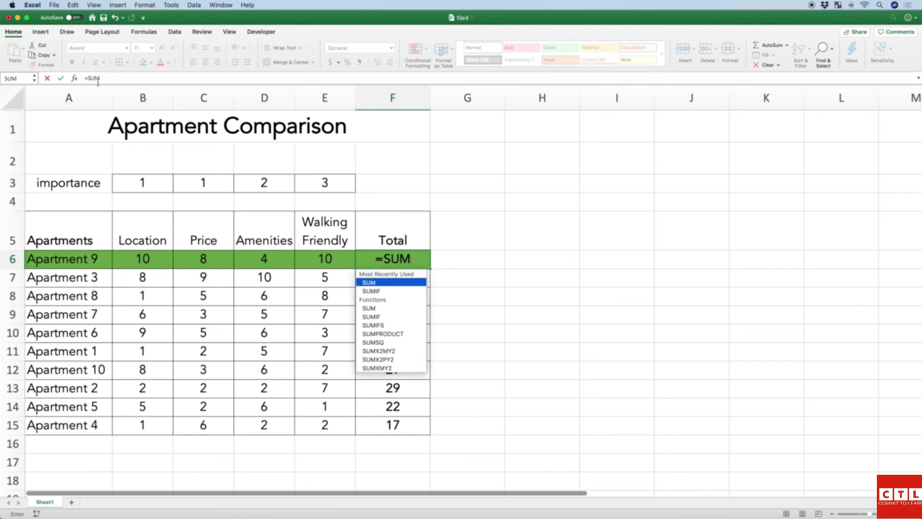
pyautogui.write('PRODUCT')
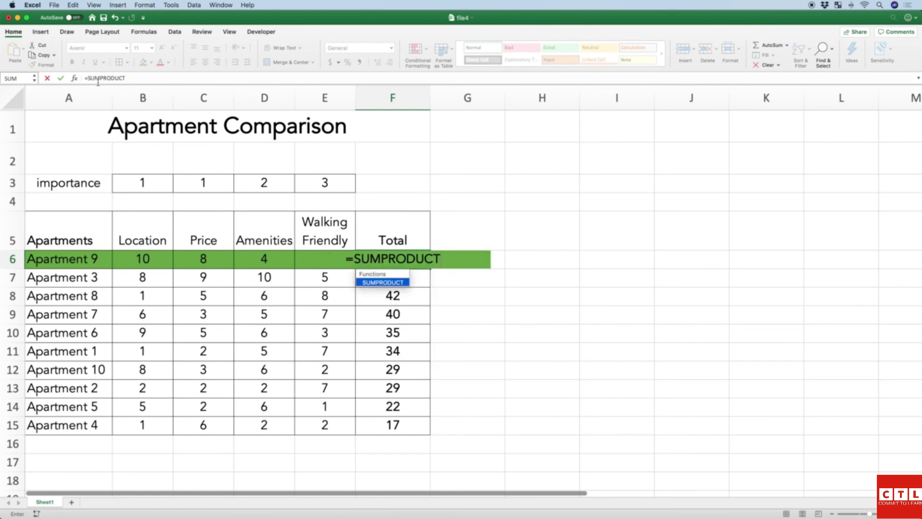
pyautogui.write('(')
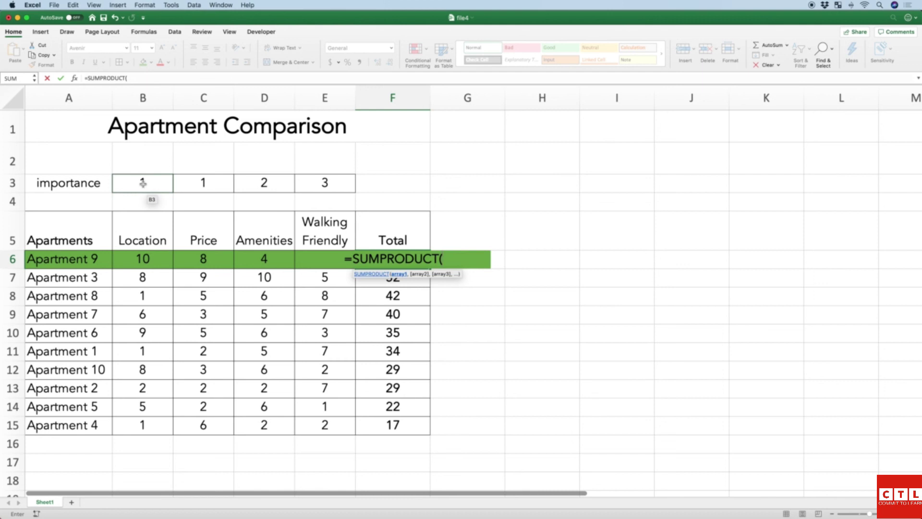
pyautogui.moveTo(143, 183); pyautogui.dragTo(321, 184)
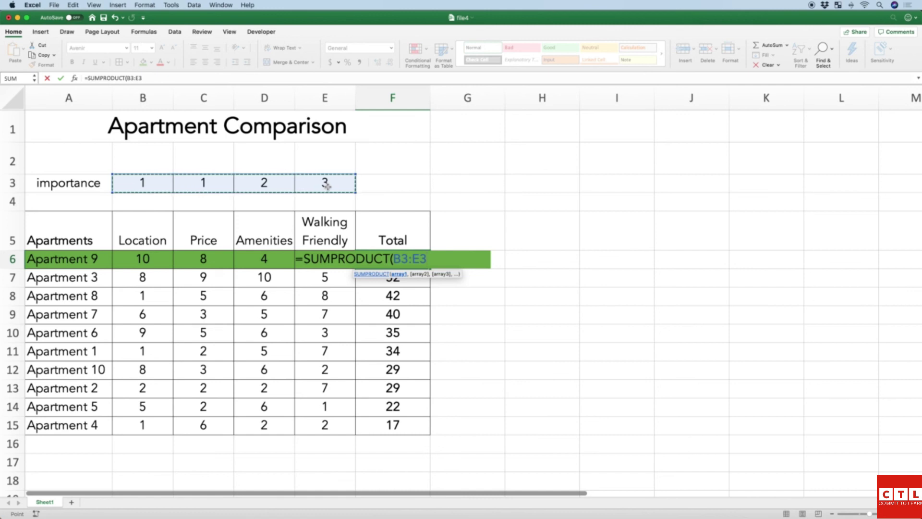
# Make the importance range in the F6 formula absolute as $B$3:$E$3.
pyautogui.click(127, 78)
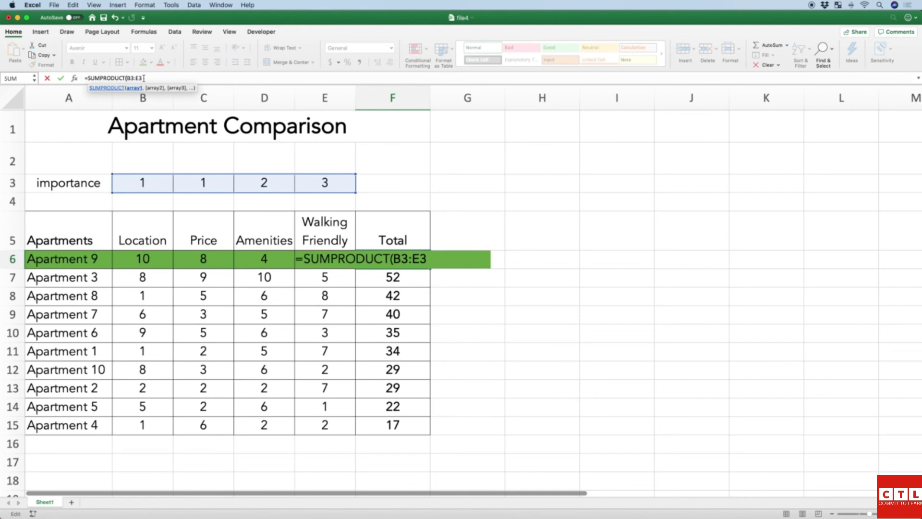
pyautogui.write('$')
pyautogui.press('Right')
pyautogui.write('$B')
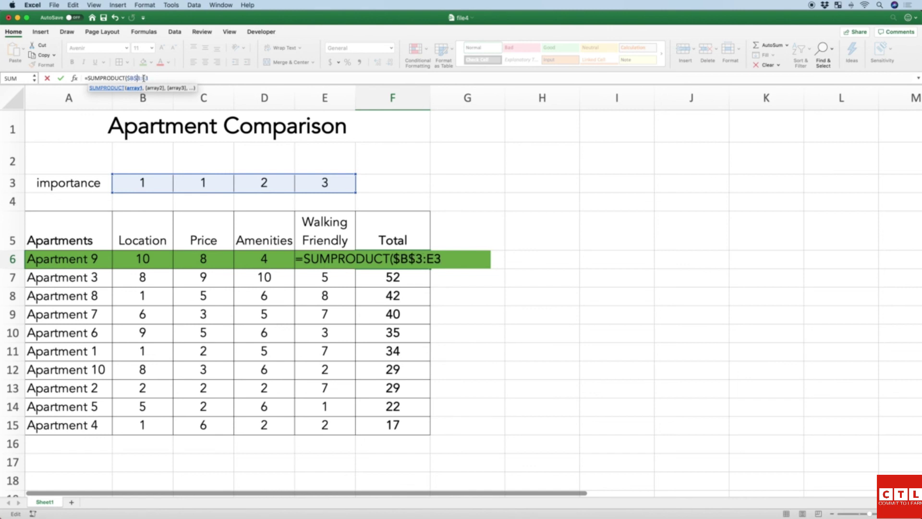
pyautogui.write('$')
pyautogui.press('Right')
pyautogui.write('$')
# Add Apartment 9's ratings B6:E6 as the second array and complete the SUMPRODUCT formula in F6.
pyautogui.write(',')
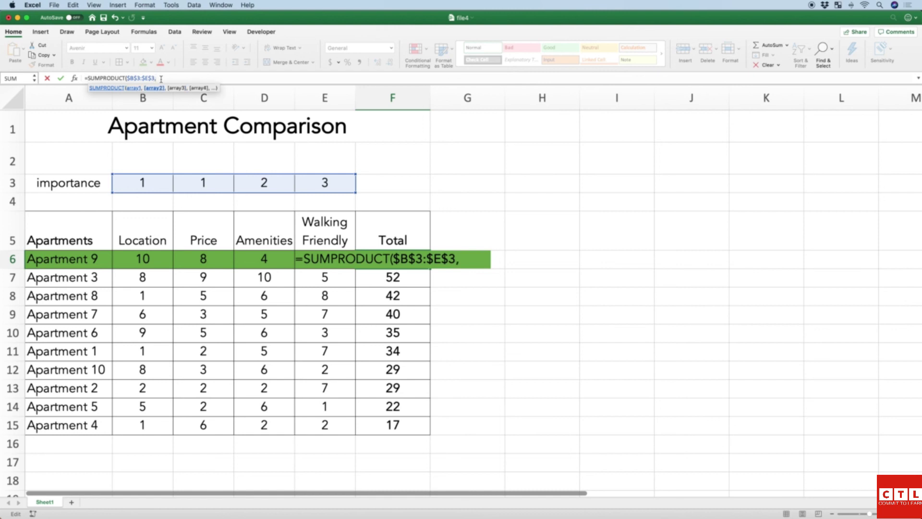
pyautogui.moveTo(145, 259); pyautogui.dragTo(317, 260)
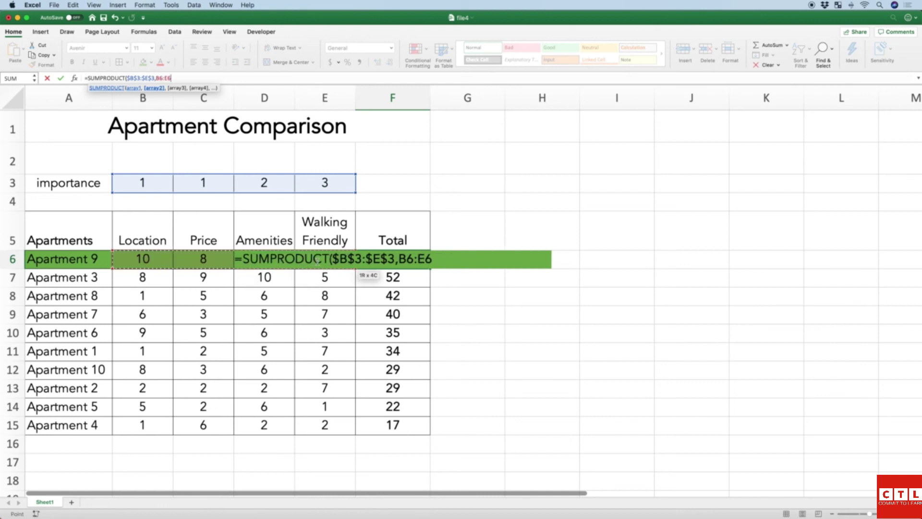
pyautogui.write('(')
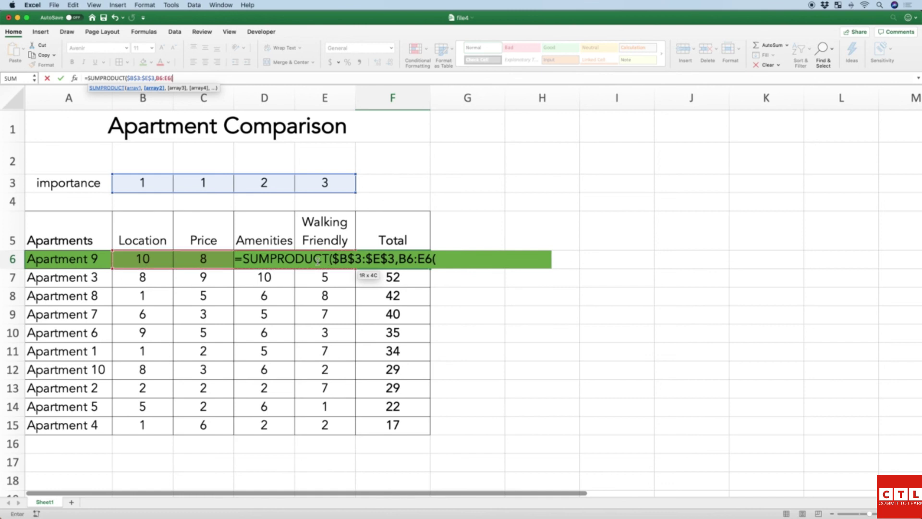
pyautogui.press('BackSpace')
pyautogui.write(')')
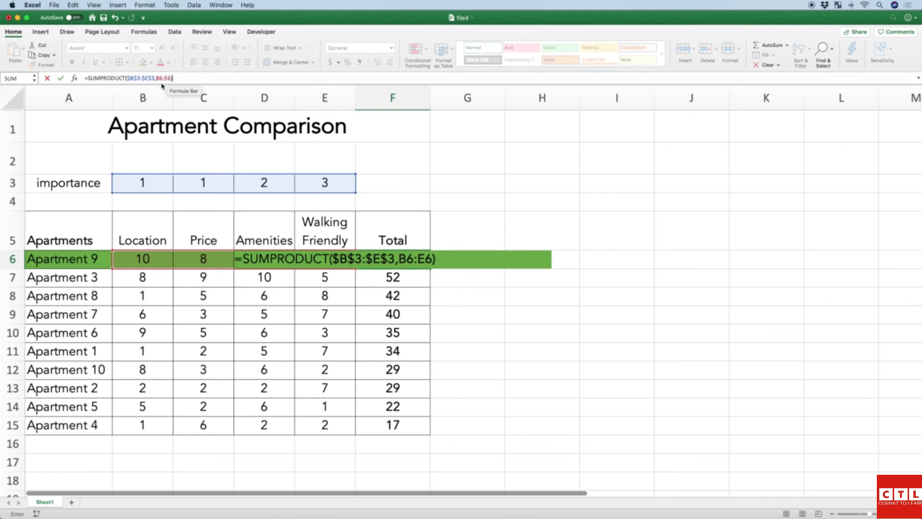
pyautogui.press('Return')
# Copy the F6 formula down through F15 and remove the green fill from F7 through F15.
pyautogui.click(391, 259)
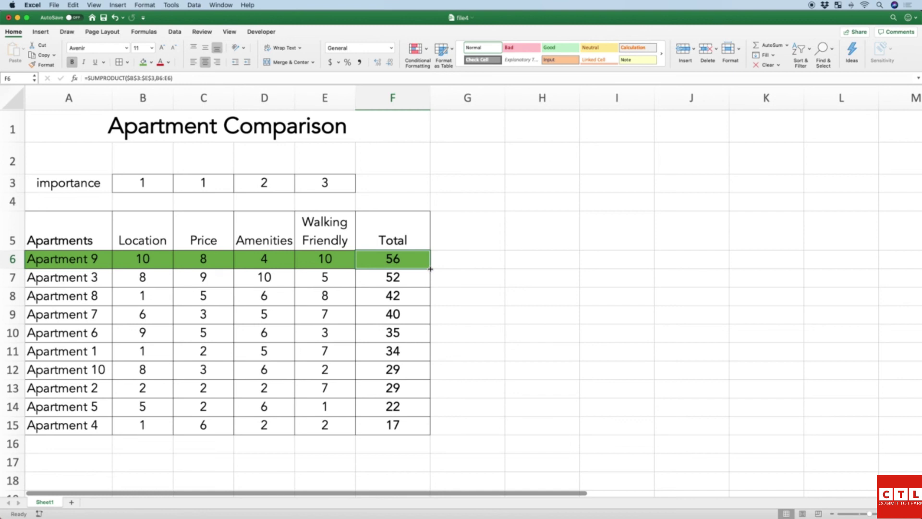
pyautogui.moveTo(431, 269); pyautogui.dragTo(430, 433)
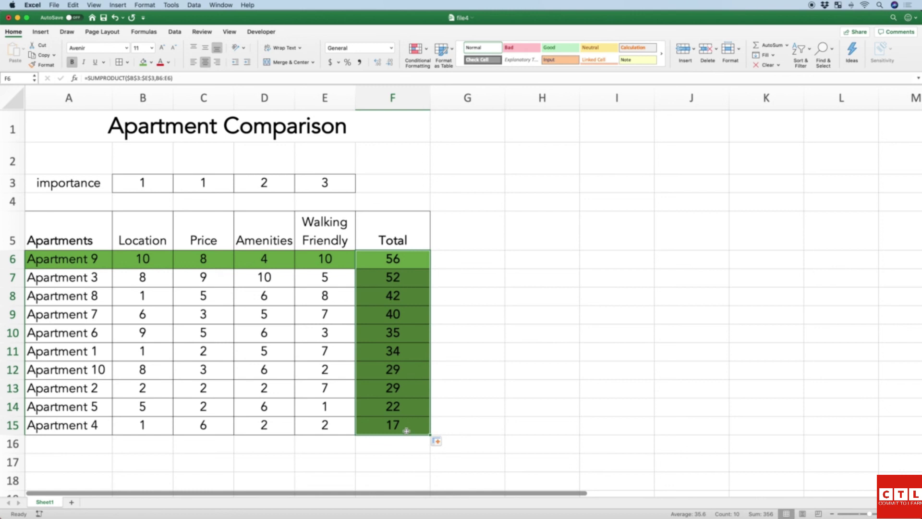
pyautogui.click(399, 278)
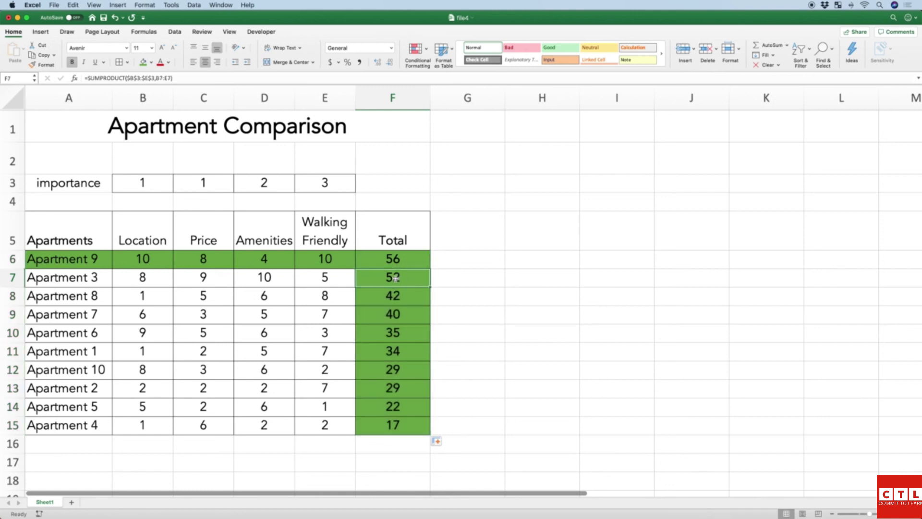
pyautogui.moveTo(396, 278); pyautogui.dragTo(396, 426)
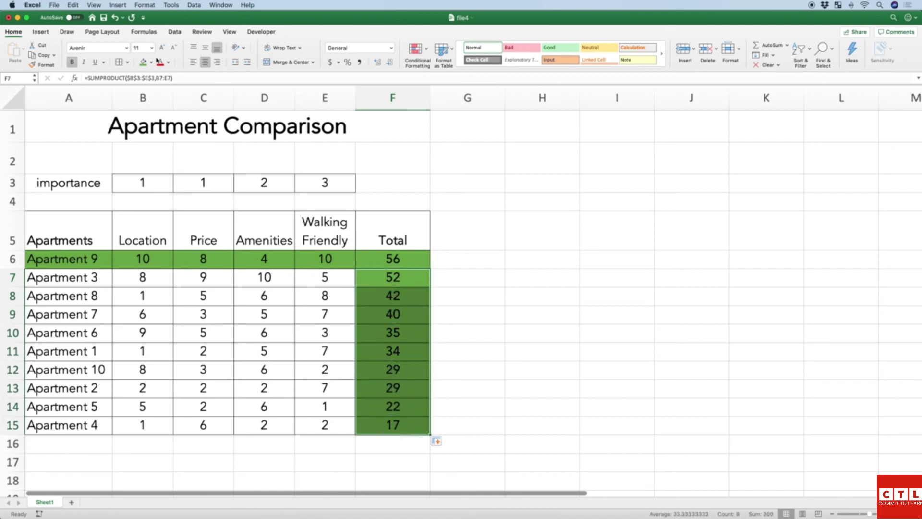
pyautogui.click(151, 62)
pyautogui.click(169, 80)
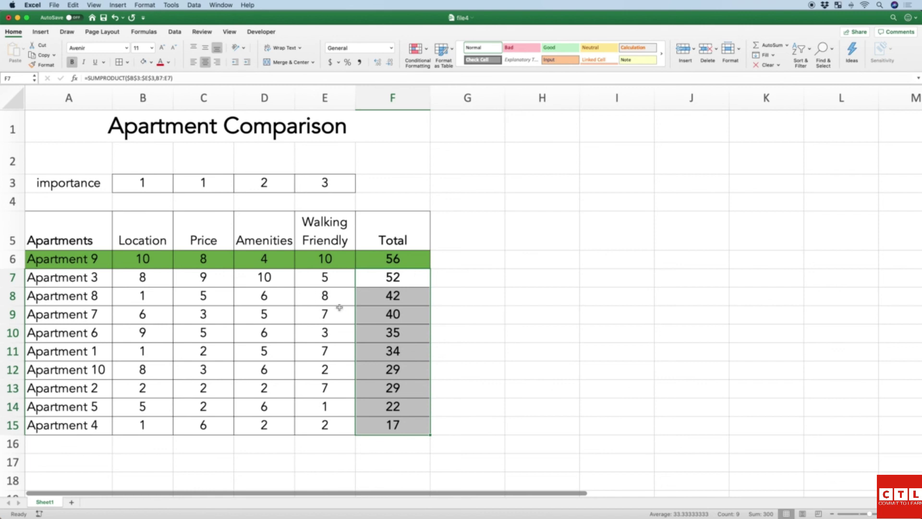
# Examine the copied SUMPRODUCT formulas in F7 and F15 and the ranges that F15 references.
pyautogui.click(377, 285)
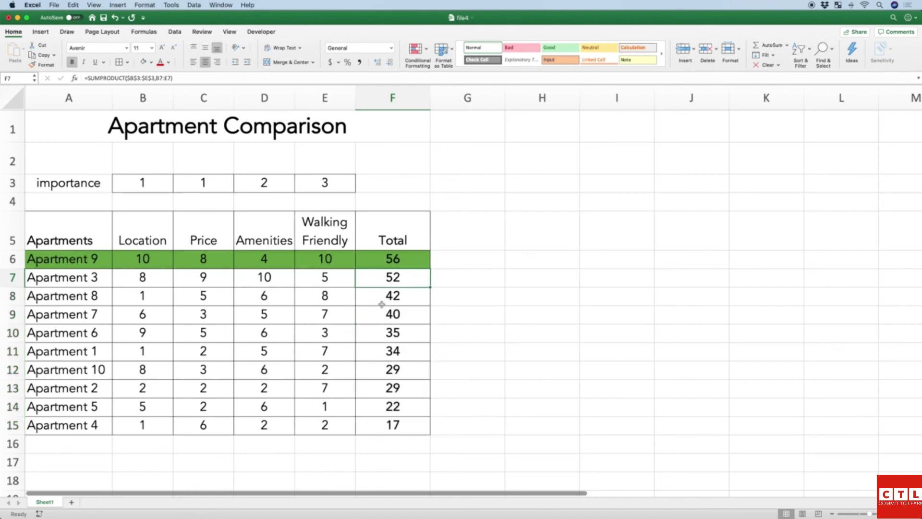
pyautogui.click(389, 425)
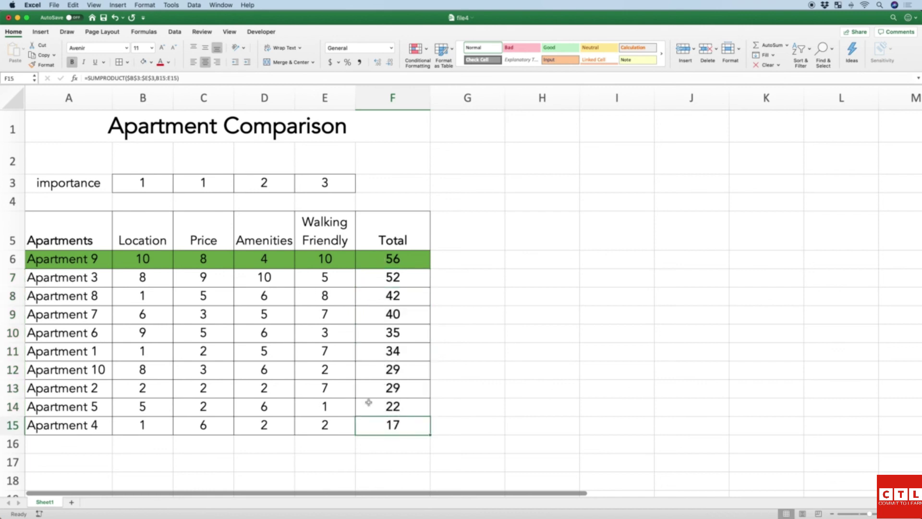
pyautogui.click(203, 79)
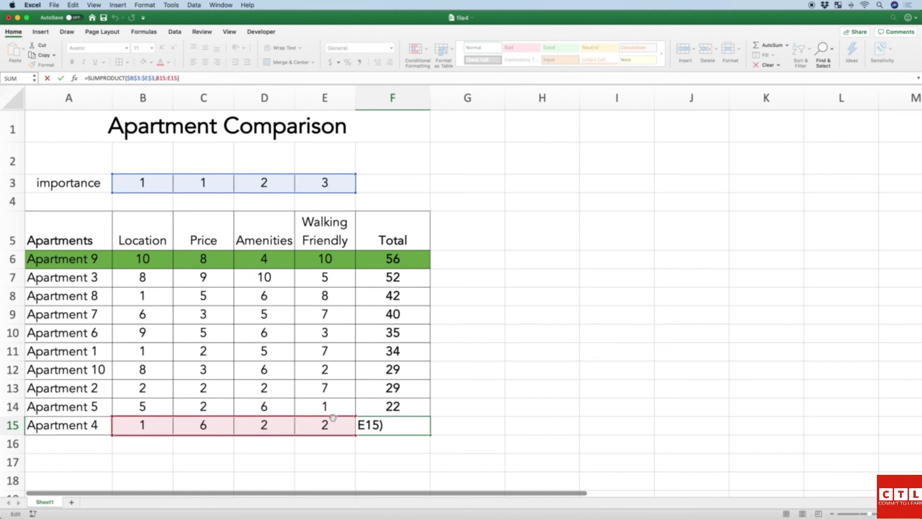
pyautogui.press('Return')
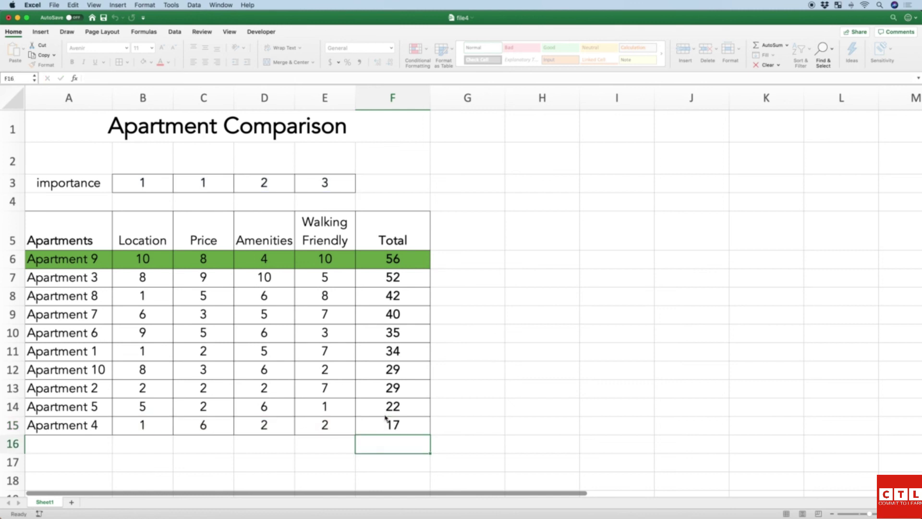
pyautogui.click(386, 419)
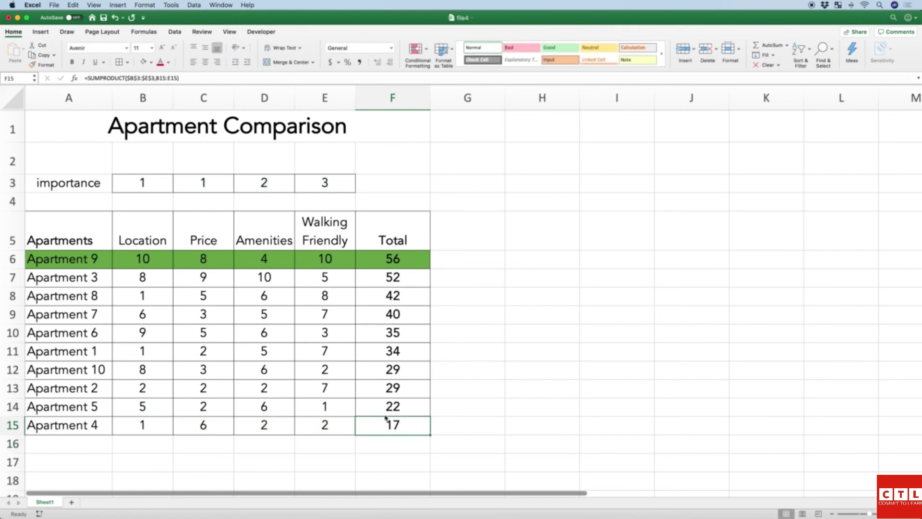
pyautogui.click(103, 77)
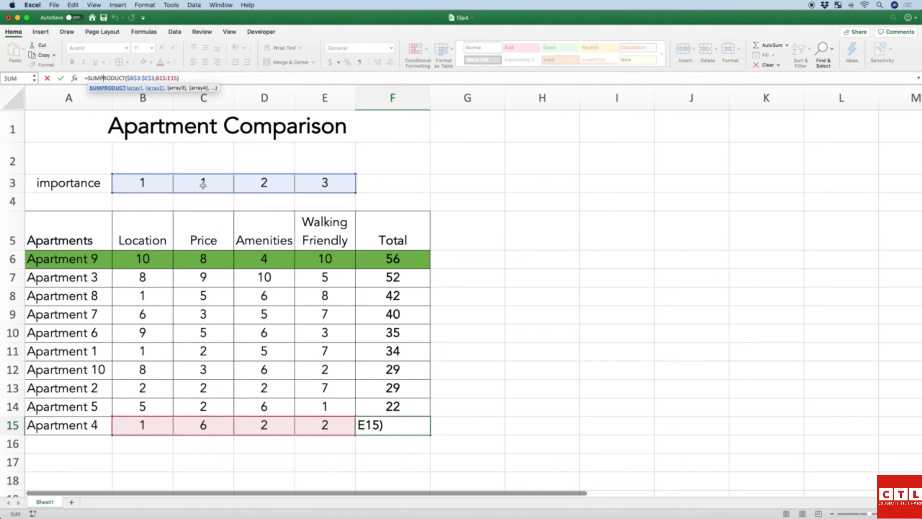
pyautogui.press('Return')
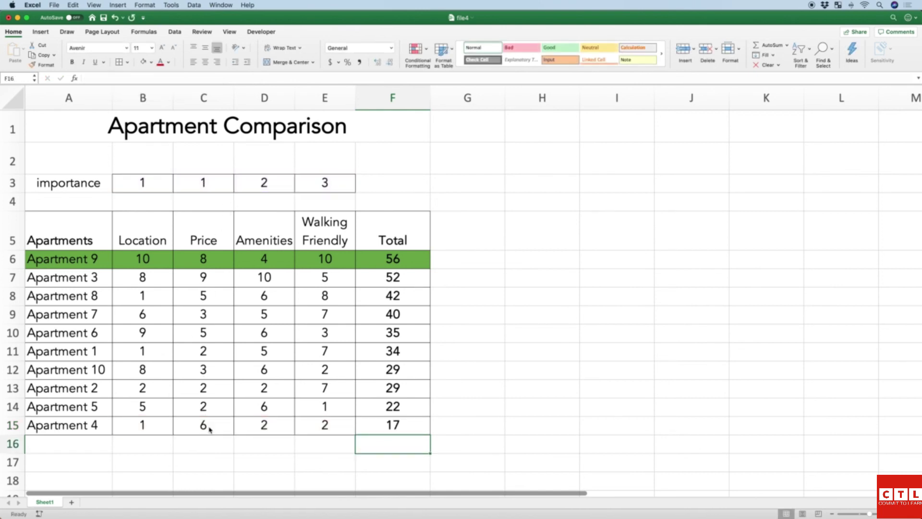
pyautogui.click(206, 388)
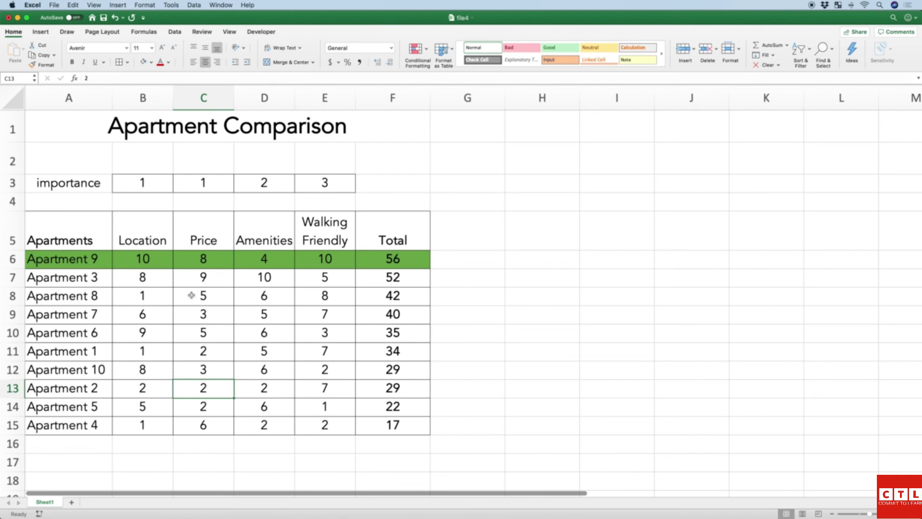
pyautogui.click(206, 130)
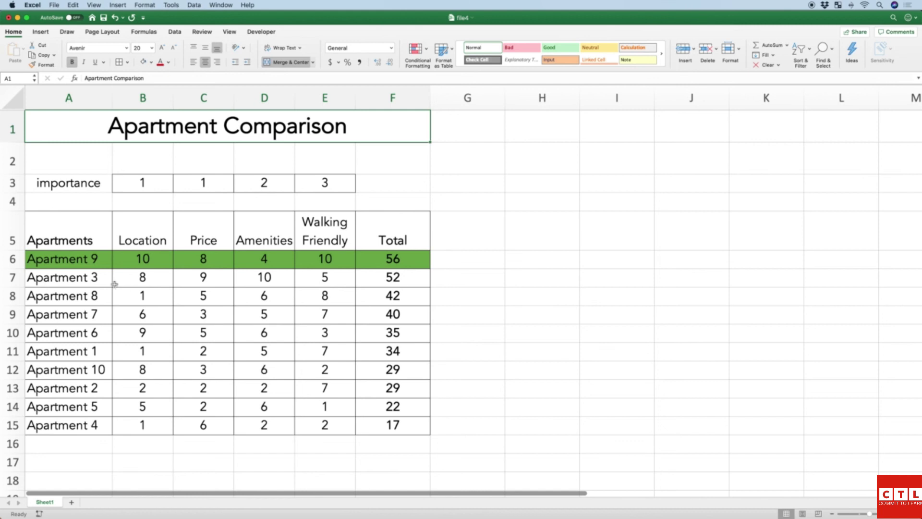
pyautogui.click(162, 278)
pyautogui.click(162, 184)
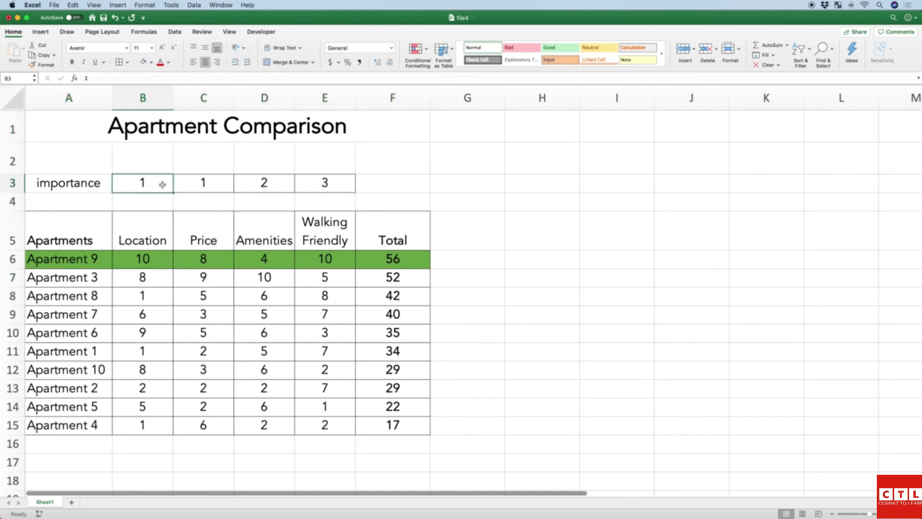
pyautogui.press('Down')
pyautogui.press('Down')
pyautogui.press('Down')
pyautogui.press('Down')
pyautogui.press('Right')
pyautogui.press('Right')
pyautogui.press('Right')
pyautogui.press('Right')
pyautogui.press('Left')
pyautogui.press('Left')
pyautogui.press('Left')
pyautogui.press('Left')
pyautogui.press('Up')
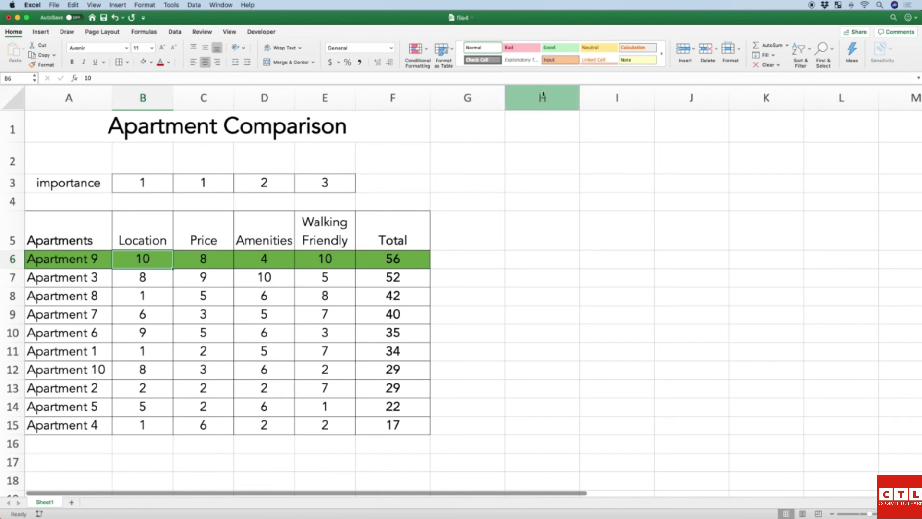
pyautogui.click(155, 315)
pyautogui.click(147, 188)
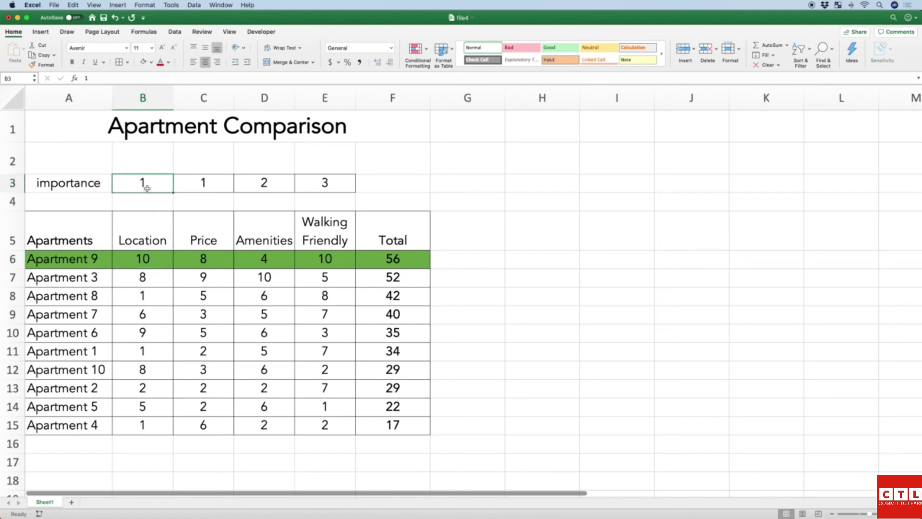
pyautogui.press('Right')
pyautogui.press('Right')
pyautogui.press('Right')
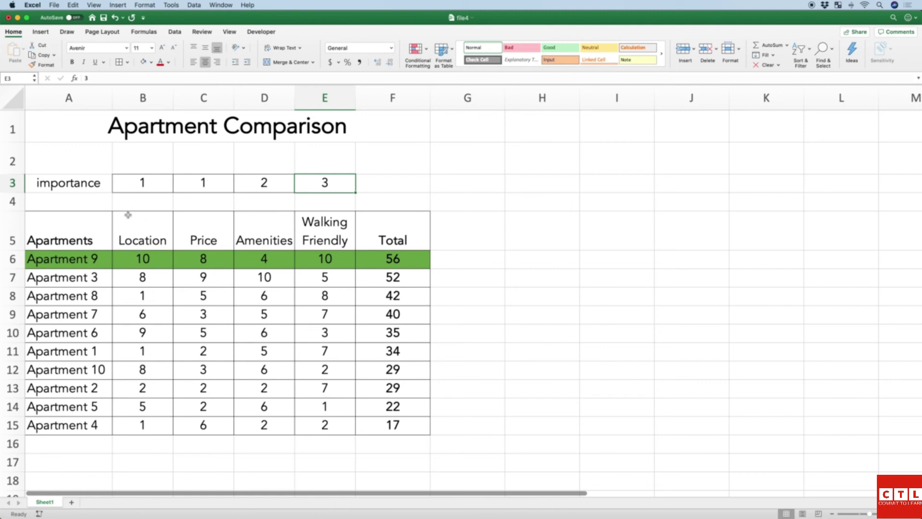
pyautogui.click(93, 263)
pyautogui.click(86, 242)
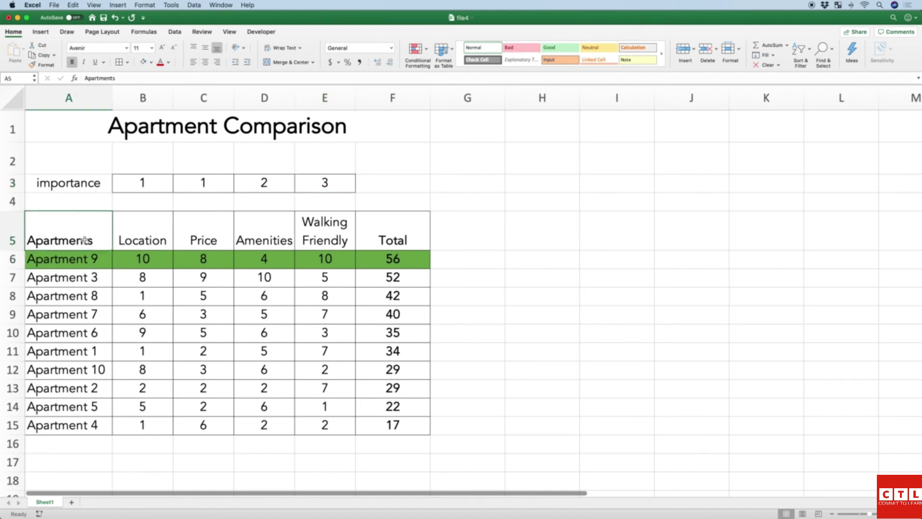
pyautogui.click(199, 132)
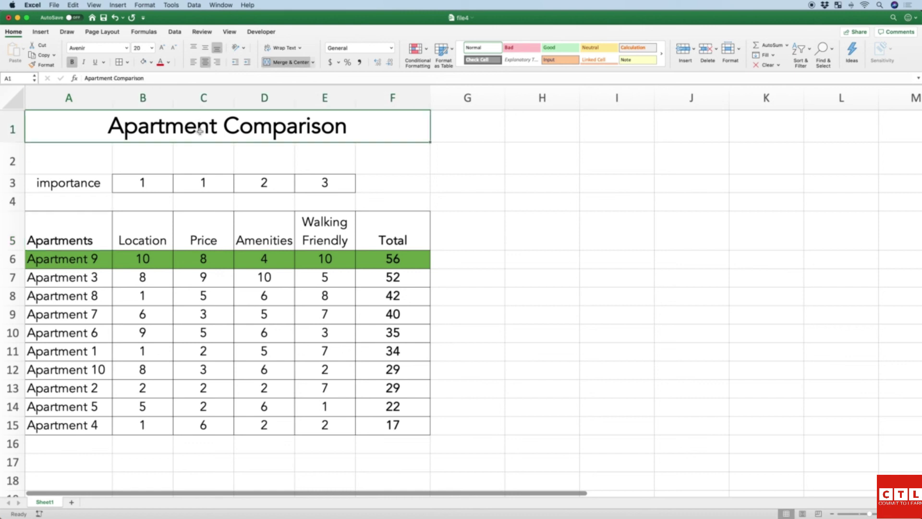
pyautogui.click(63, 239)
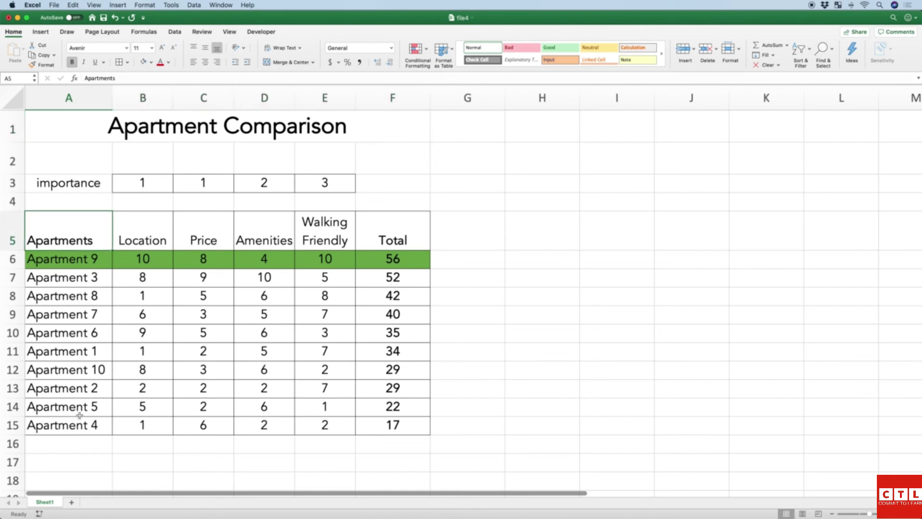